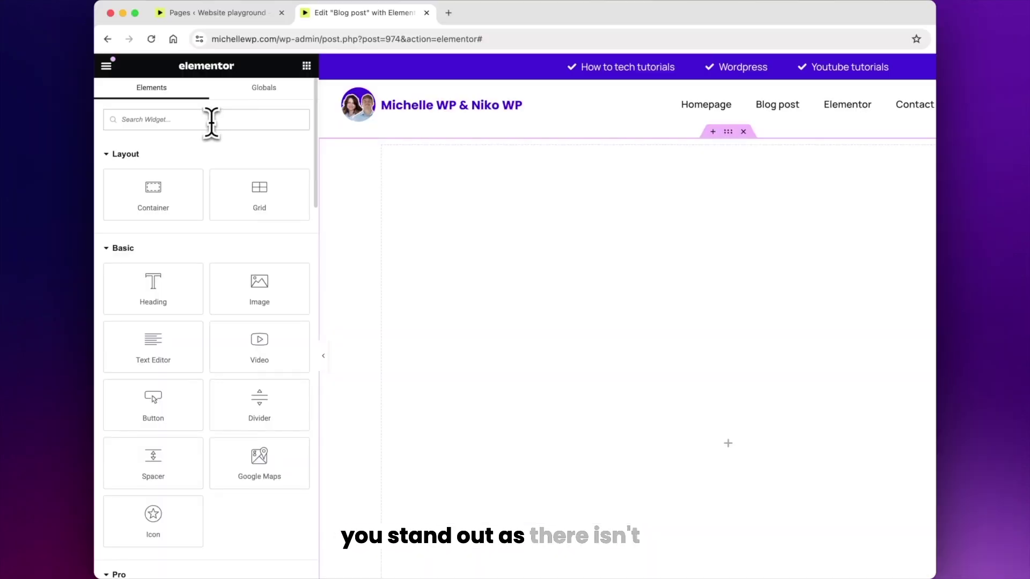
Step: Search for 'Vertical carousel' to bring up the Elementor Vertical Image Carousel CSS tutorial page
text(Vert)
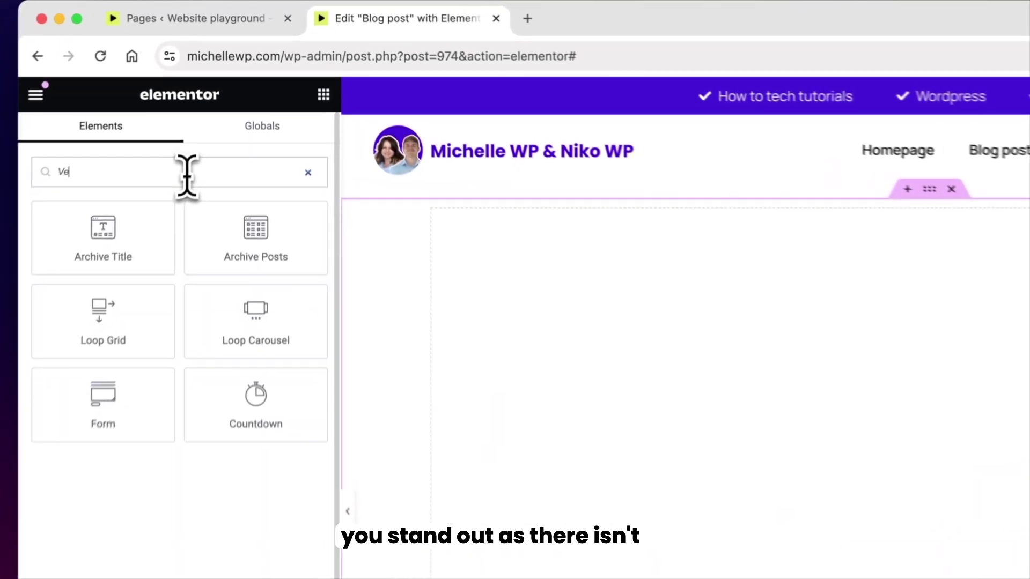
text(ical carousel)
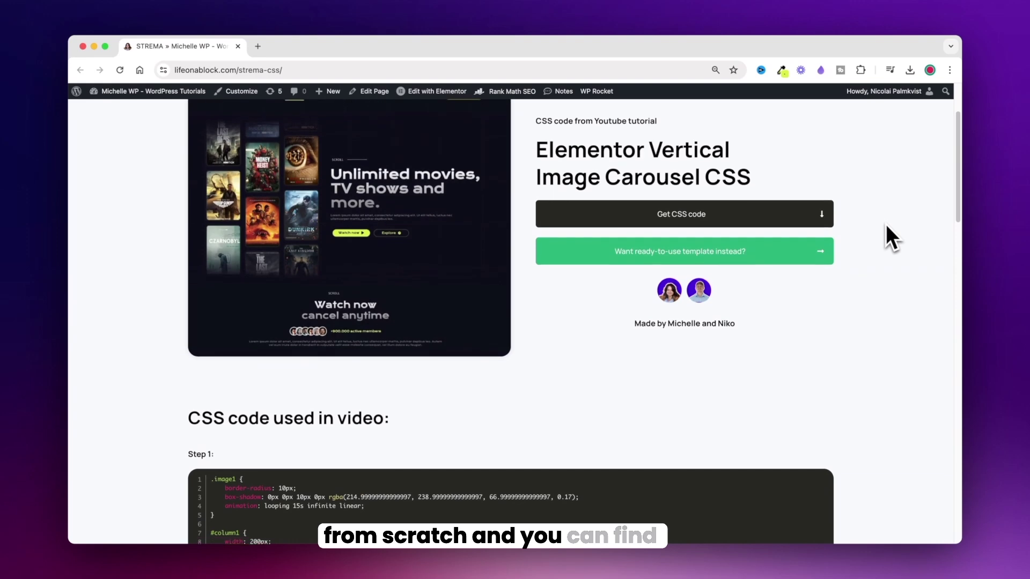
Step: Scroll down to the CSS code steps and step to the next movie poster preview
scroll(886, 225, down, 2)
scroll(886, 225, down, 5)
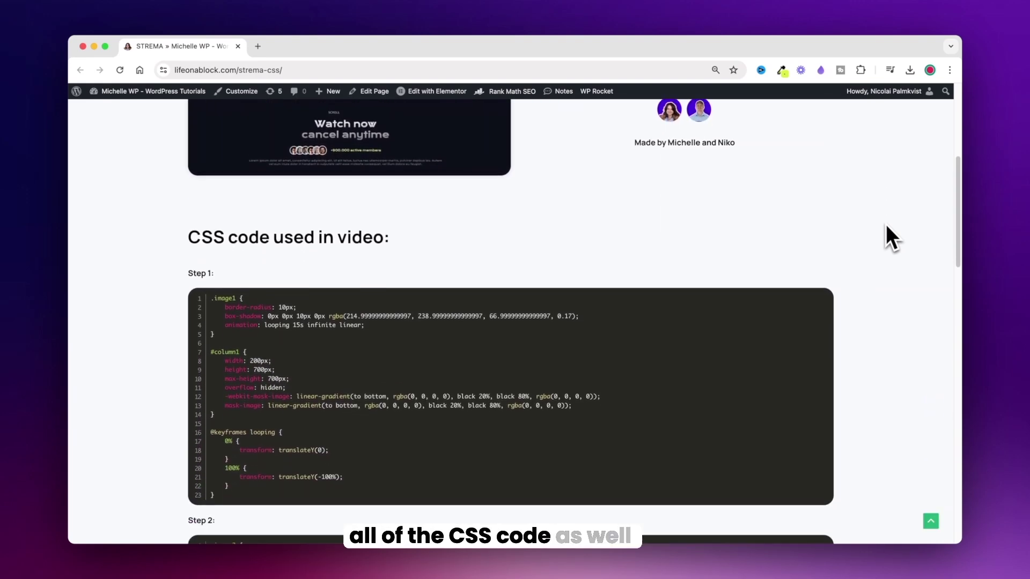
scroll(886, 224, down, 3)
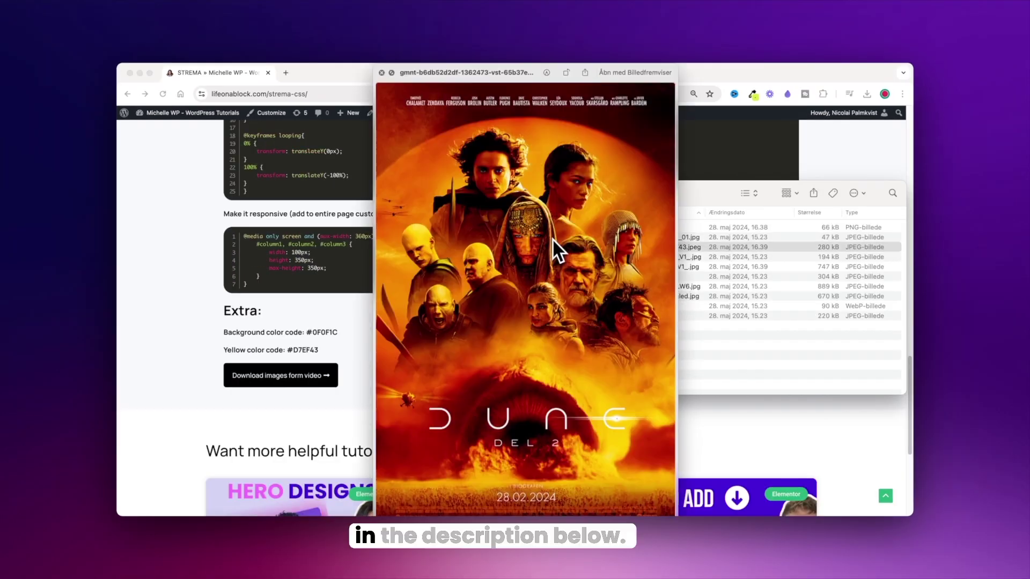
key(Down)
key(Down)
key(Down)
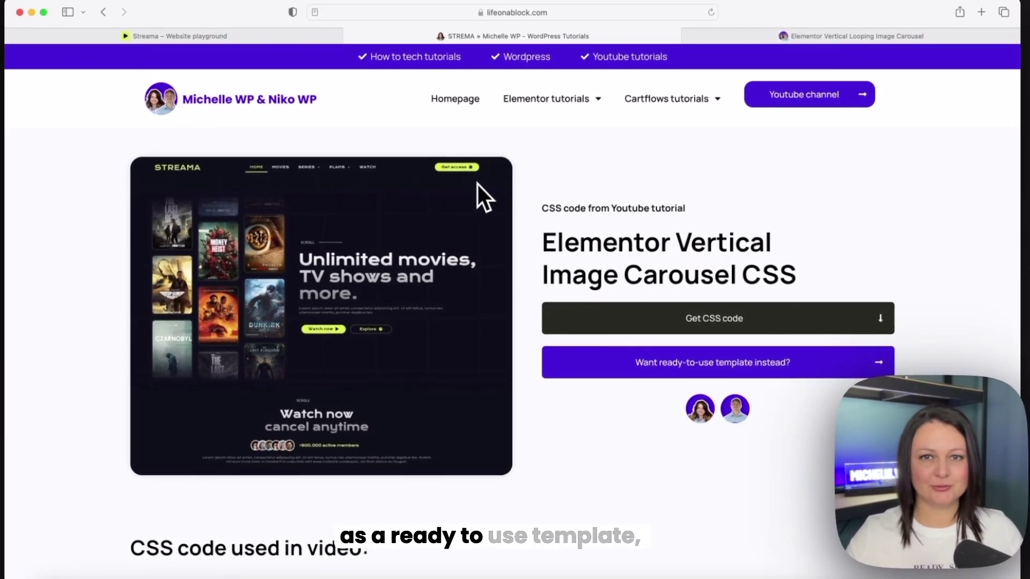
Step: Open the carousel template's Gumroad product page and scroll further down the Streama demo
click(756, 36)
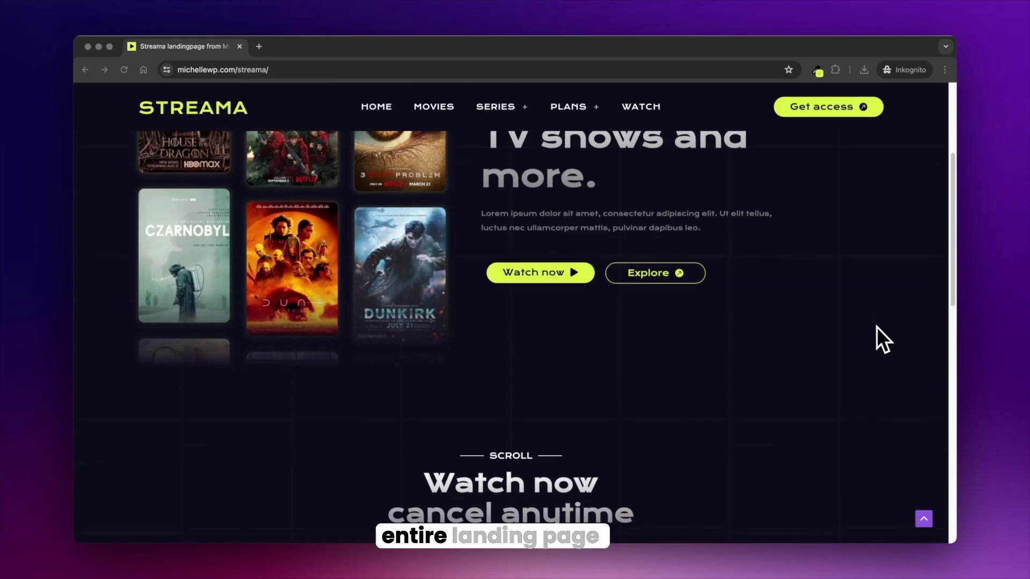
scroll(876, 326, down, 5)
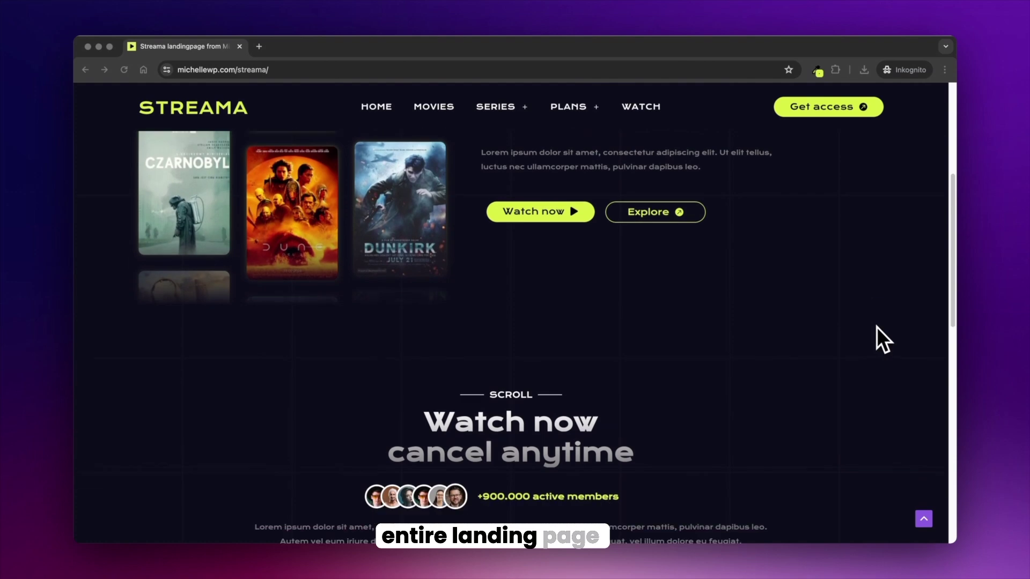
scroll(877, 326, down, 3)
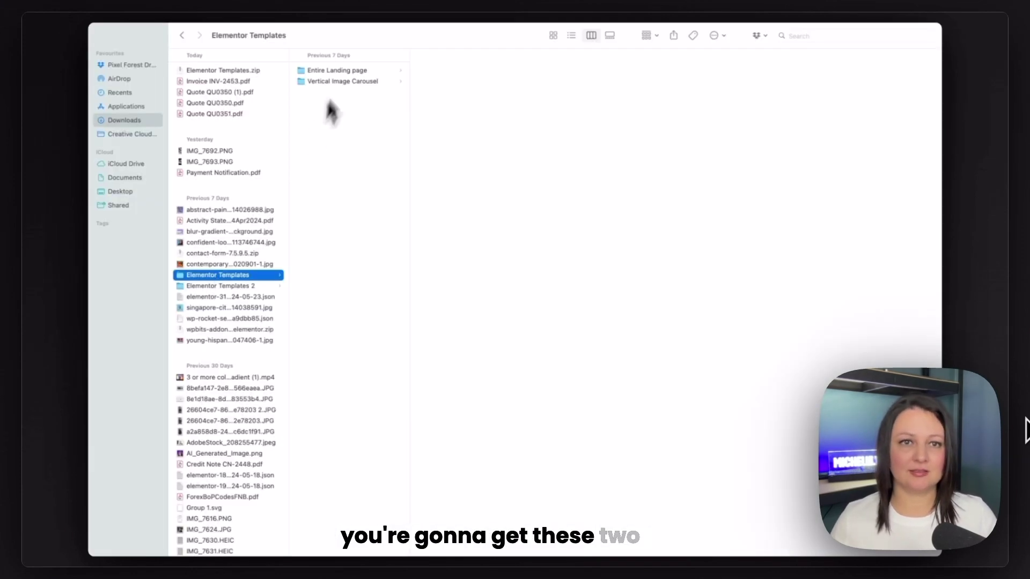
Step: Show the Entire Landing page folder's contents, then the Vertical Image Carousel folder's JSON file
click(356, 70)
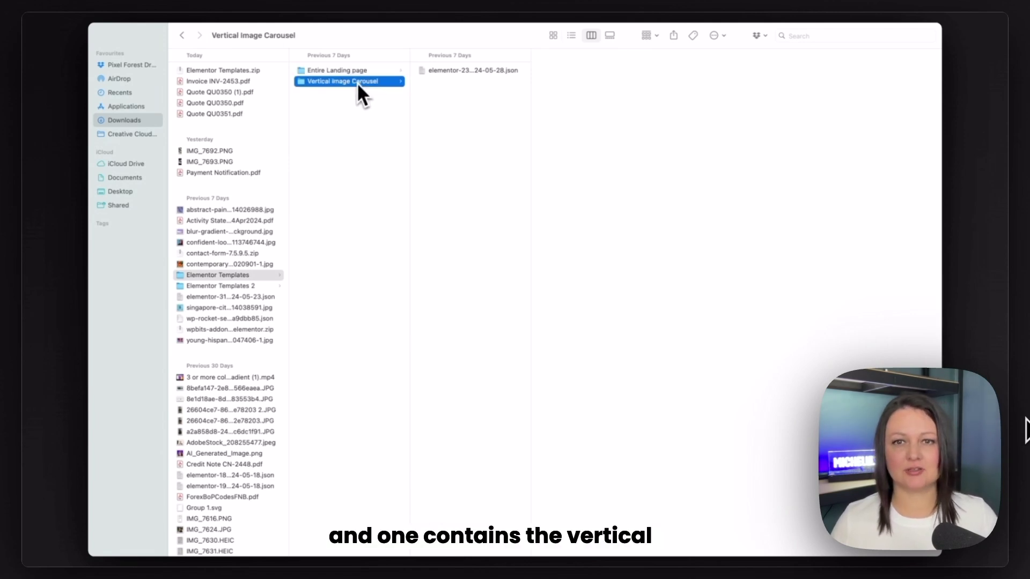
click(356, 82)
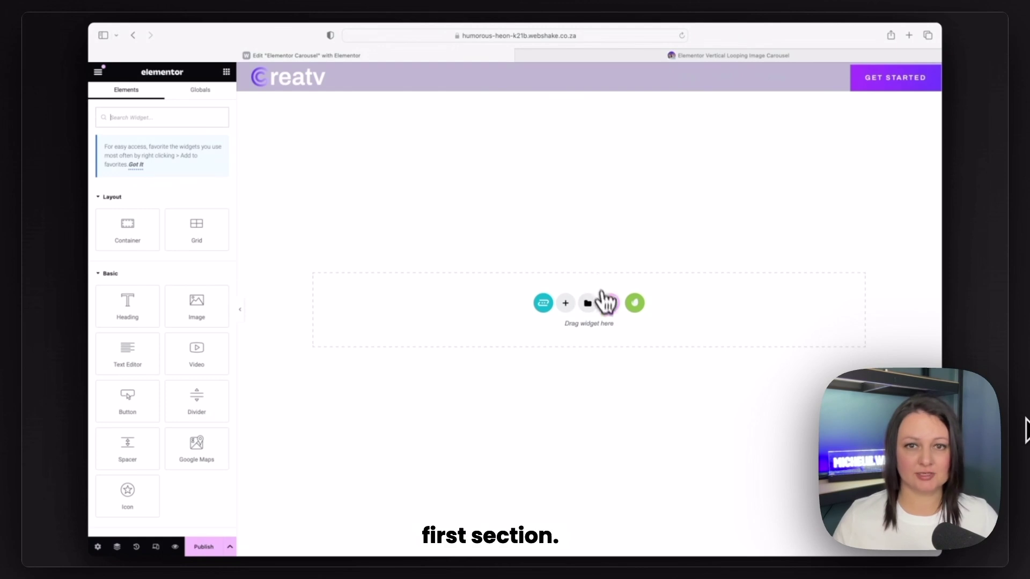
Step: Import the Vertical Image Carousel JSON template and insert it into the page
click(587, 304)
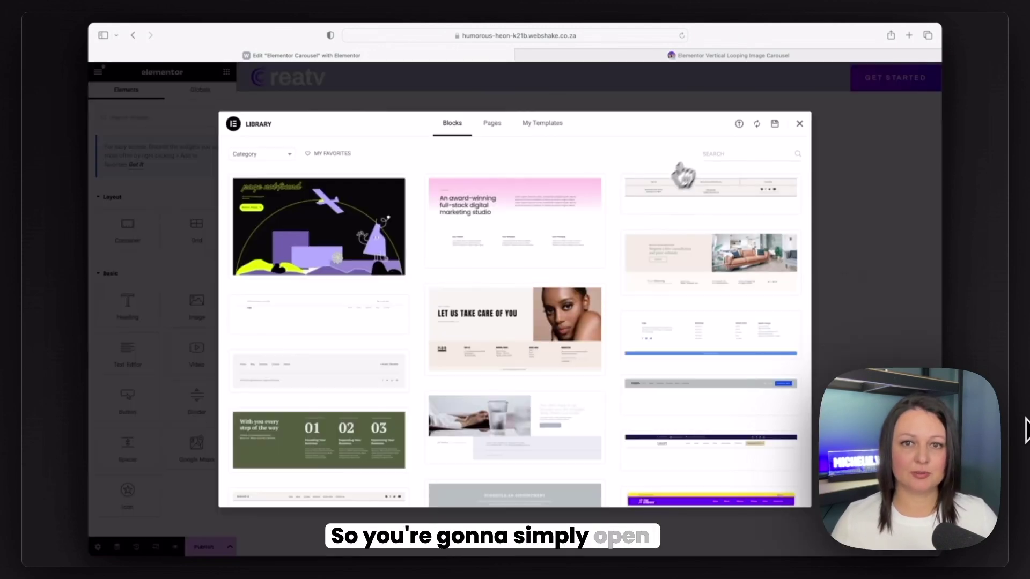
click(738, 126)
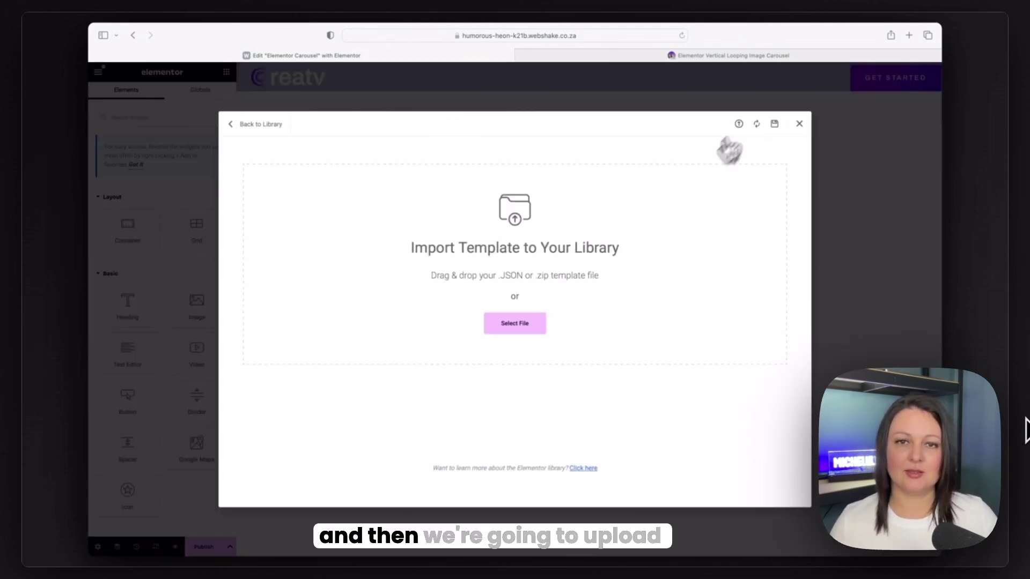
click(533, 329)
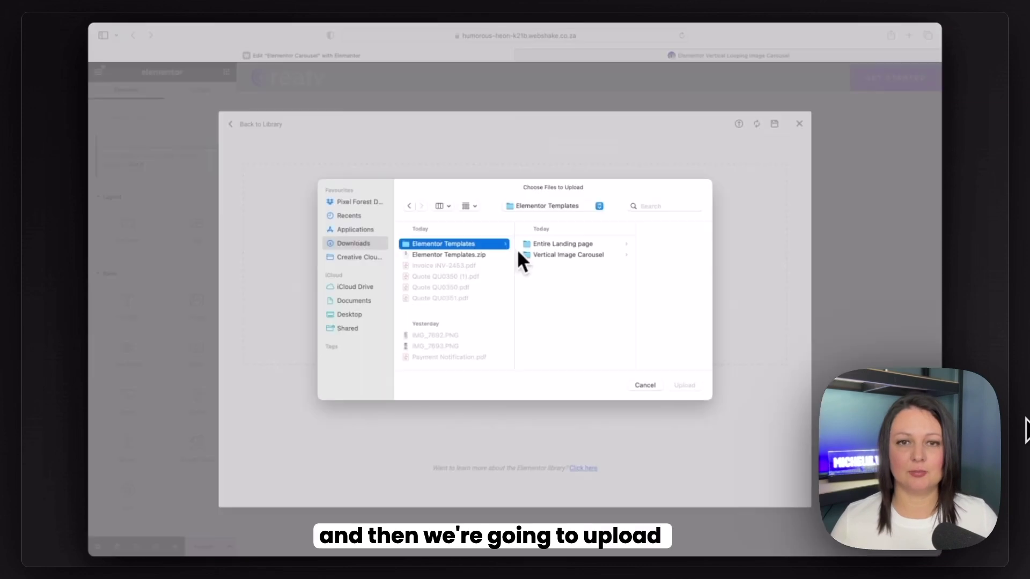
click(562, 255)
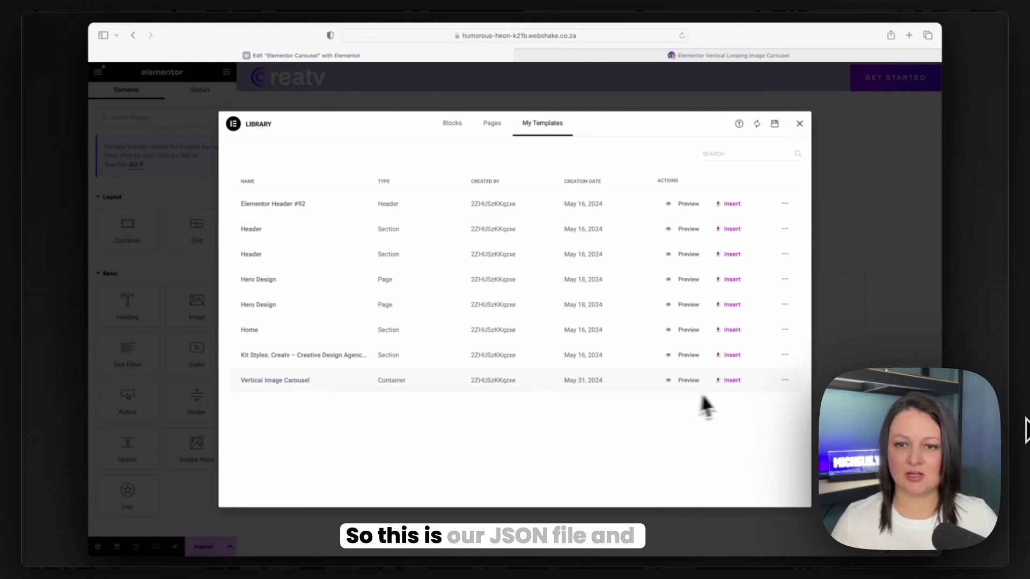
click(732, 381)
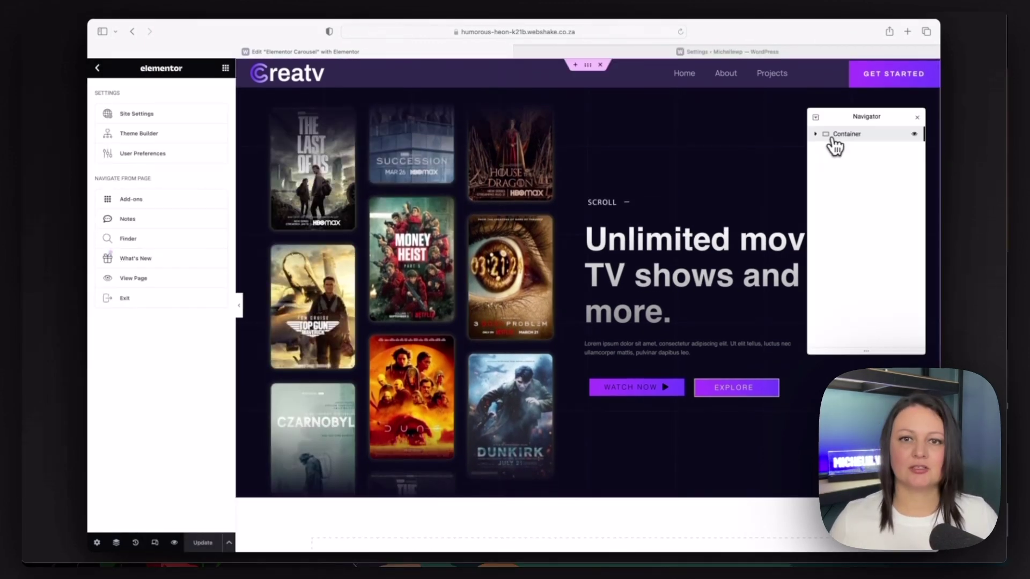
Step: Delete the inserted hero container and switch to Elementor's Features settings in WordPress
click(842, 146)
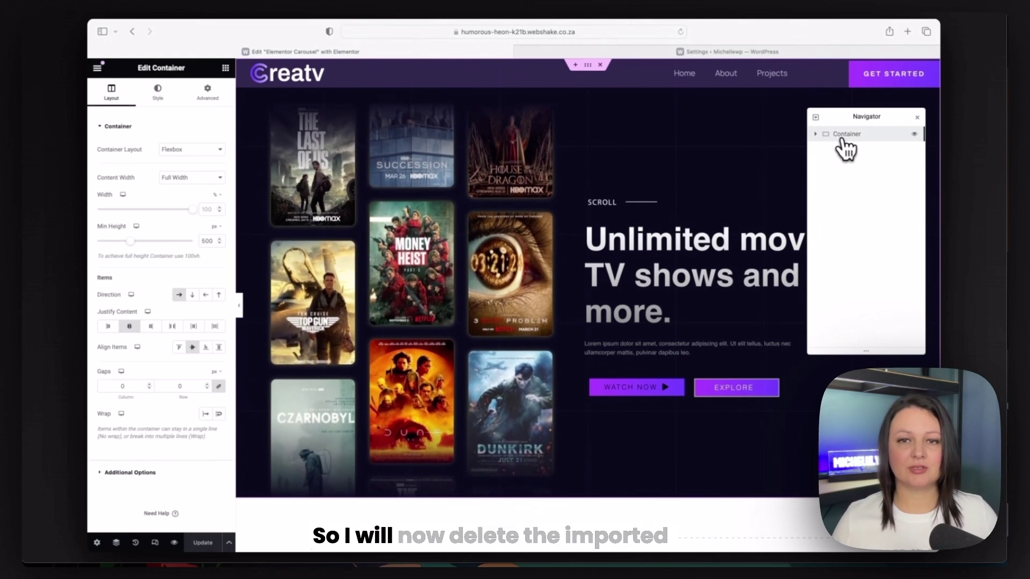
right_click(846, 144)
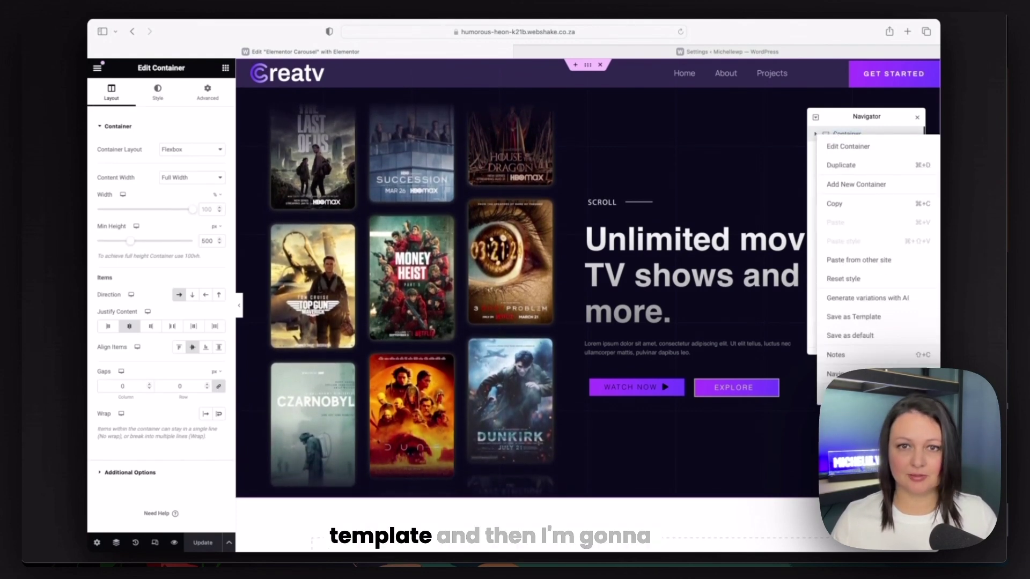
click(836, 393)
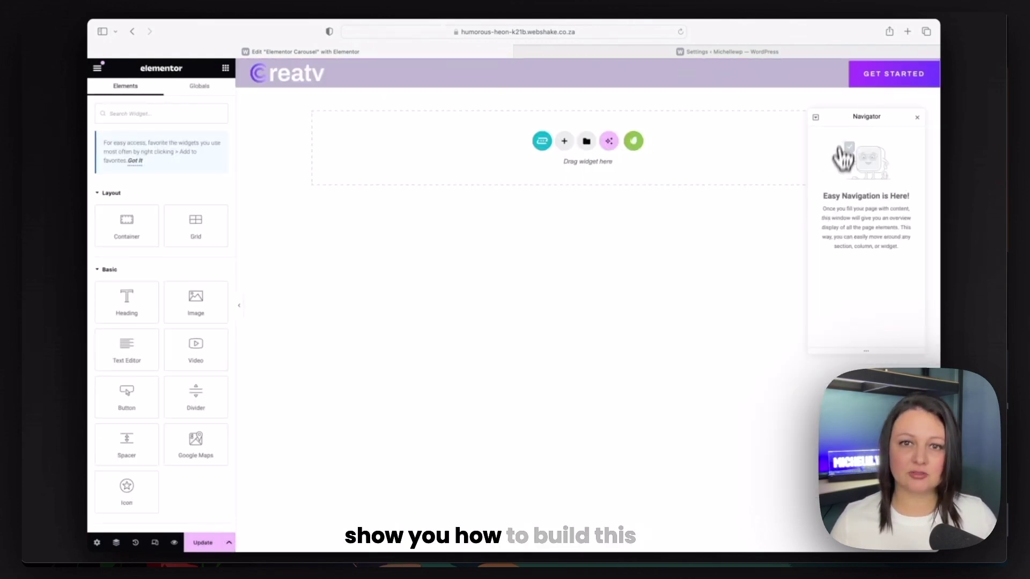
click(768, 52)
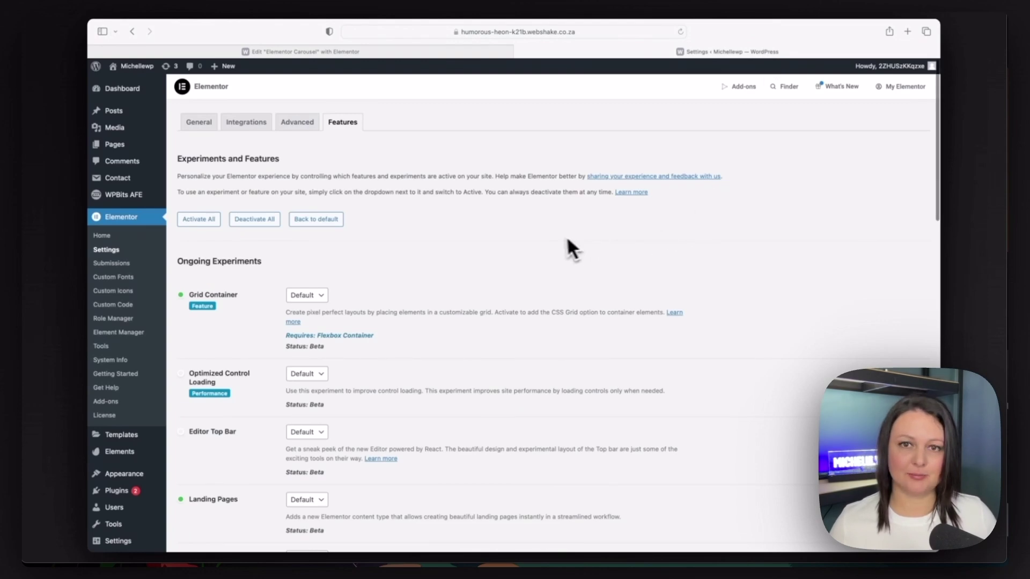
scroll(321, 339, down, 15)
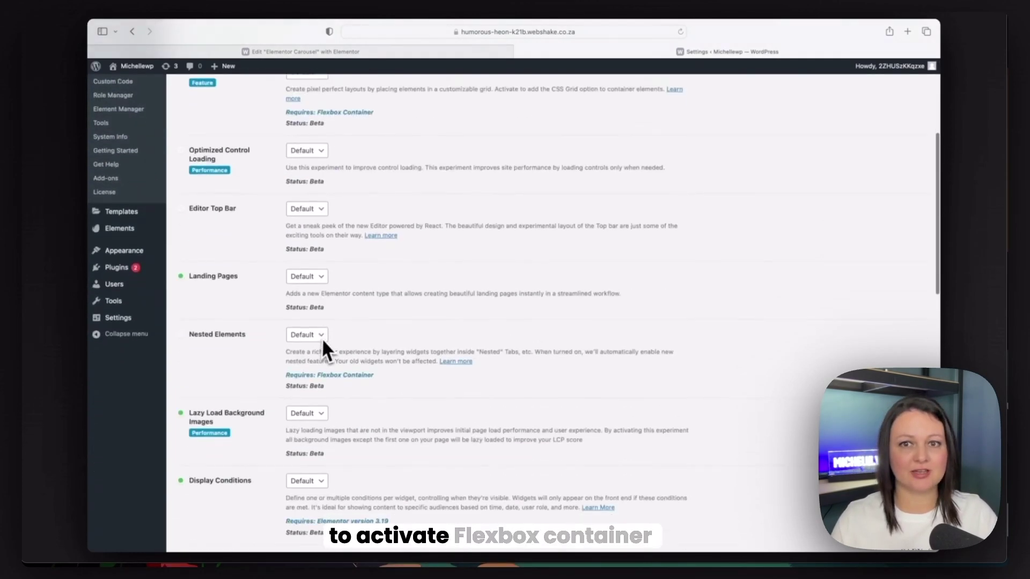
scroll(323, 338, down, 4)
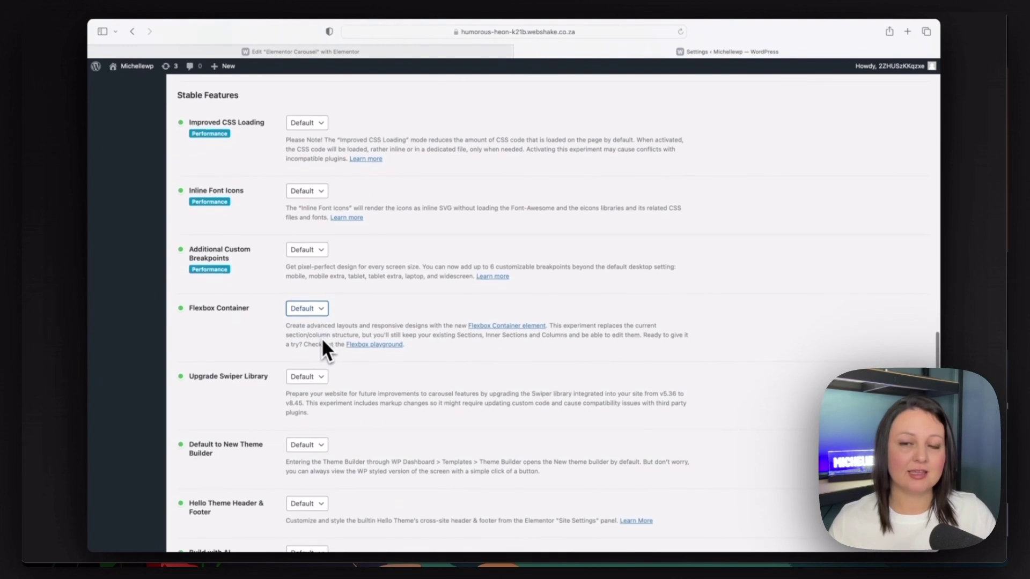
mouse_move(183, 313)
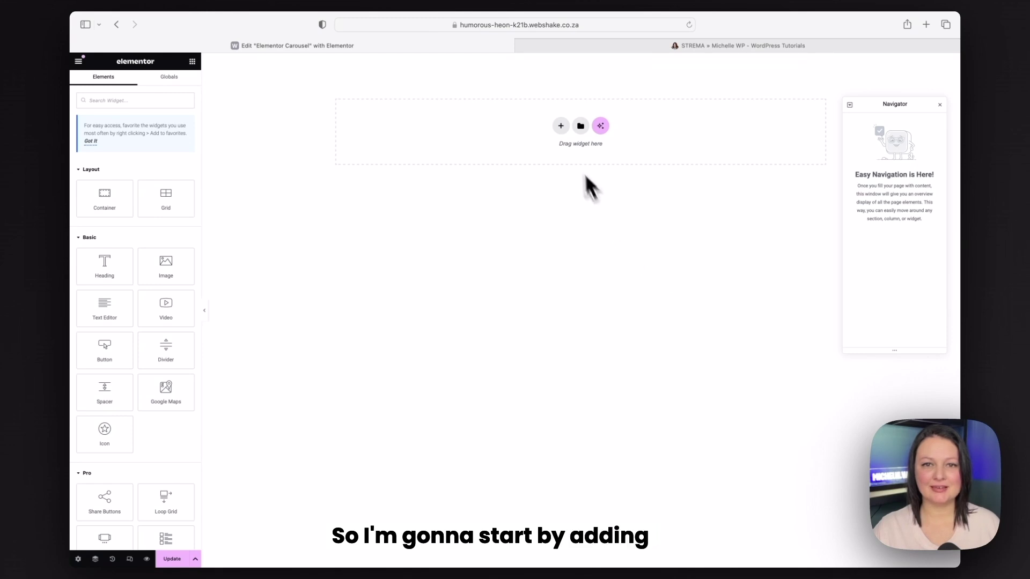
Step: Insert a four-column Flexbox container with Full Width content, Min Height 500 and Align Items Center
click(561, 125)
click(556, 155)
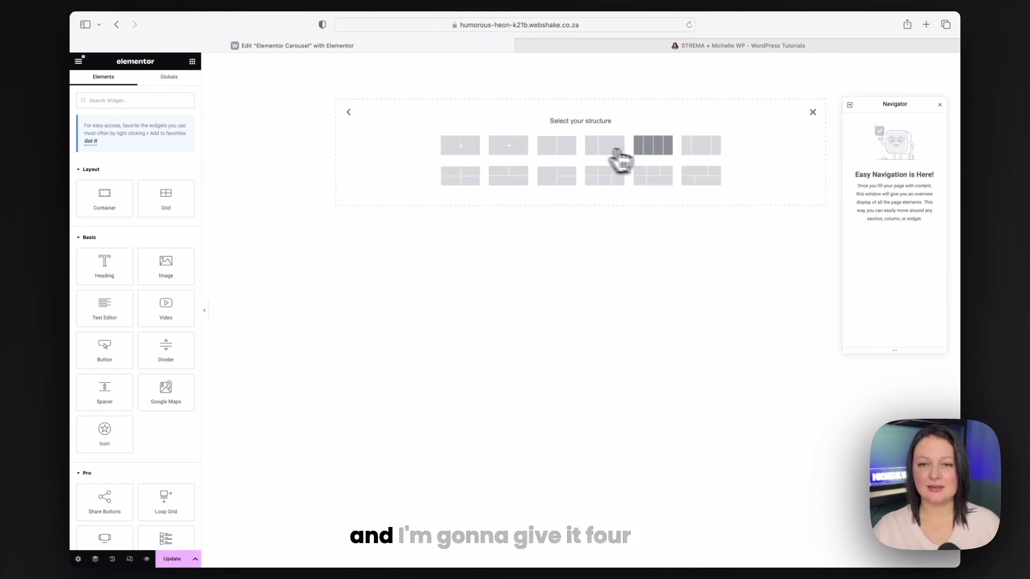
click(664, 157)
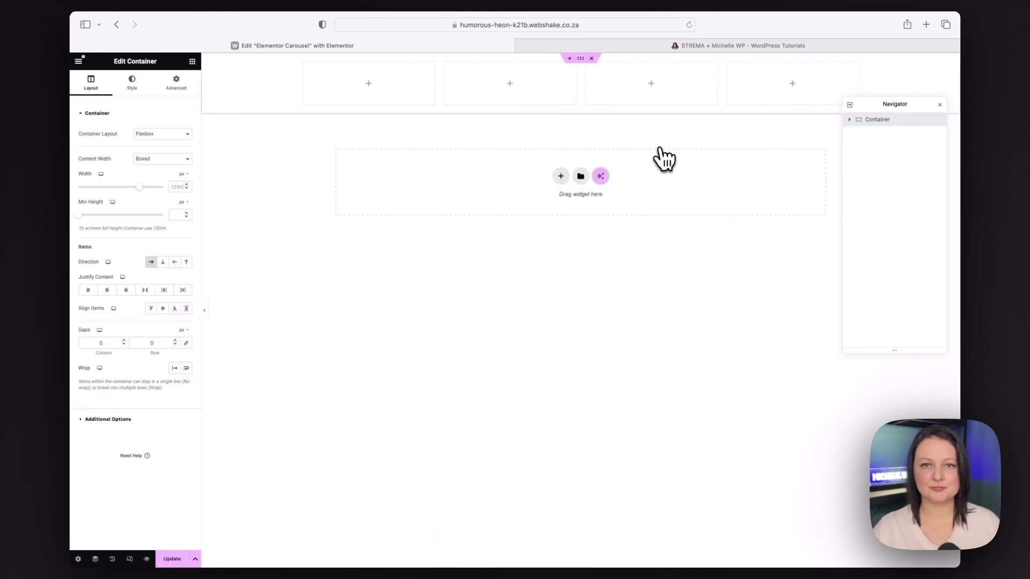
click(155, 160)
click(153, 167)
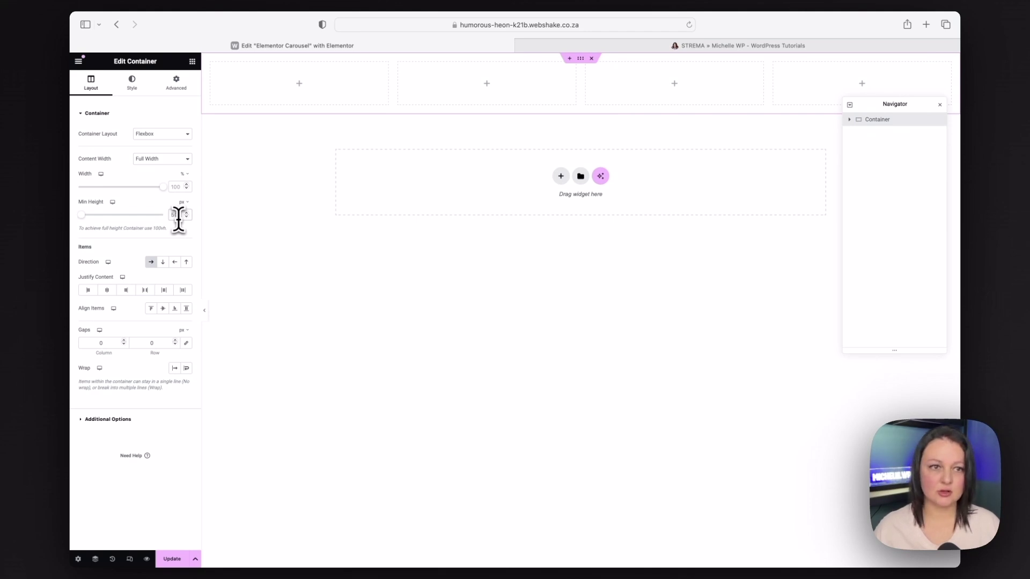
text(500)
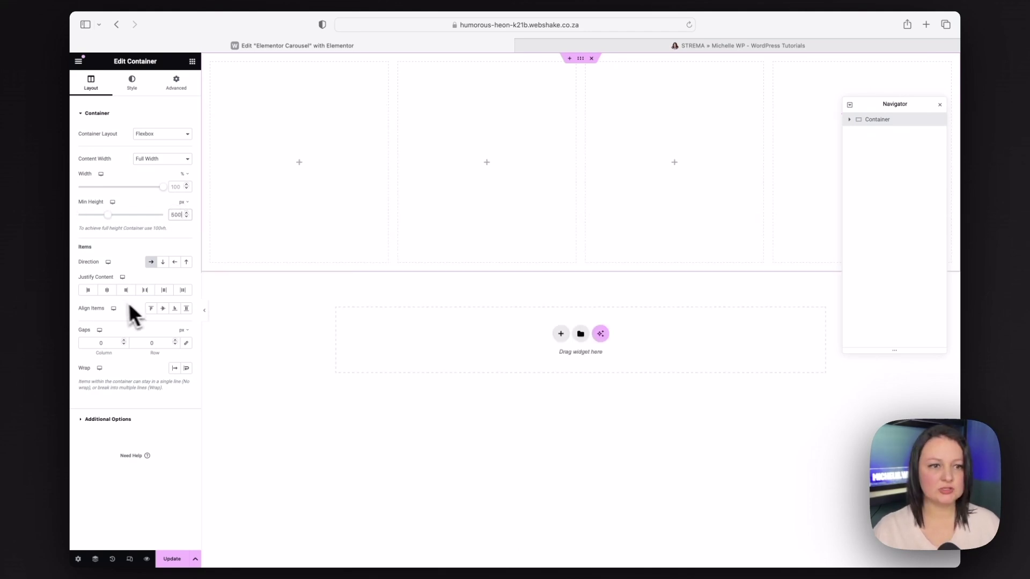
click(162, 310)
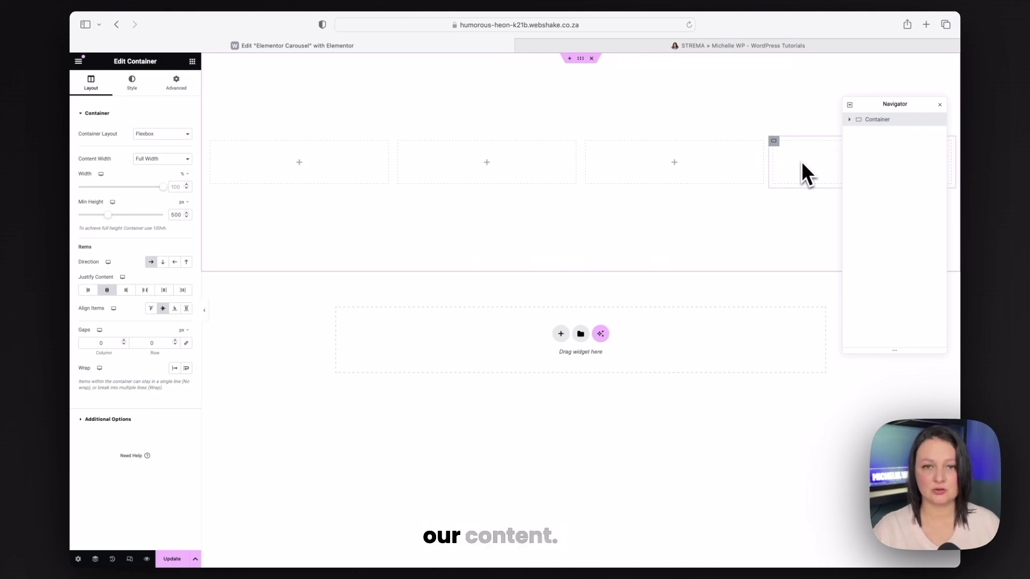
Step: Set the first inner container to 15% width with 15 px padding on all sides
click(211, 141)
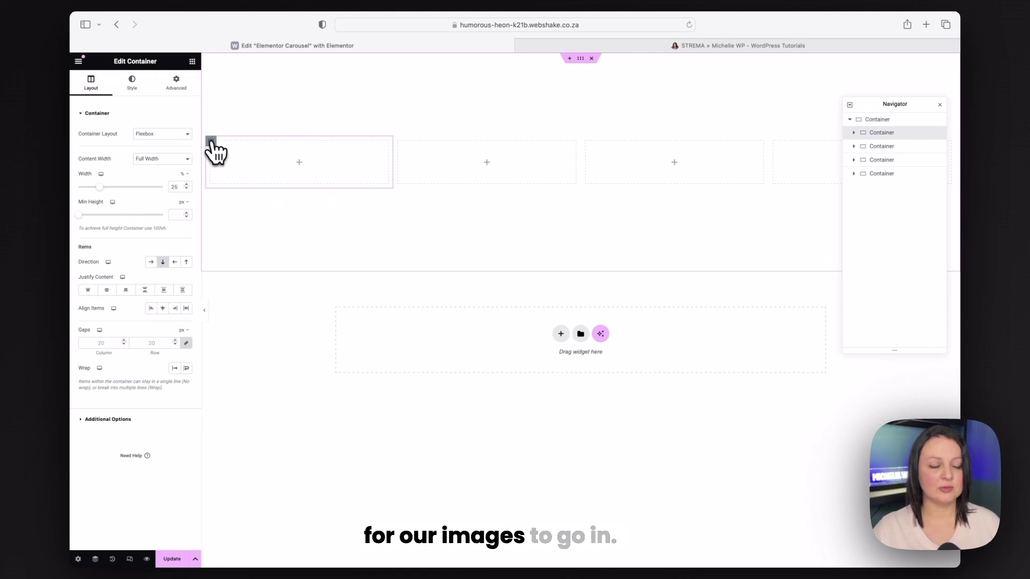
double_click(176, 187)
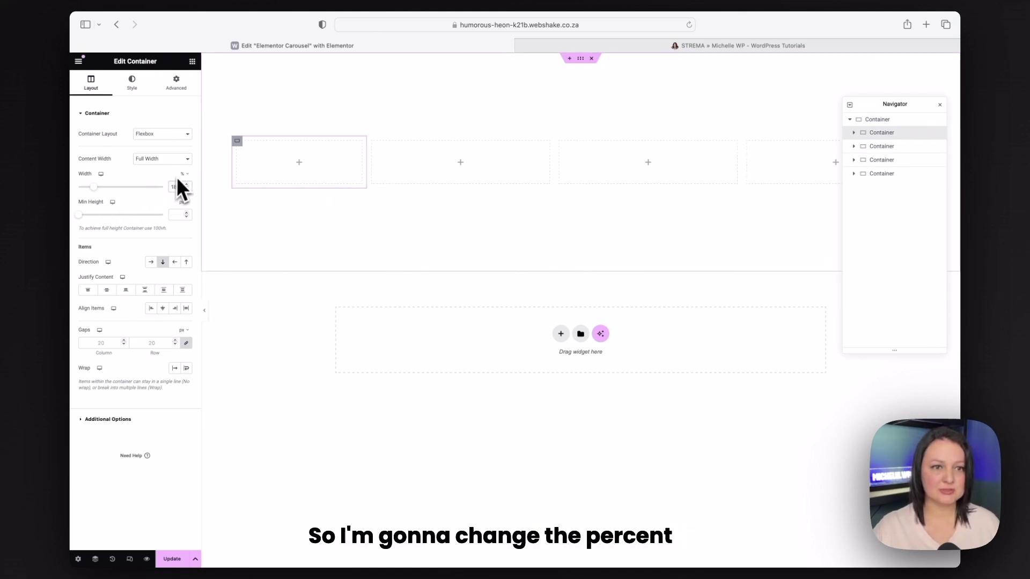
text(155)
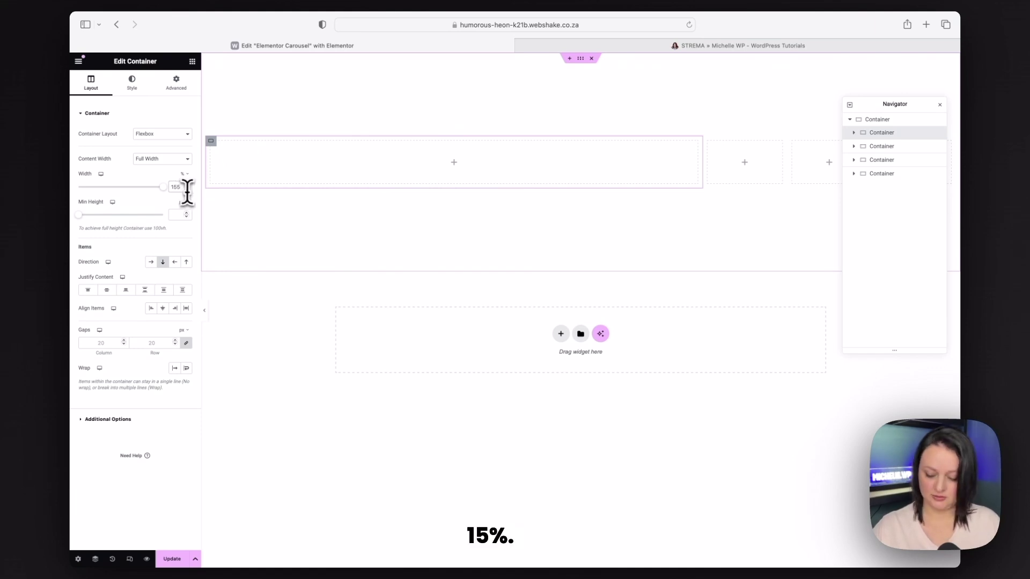
key(BackSpace)
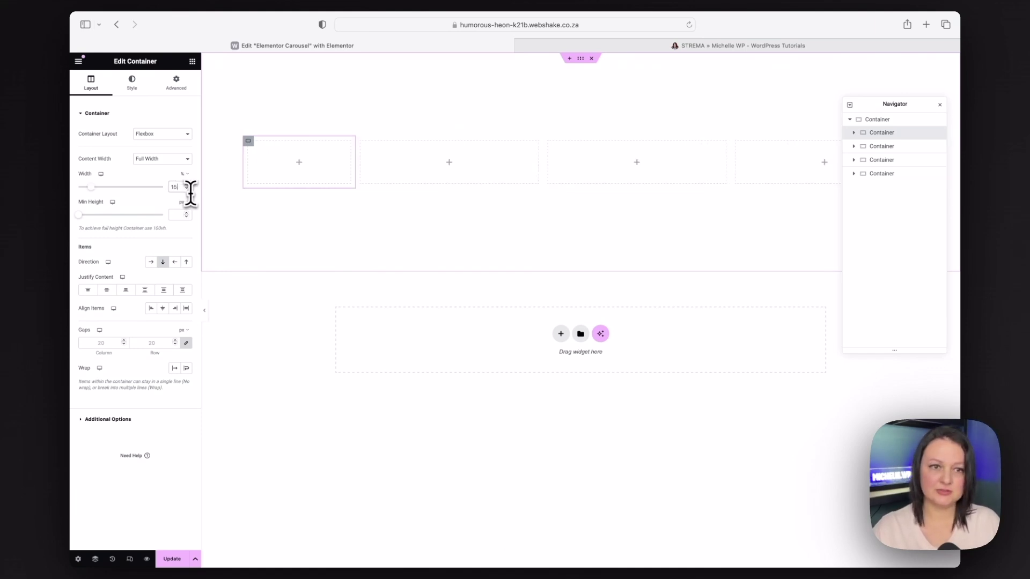
click(177, 84)
click(90, 179)
text(15)
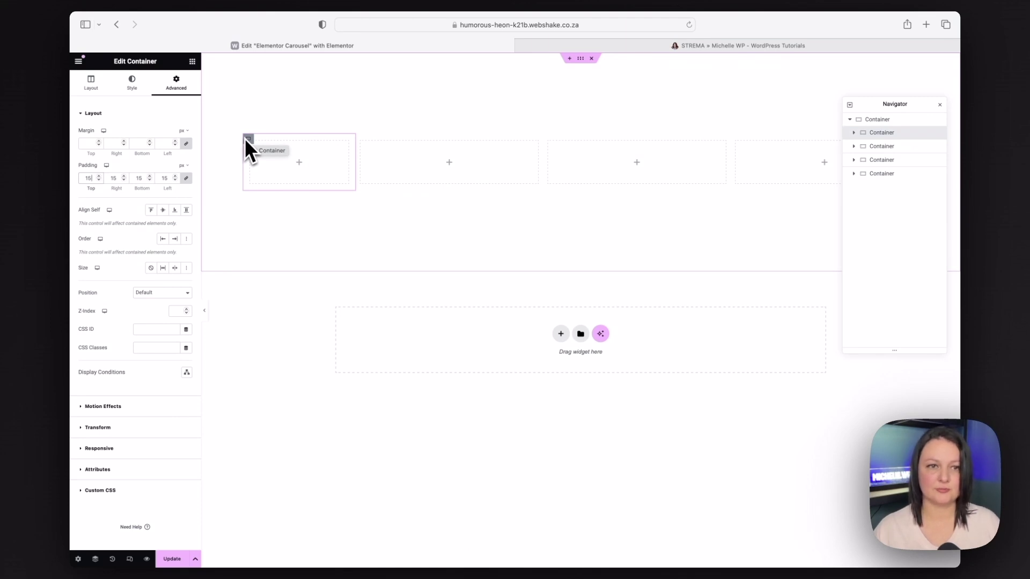
Step: Copy the first container and paste its style onto the second and third containers
right_click(245, 139)
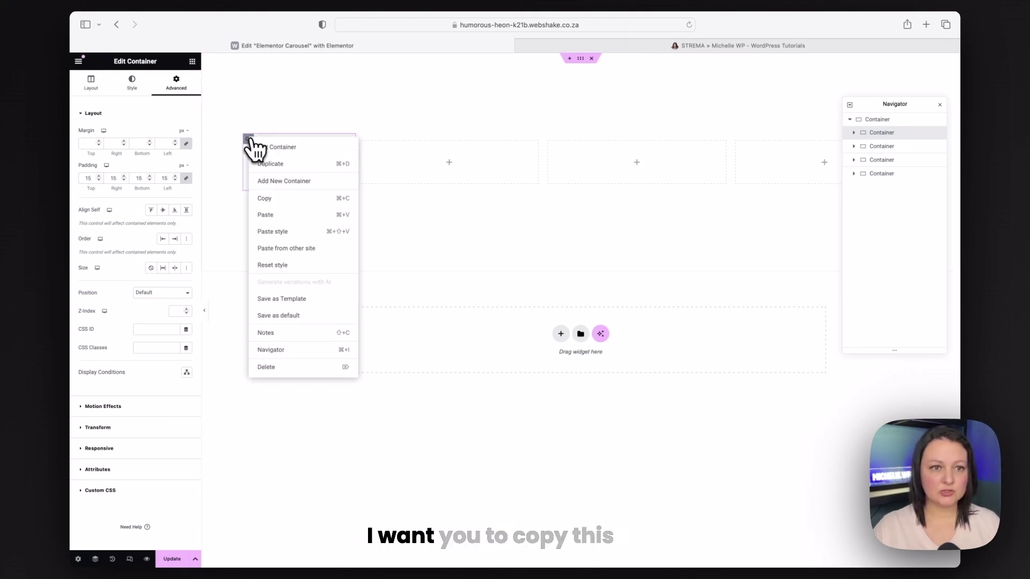
click(272, 198)
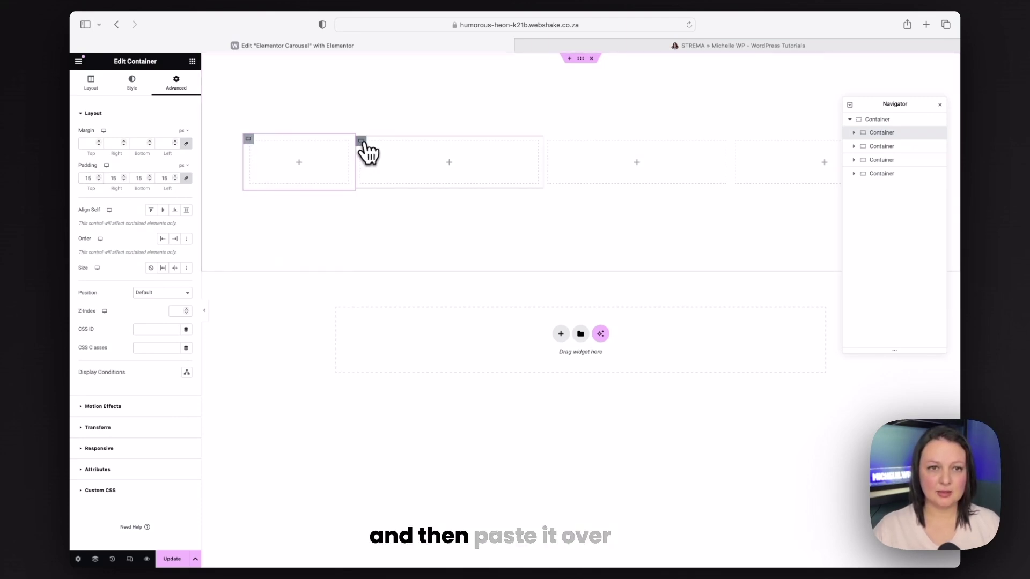
right_click(363, 144)
click(396, 233)
right_click(512, 142)
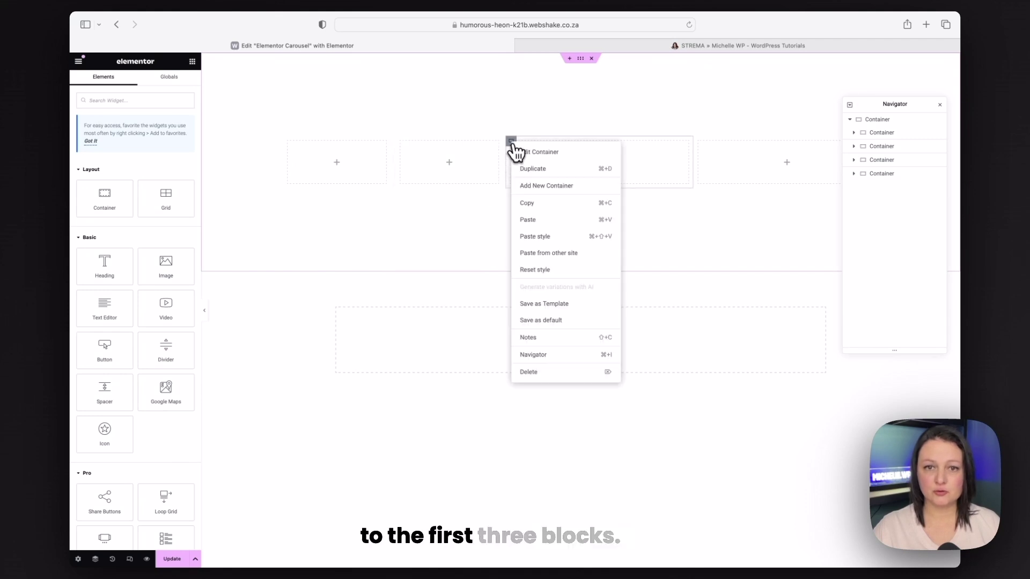
click(573, 235)
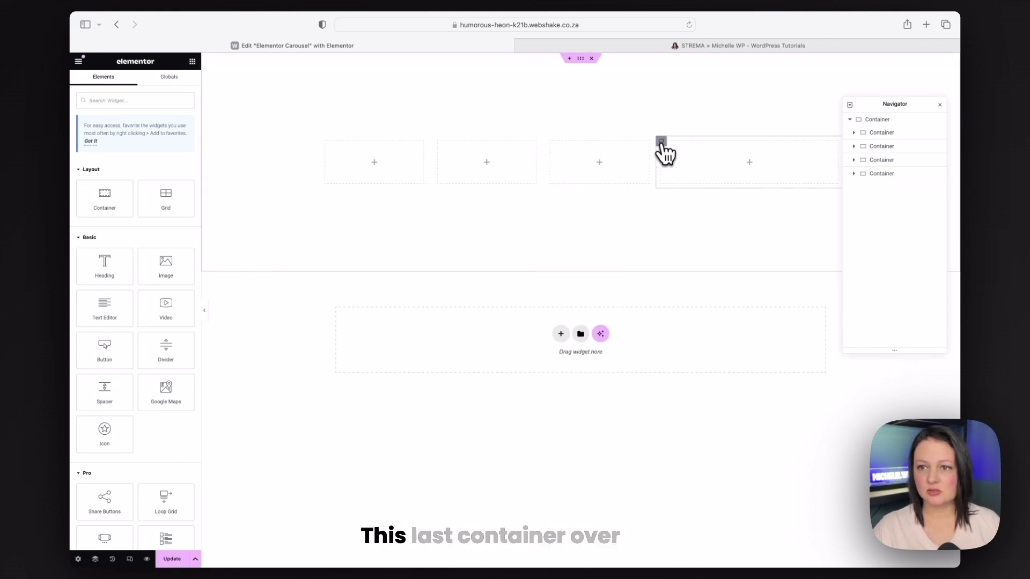
Step: Set the fourth inner container's width to 55%
click(661, 142)
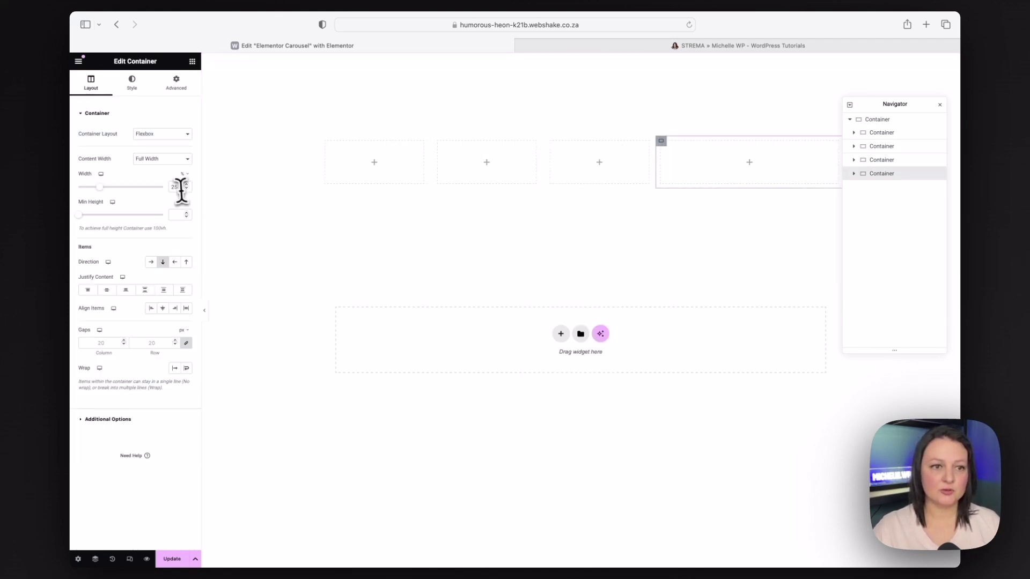
drag(179, 187, 147, 188)
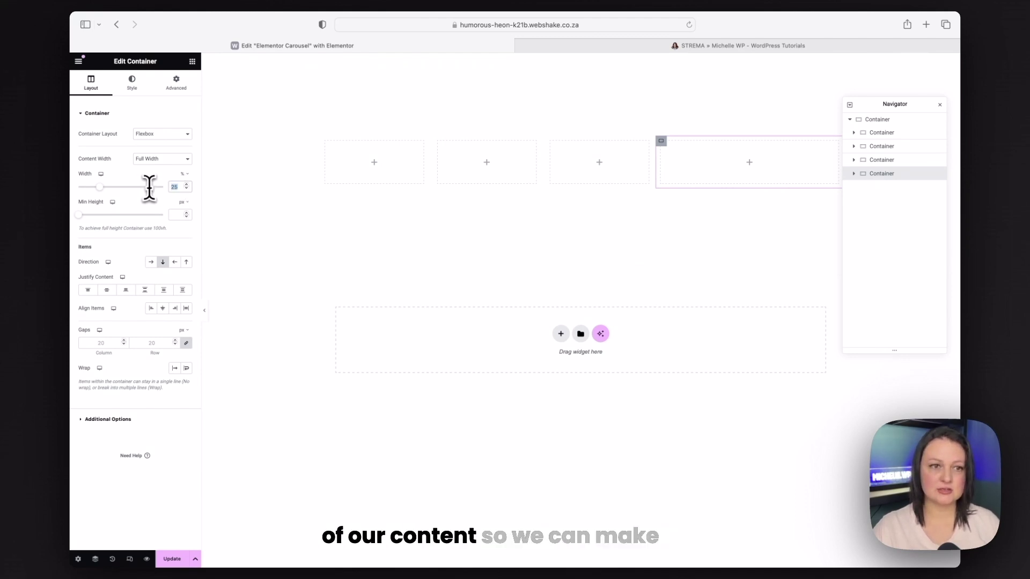
text(55)
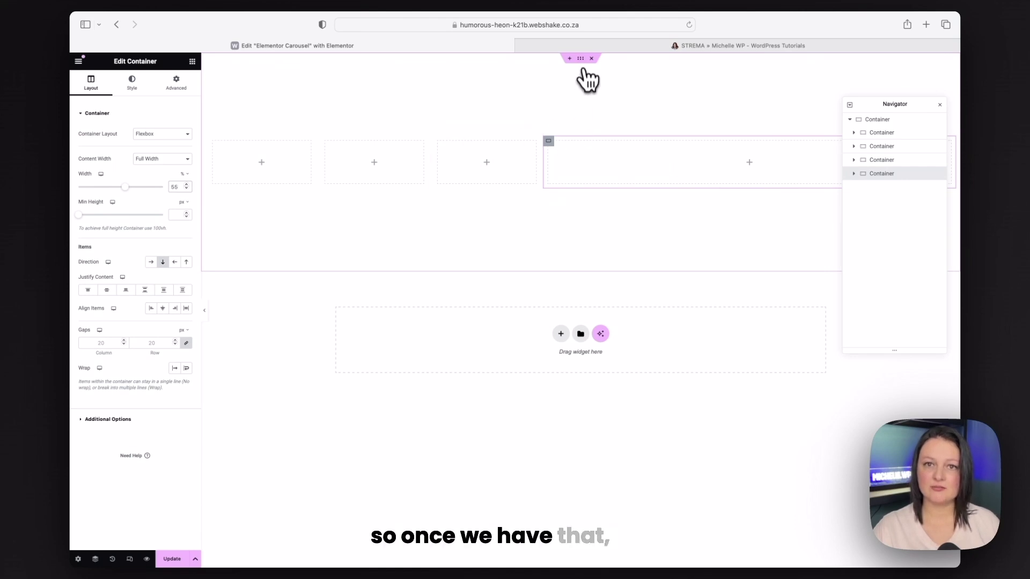
Step: Give the outer parent container a Classic background using the global Dark Color
click(583, 60)
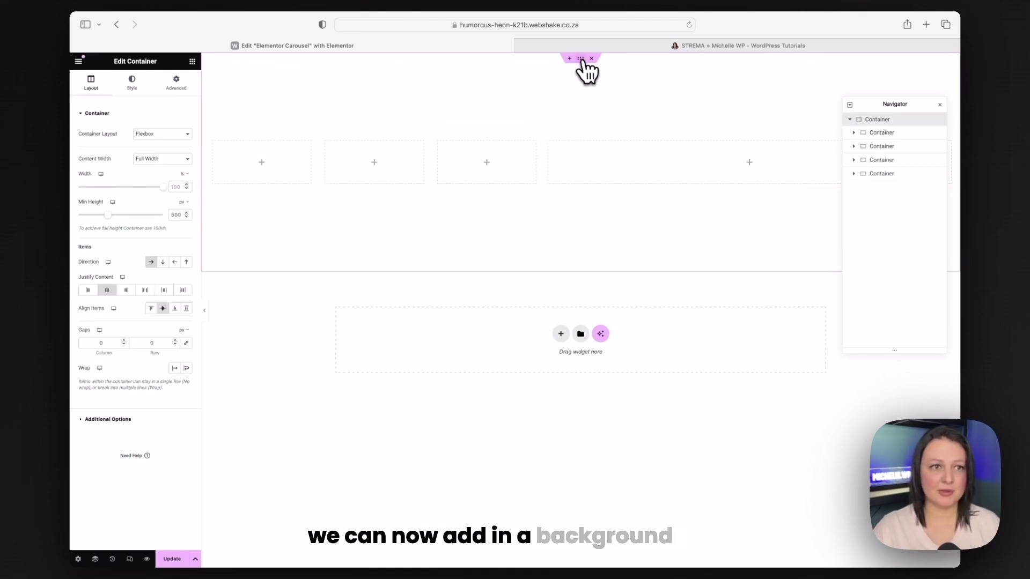
click(133, 85)
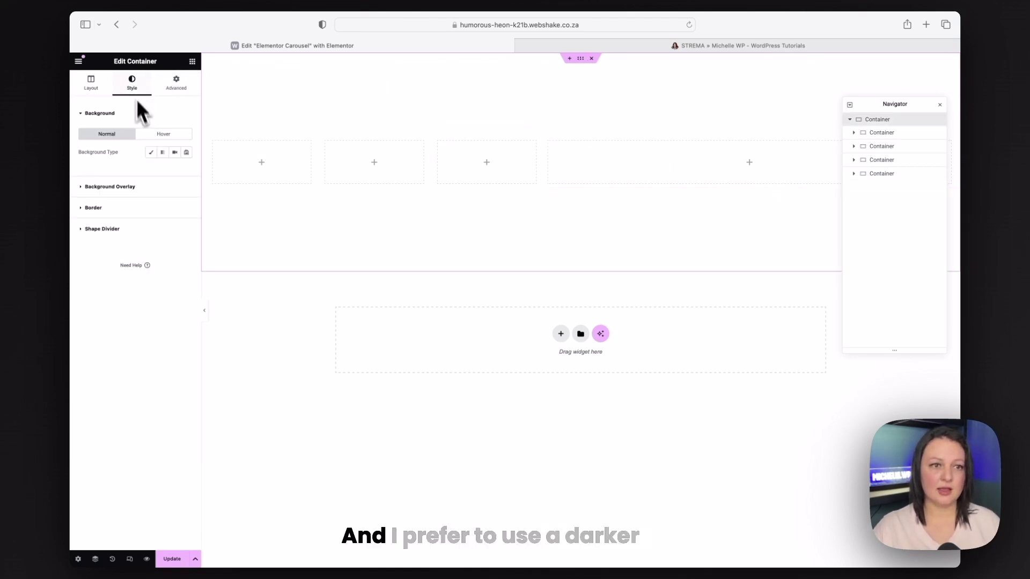
click(151, 153)
click(175, 170)
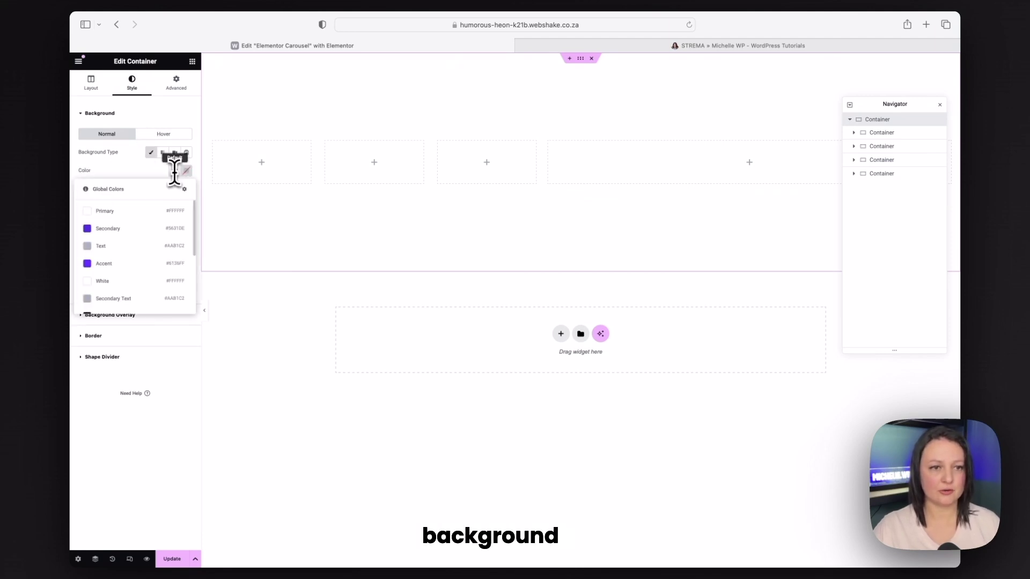
scroll(155, 244, down, 3)
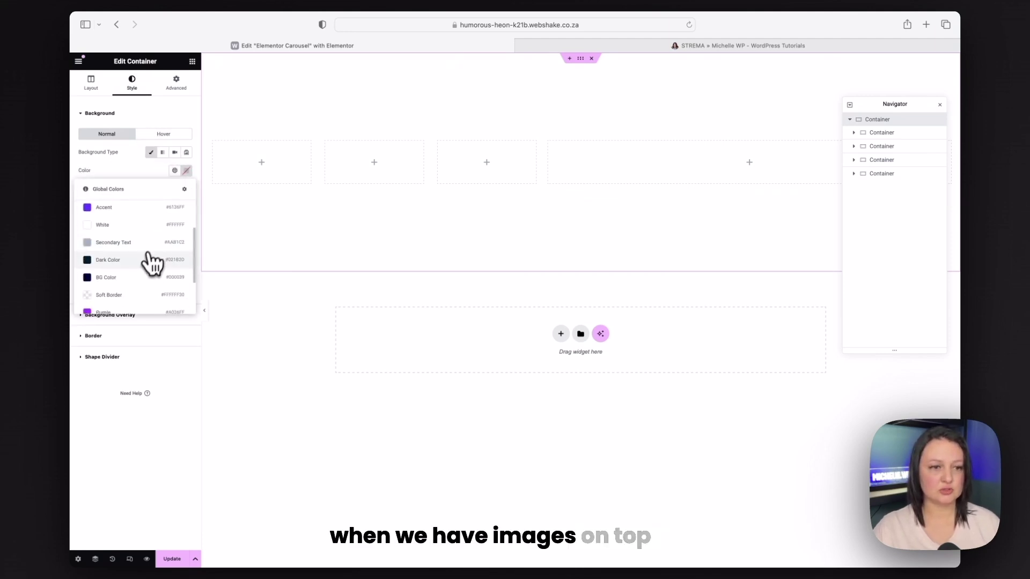
click(145, 263)
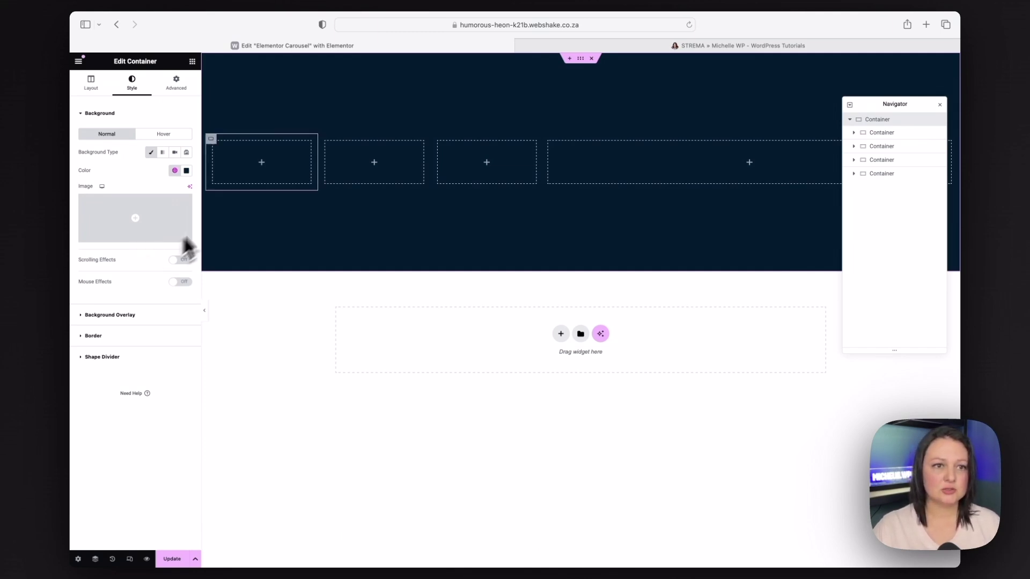
click(213, 141)
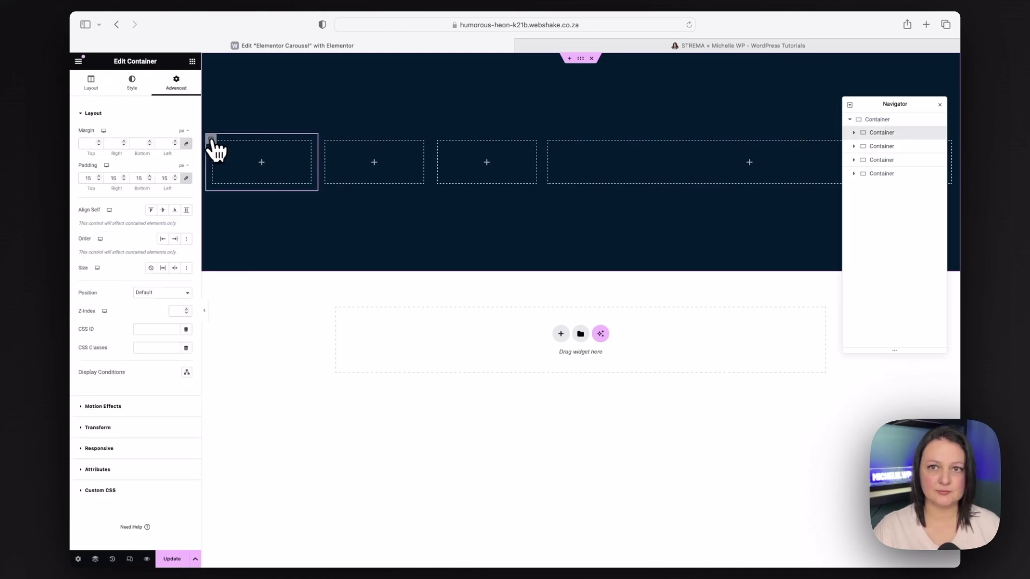
Step: Copy the Step 1 CSS code from the lifeonablock.com page and return to the Elementor tab
click(703, 49)
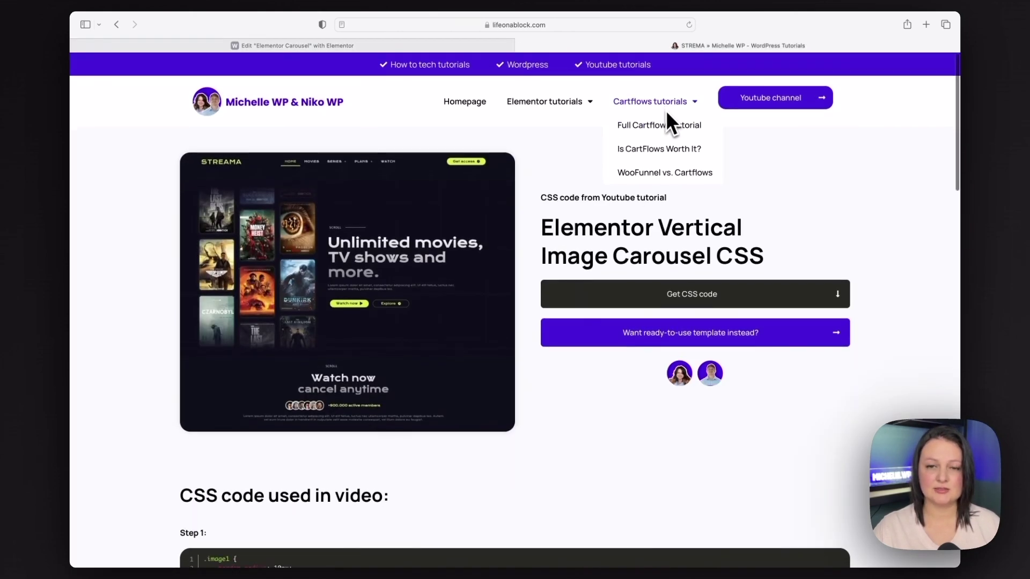
key(super+l)
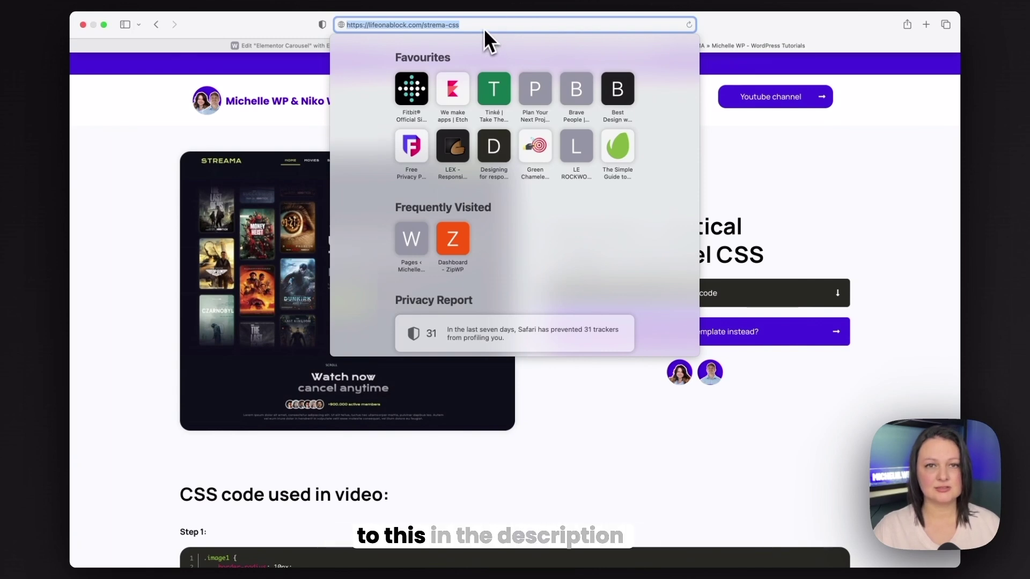
scroll(914, 303, down, 5)
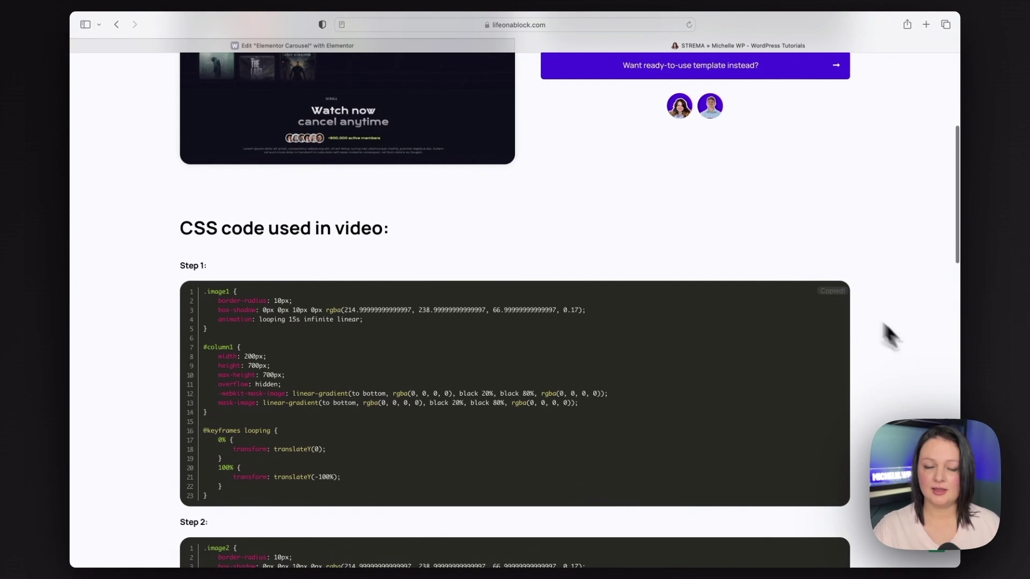
click(416, 48)
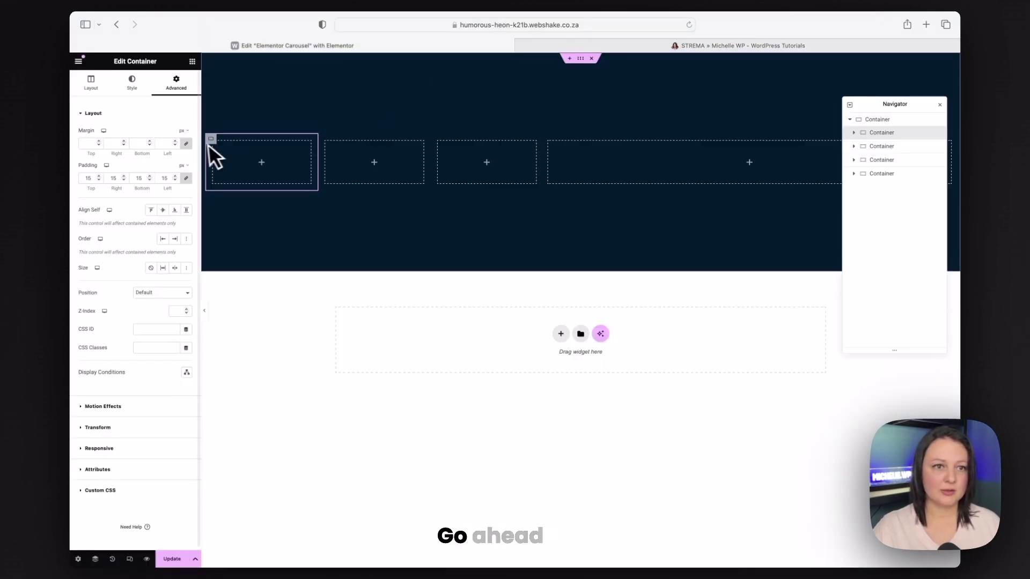
Step: Paste the Step 1 looping CSS into the first container's Custom CSS and give it CSS ID column1
click(152, 489)
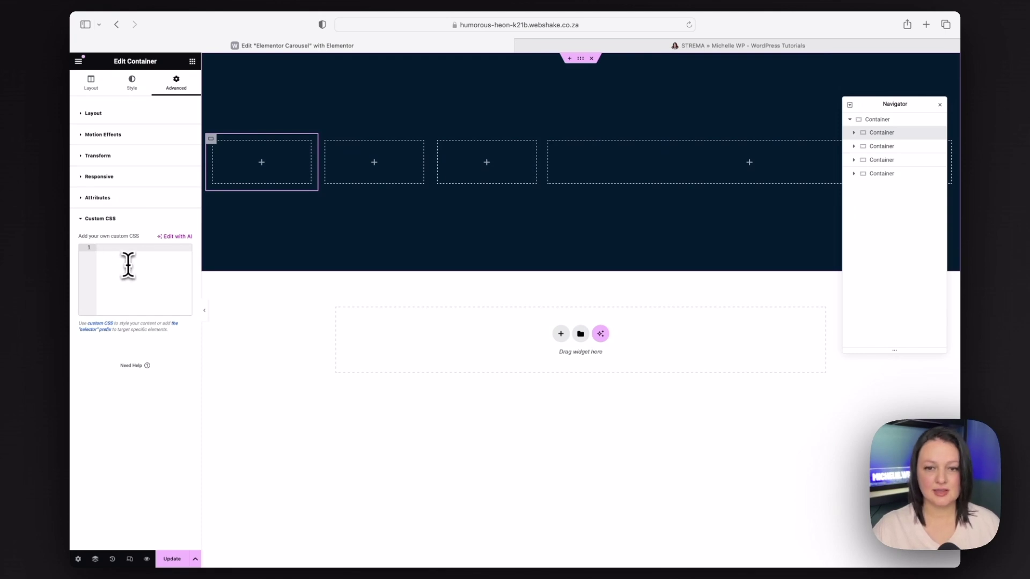
key(super+v)
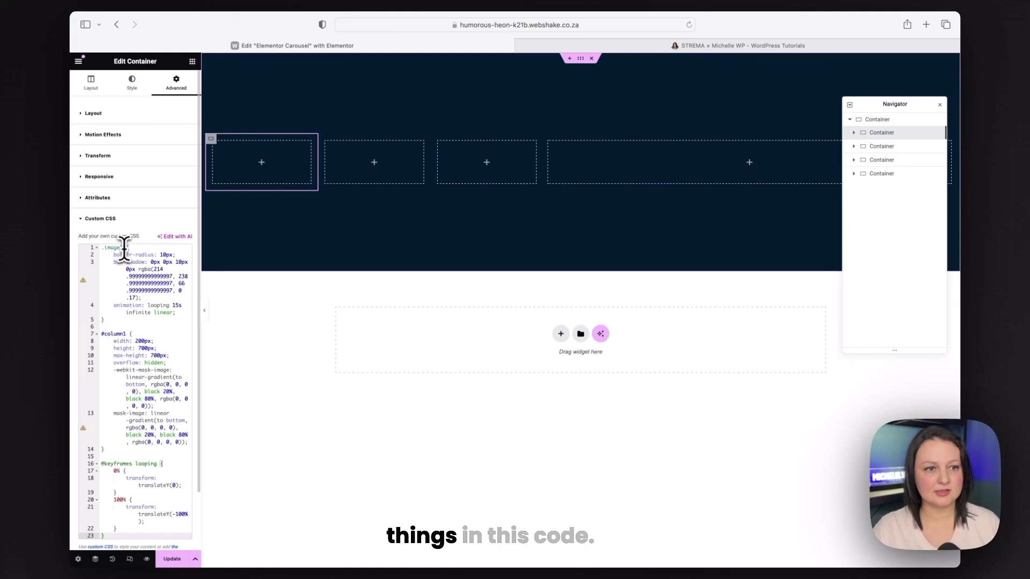
drag(124, 248, 97, 248)
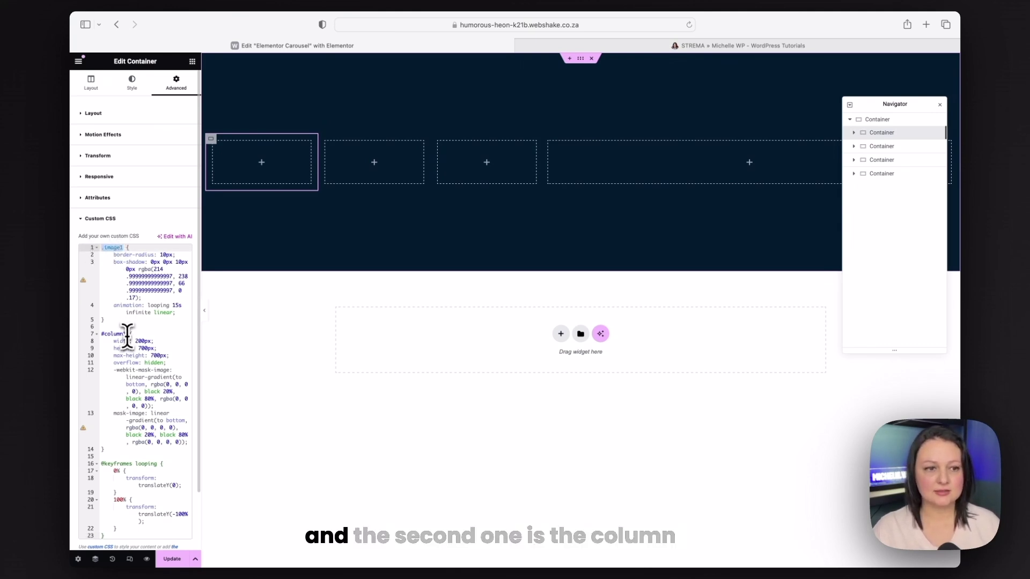
drag(126, 334, 95, 338)
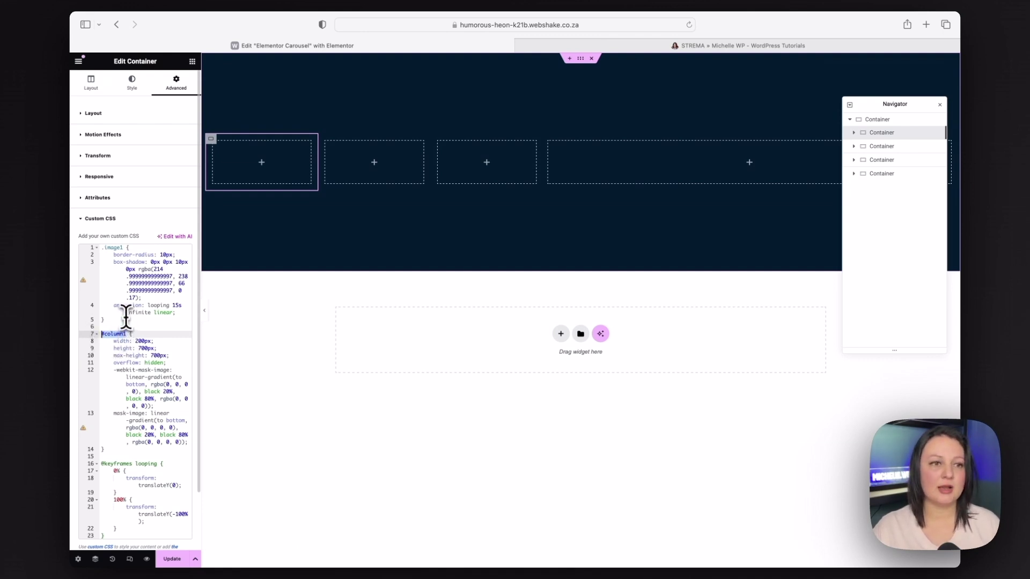
click(145, 115)
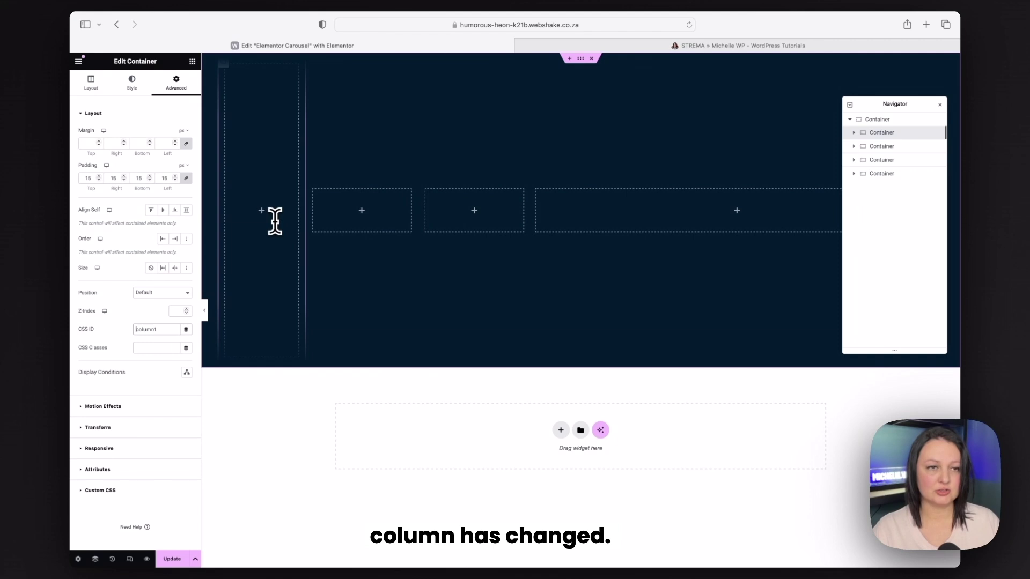
Step: Drag an Image widget into the first column and set it to a 'The Last Kingdom' poster
click(192, 62)
text(image)
drag(104, 177, 263, 169)
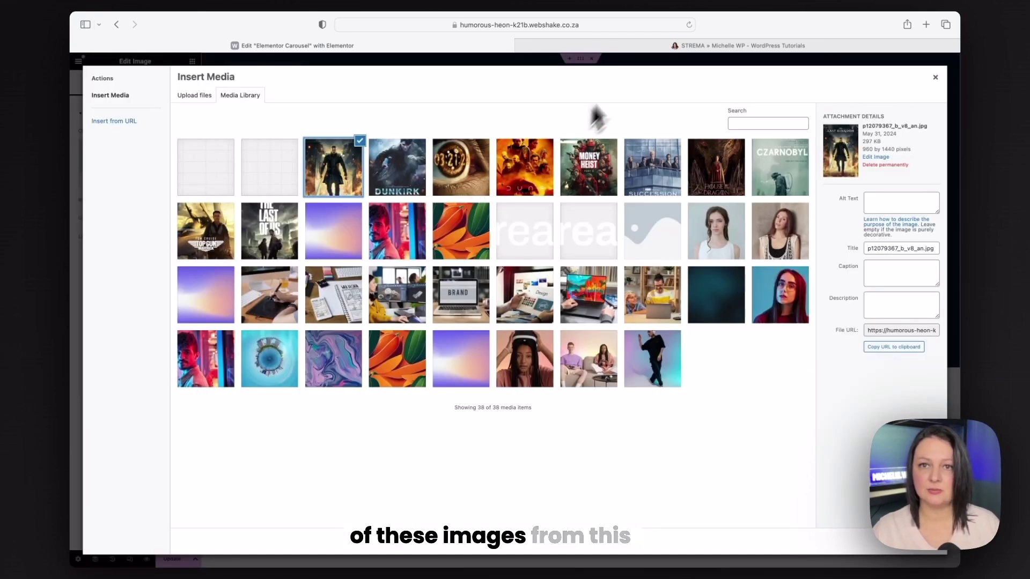
click(642, 48)
scroll(608, 217, down, 9)
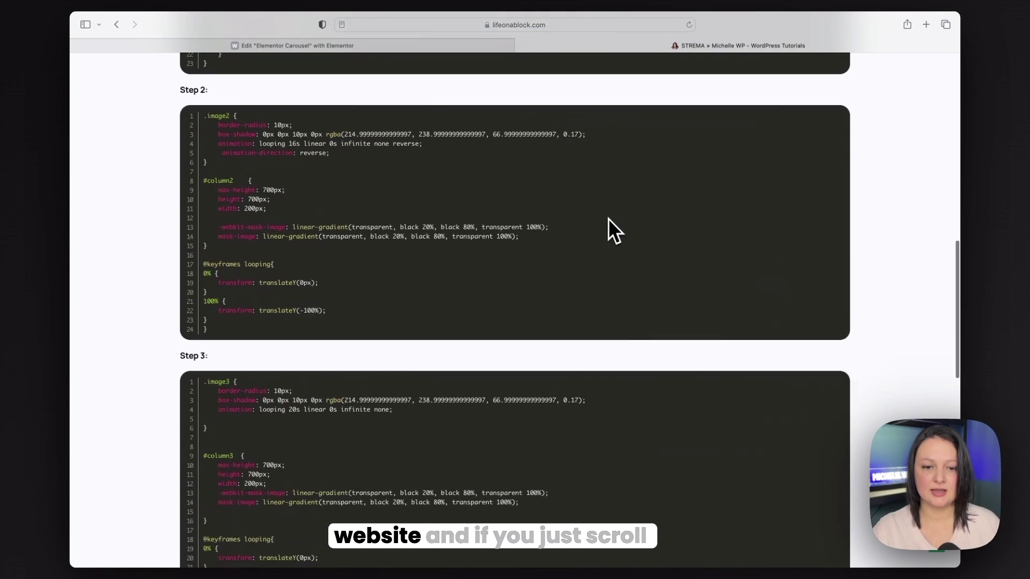
scroll(608, 218, down, 8)
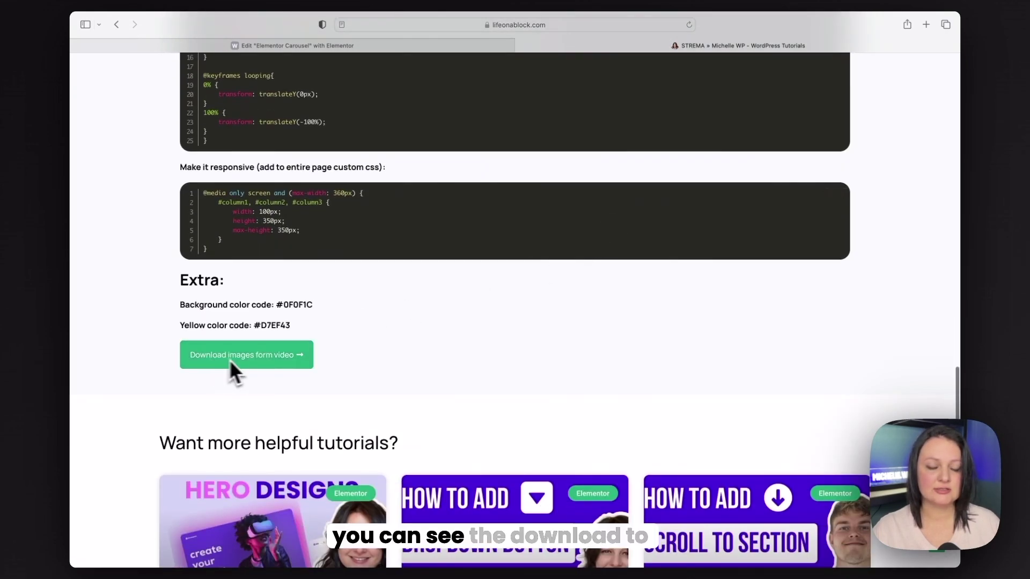
scroll(459, 236, up, 4)
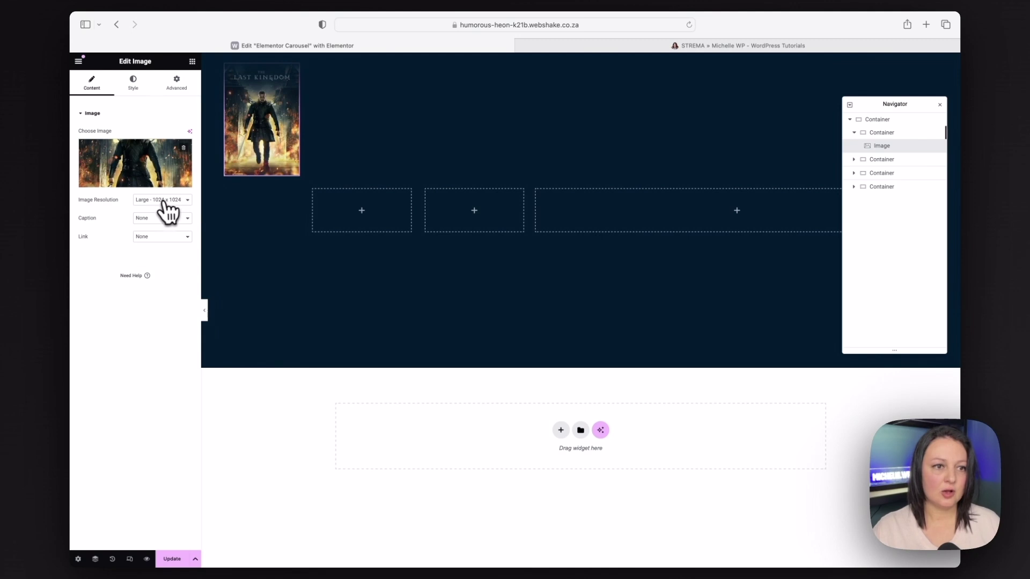
click(167, 209)
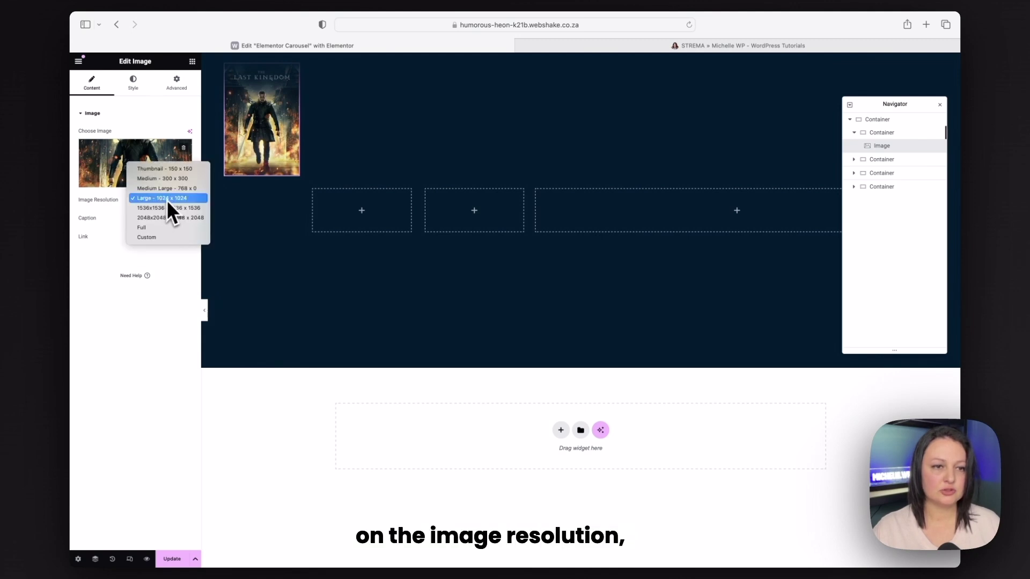
Step: Crop the first poster to a custom 170×250 image resolution
click(163, 237)
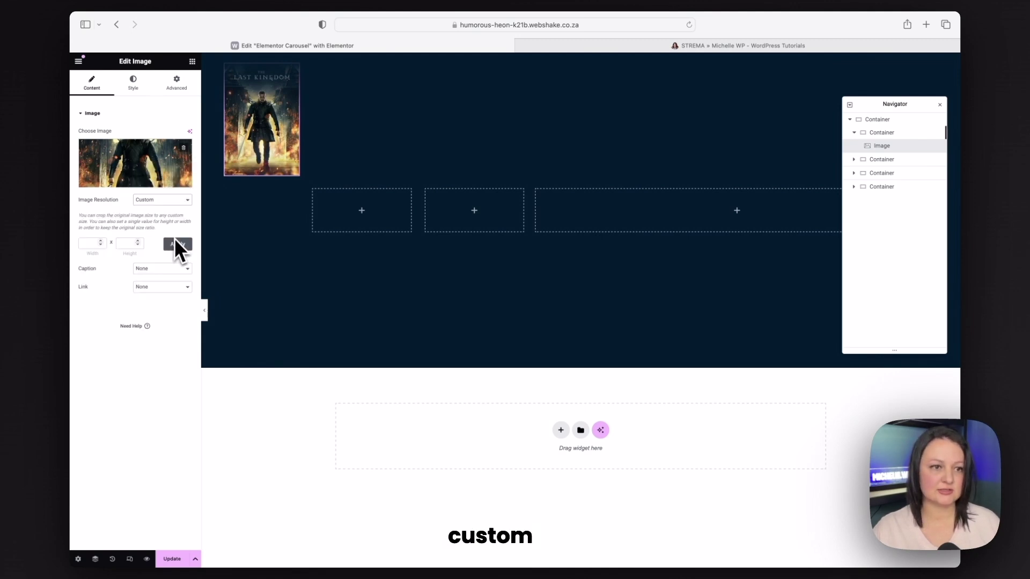
click(94, 243)
text(170)
drag(115, 239, 74, 243)
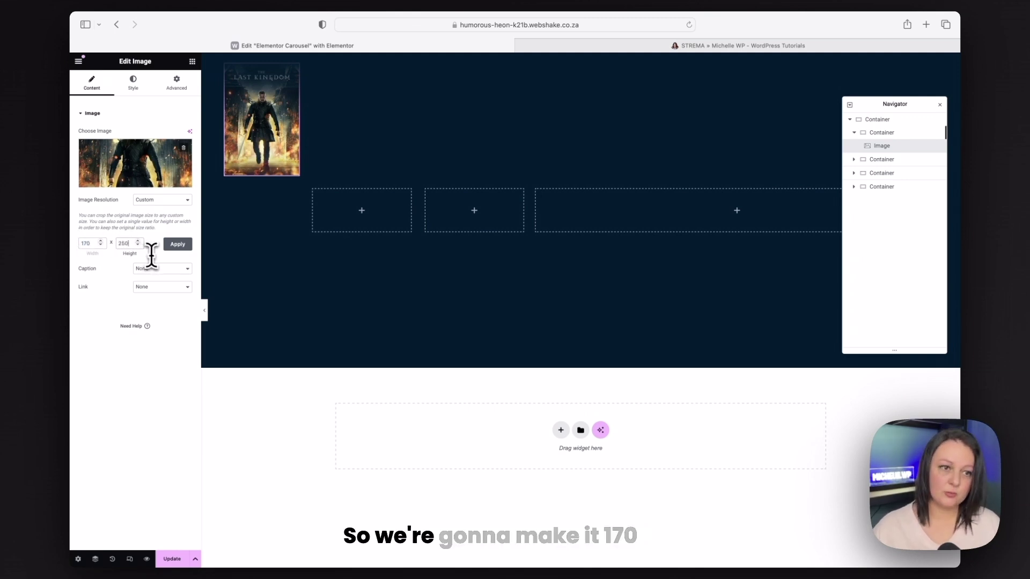
click(182, 246)
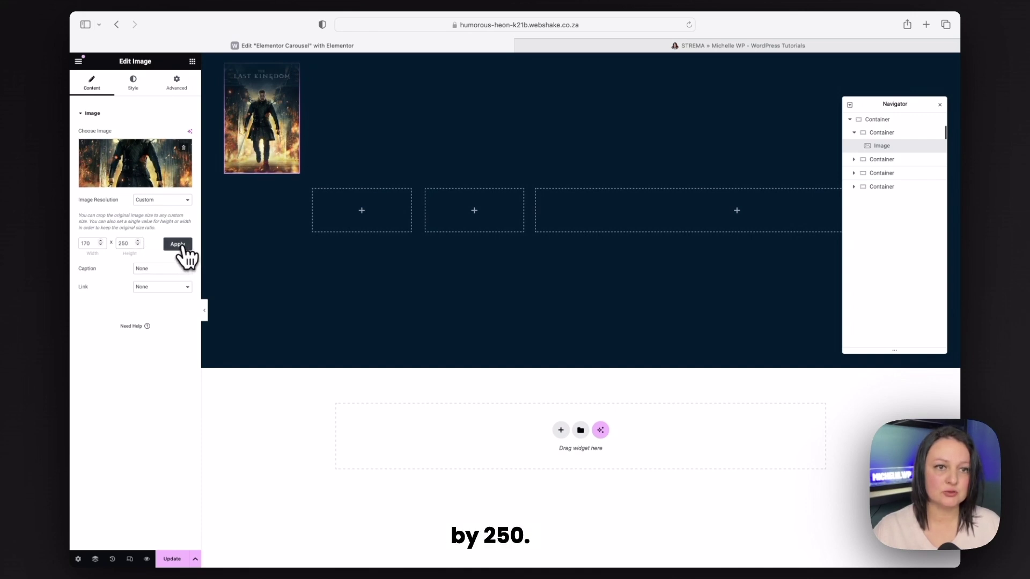
Step: Round the poster's corners to 15 px and give it a soft 5 px-blur box shadow
click(134, 86)
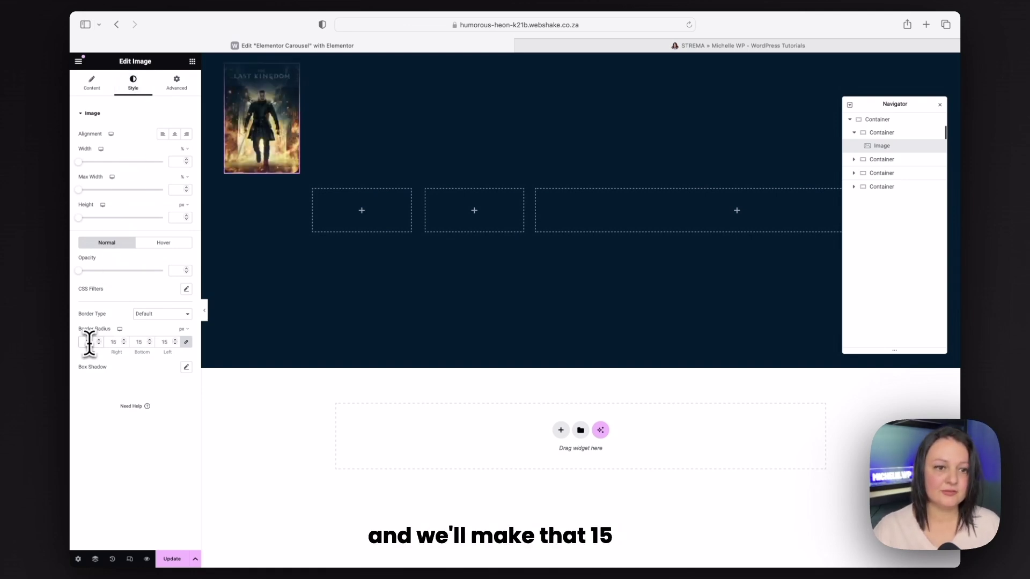
click(187, 368)
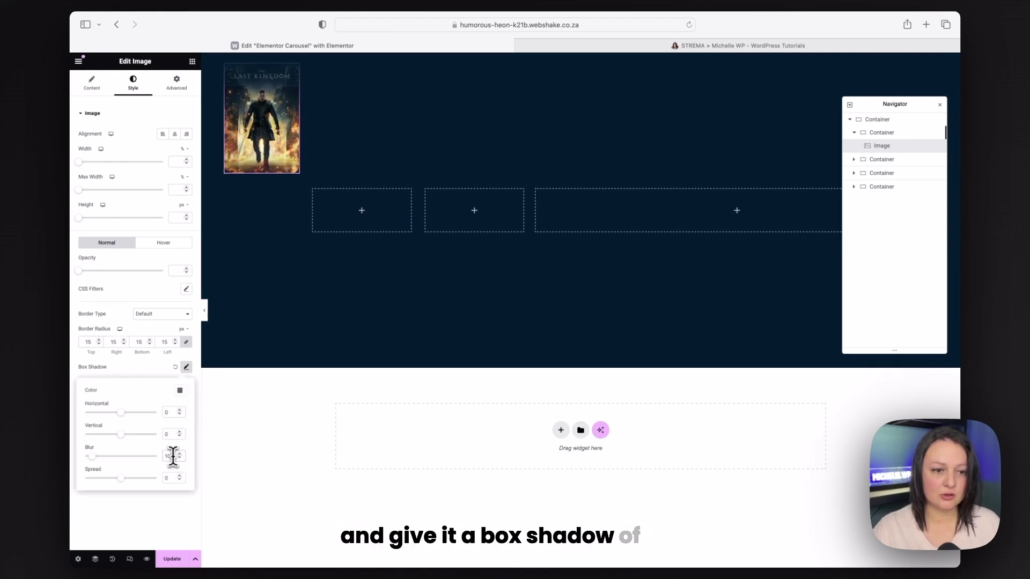
click(169, 499)
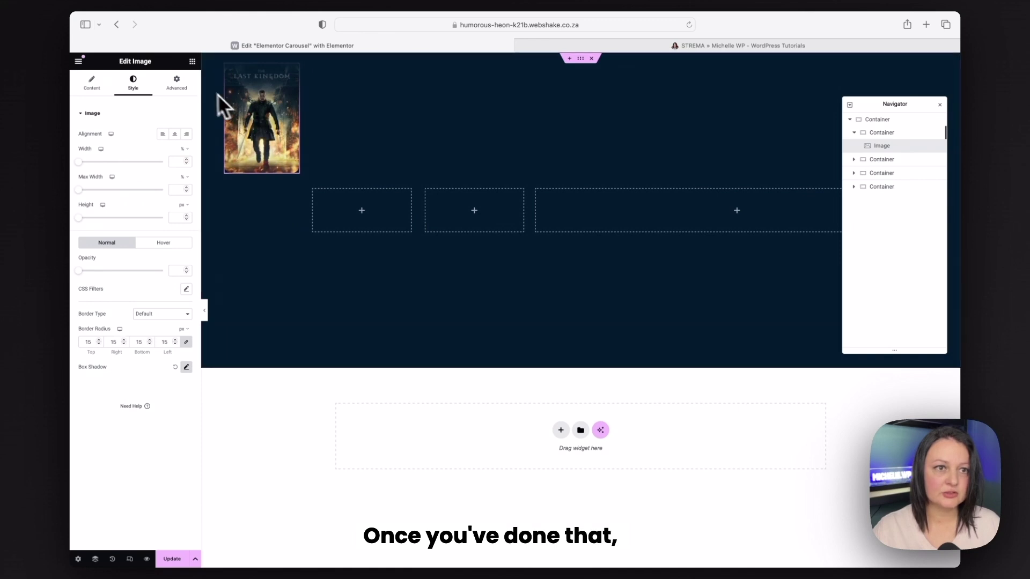
click(189, 95)
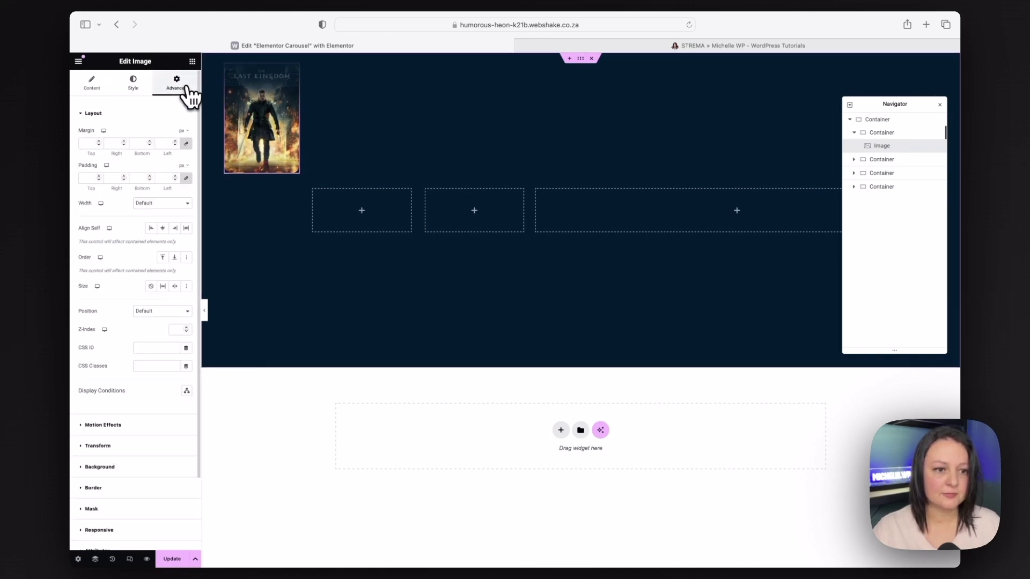
Step: Check the first column container's custom CSS, then give the poster the CSS class image1
scroll(143, 252, down, 1)
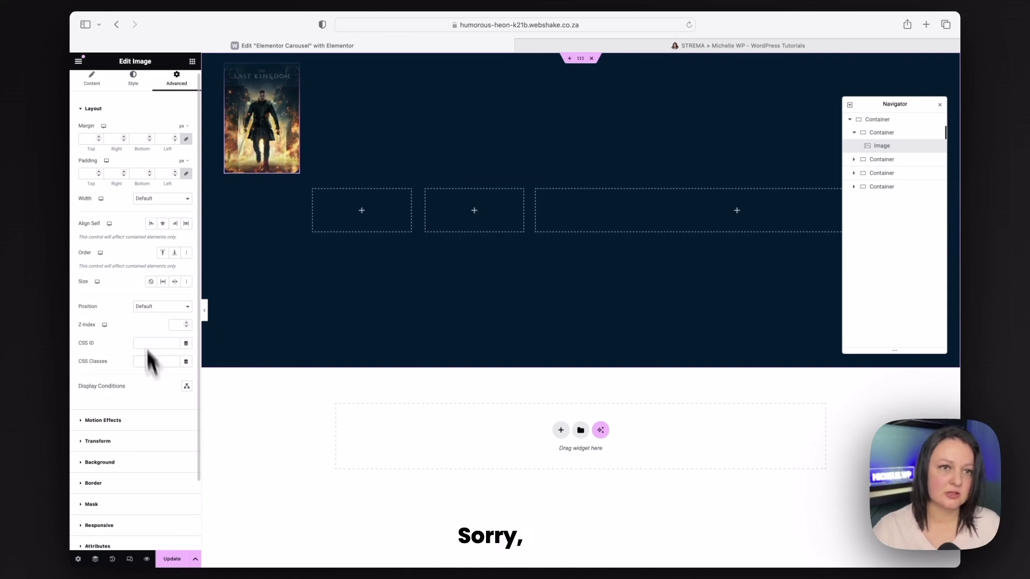
click(228, 70)
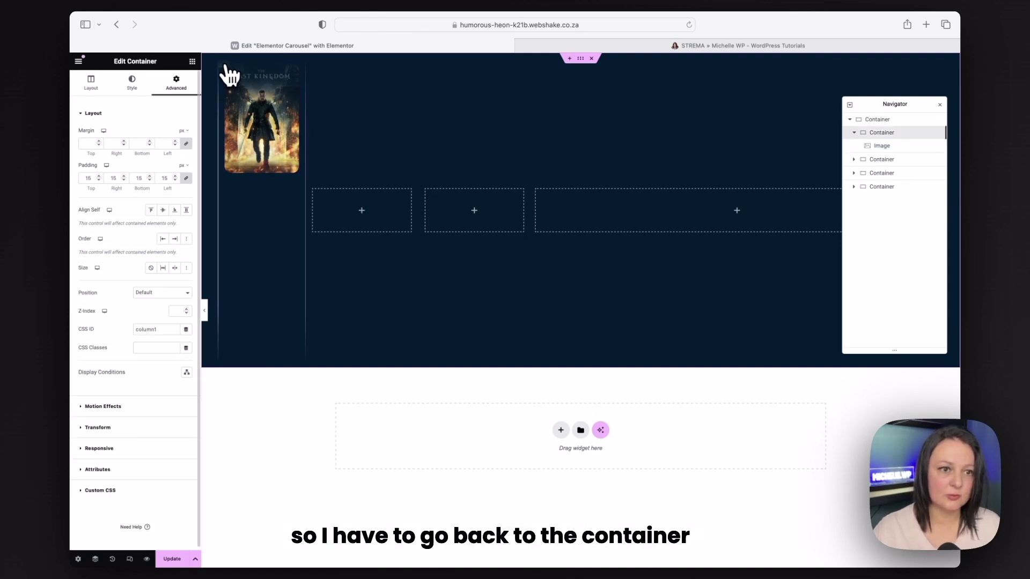
click(122, 488)
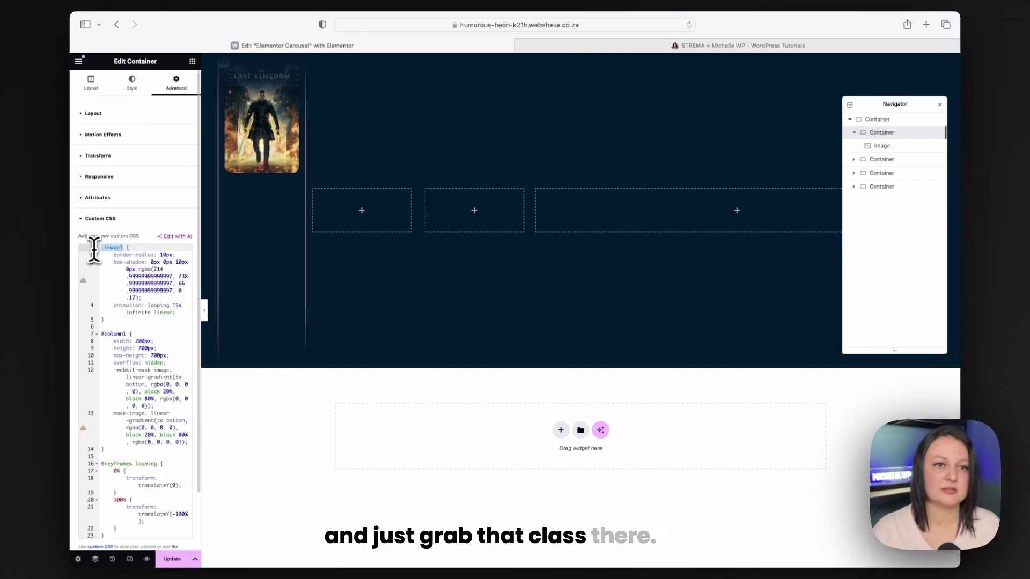
click(259, 110)
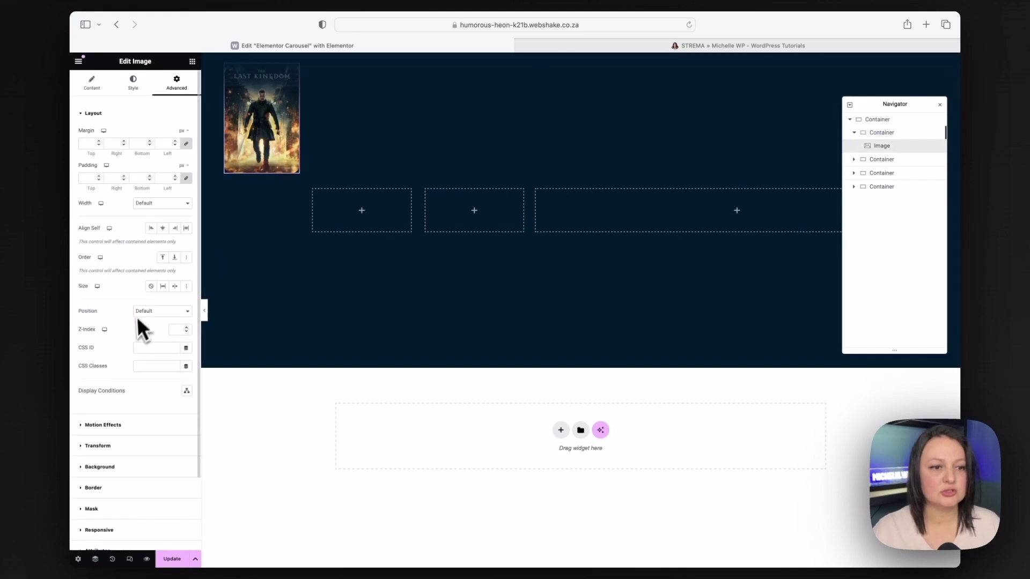
scroll(140, 328, down, 1)
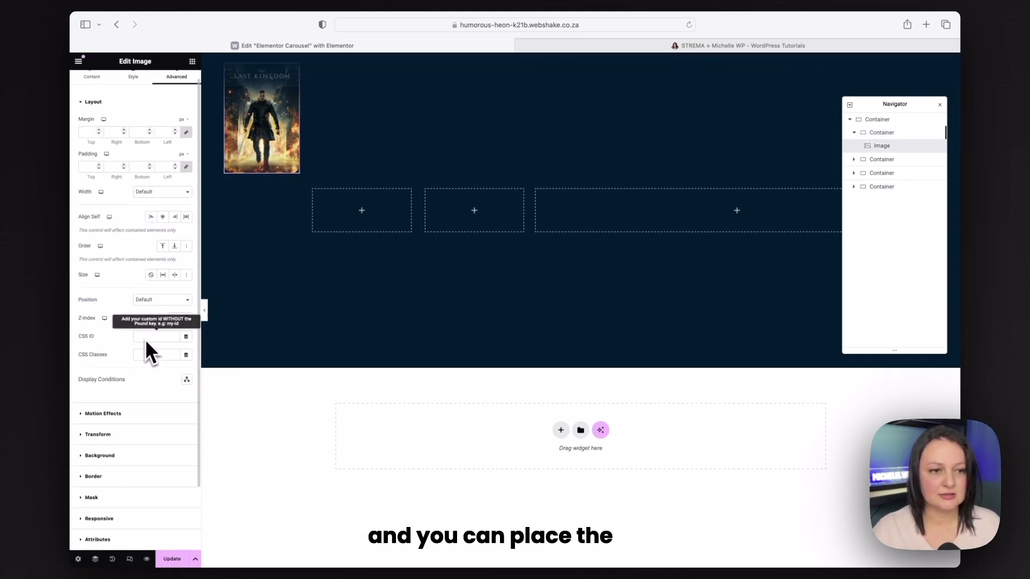
click(147, 354)
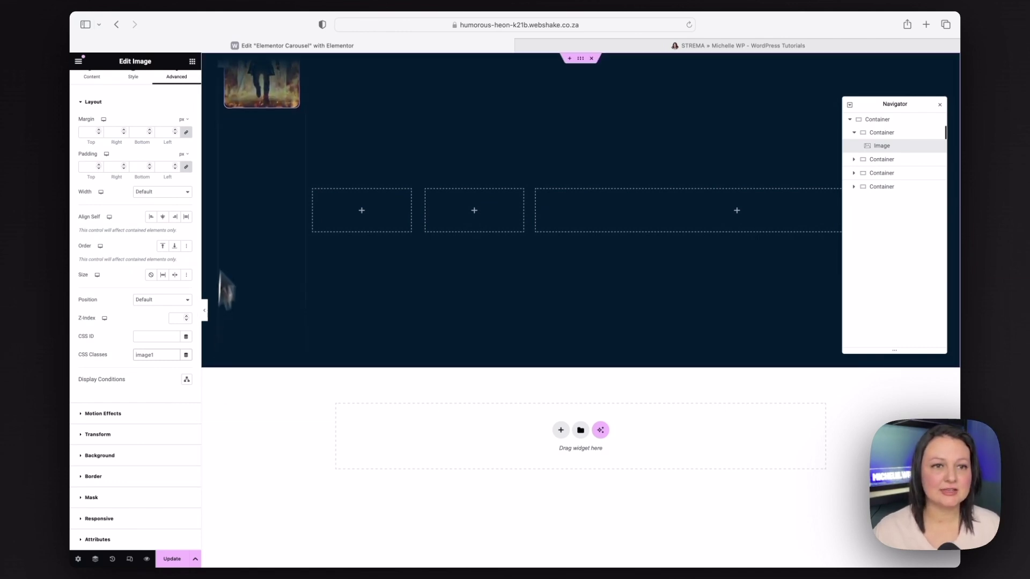
Step: Copy the first poster and paste three more into the first column for four looping posters
right_click(261, 91)
click(301, 131)
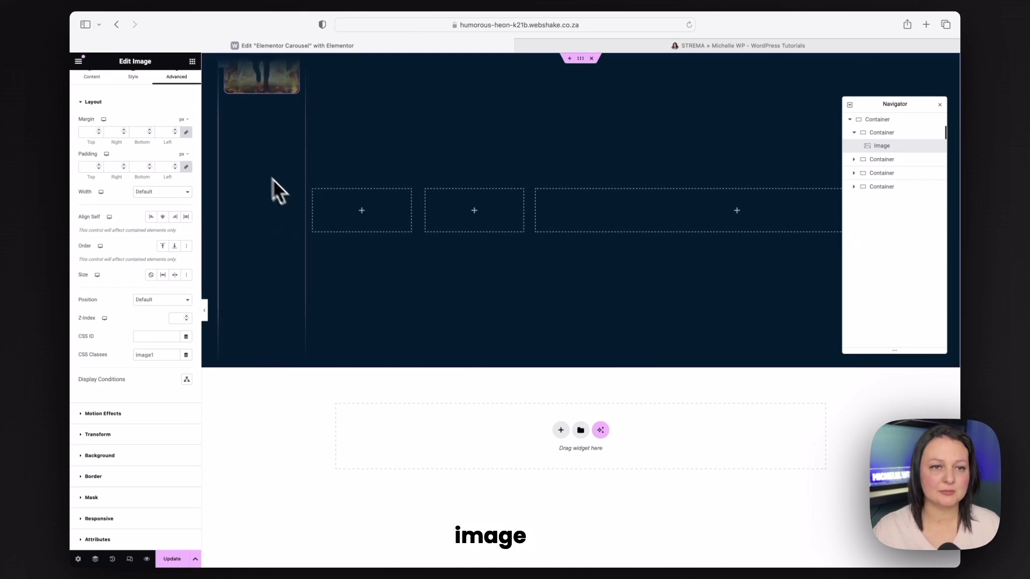
right_click(266, 137)
click(281, 213)
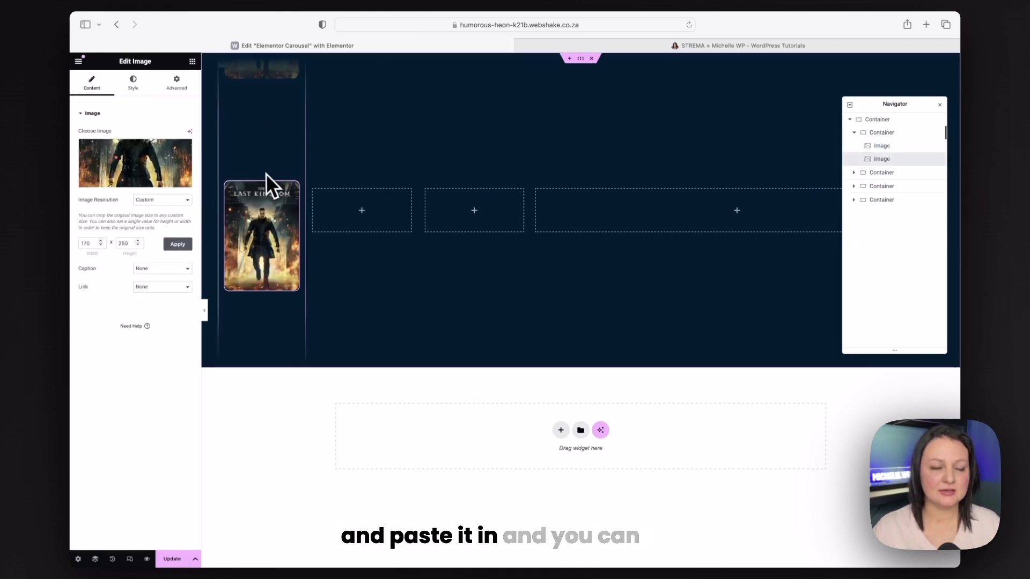
right_click(275, 210)
click(290, 265)
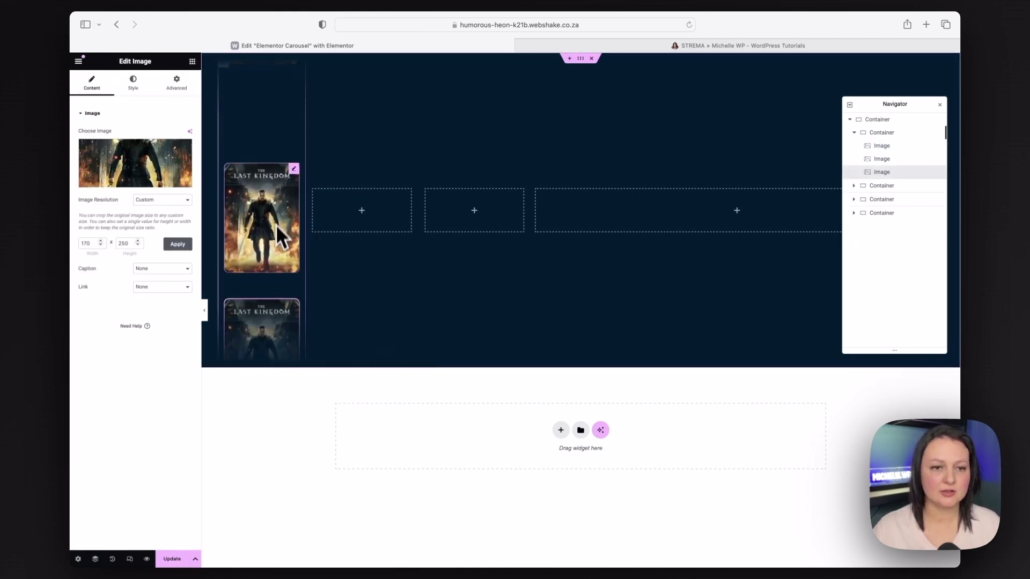
right_click(271, 215)
click(290, 275)
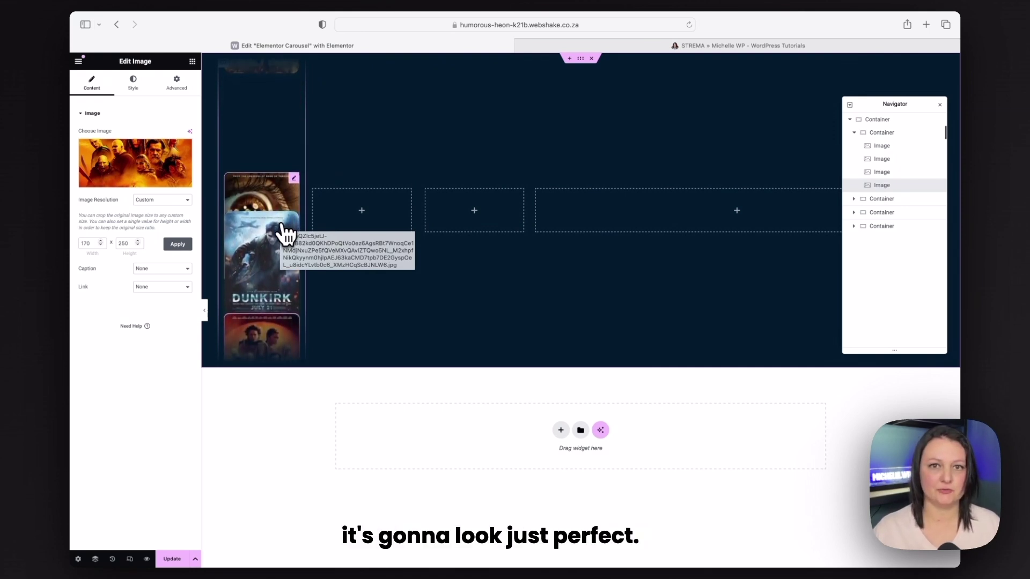
click(694, 47)
Step: Copy the Step 2 code block from the lifeonablock.com tutorial and go back to Elementor
click(834, 197)
scroll(775, 260, down, 1)
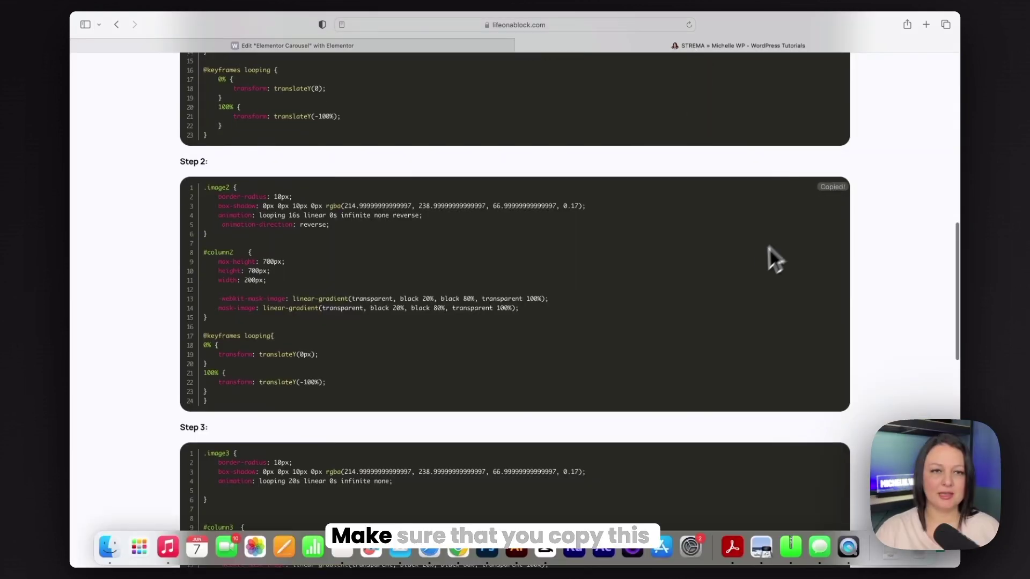
click(441, 47)
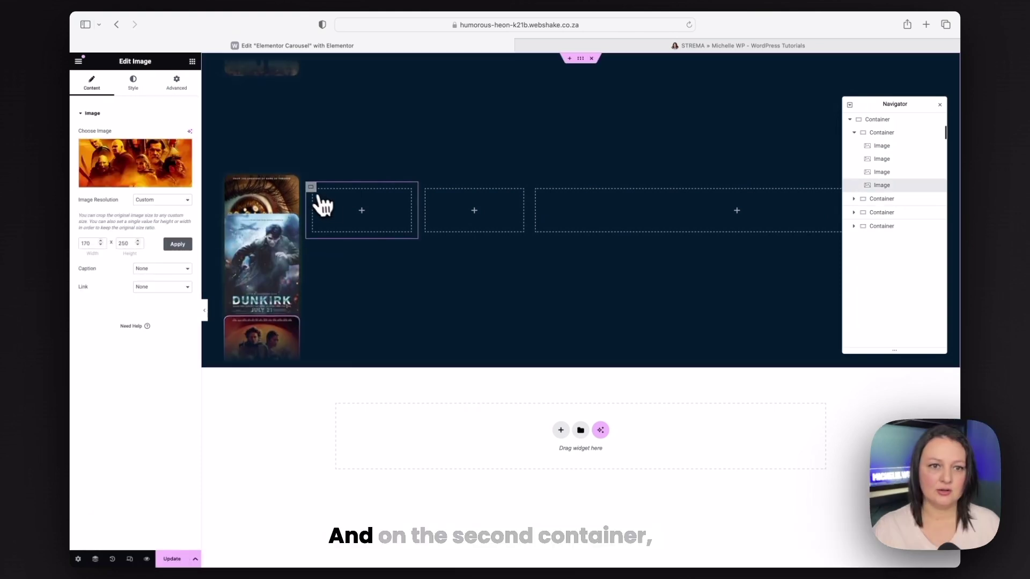
Step: Paste the Step 2 looping CSS into the second container's Custom CSS
click(313, 201)
click(176, 83)
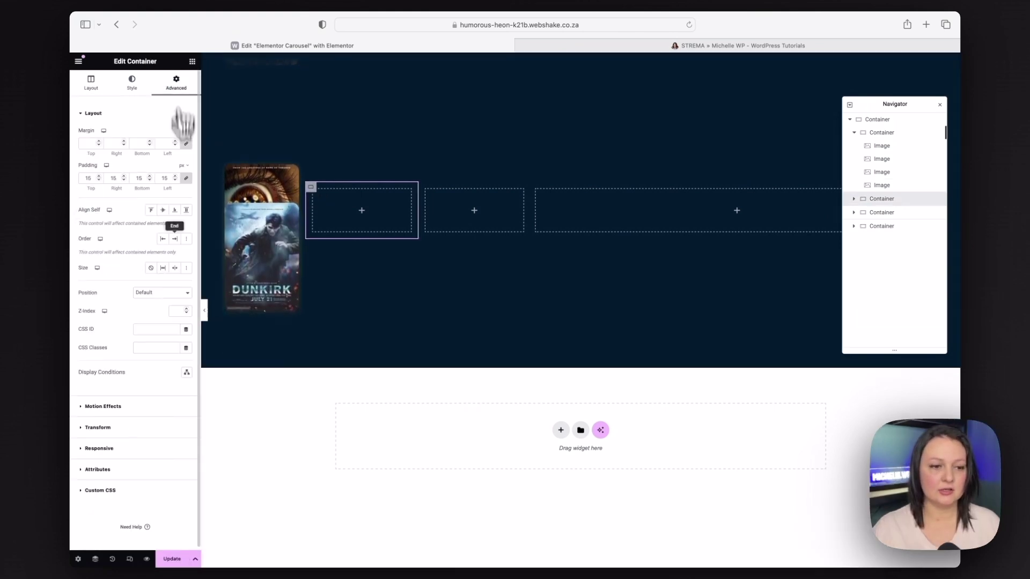
click(123, 489)
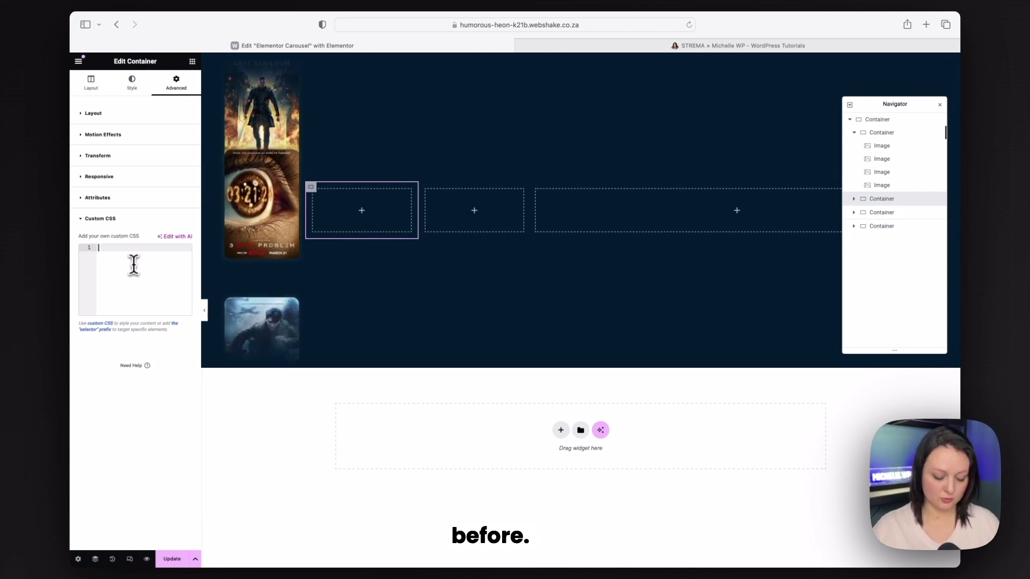
key(super+v)
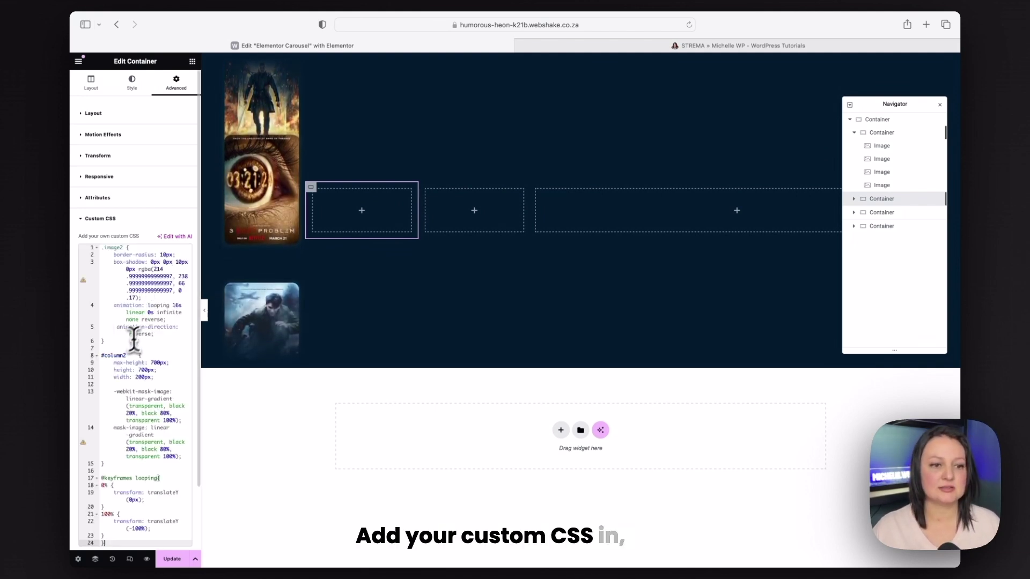
Step: Set the second container's CSS ID to column2
drag(127, 355, 103, 356)
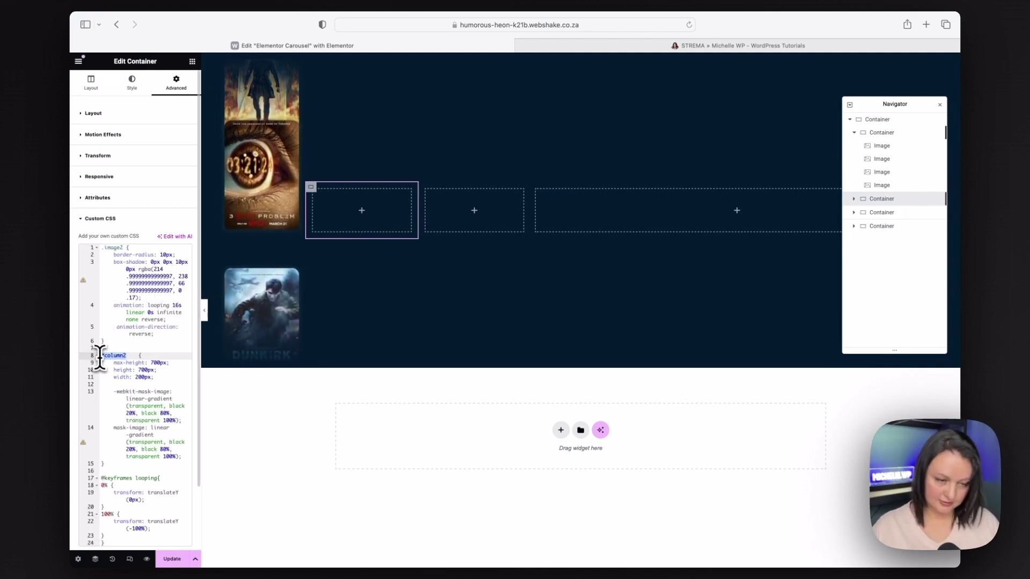
click(102, 114)
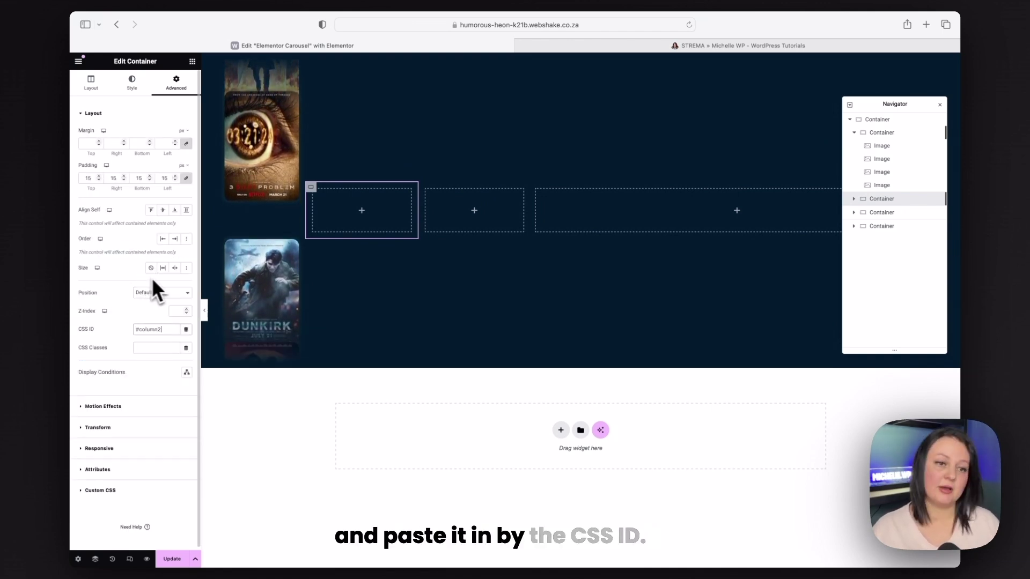
click(155, 329)
key(super+v)
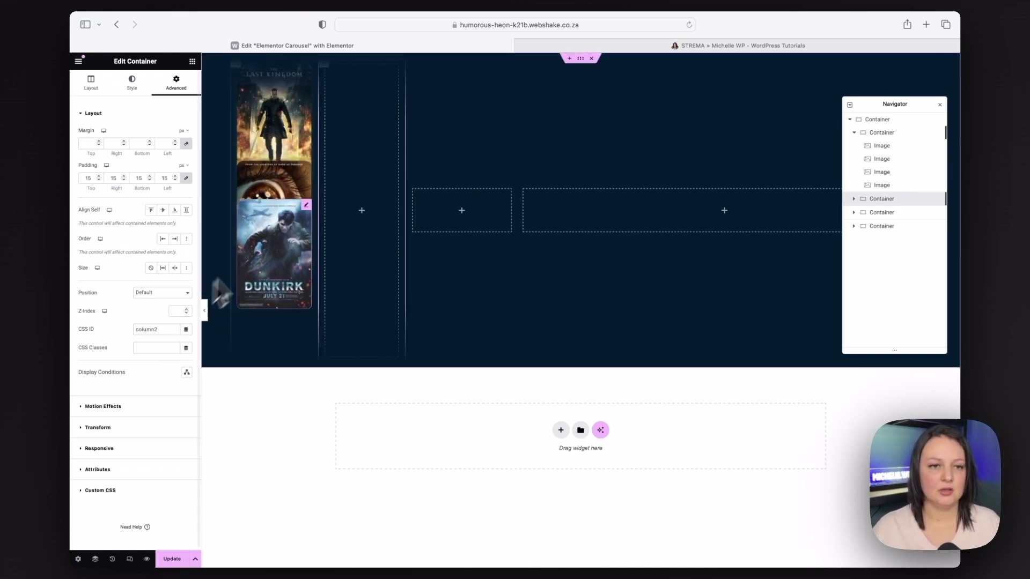
Step: Paste a copy of the 3 Body Problem poster into the second column with CSS class image2
right_click(278, 225)
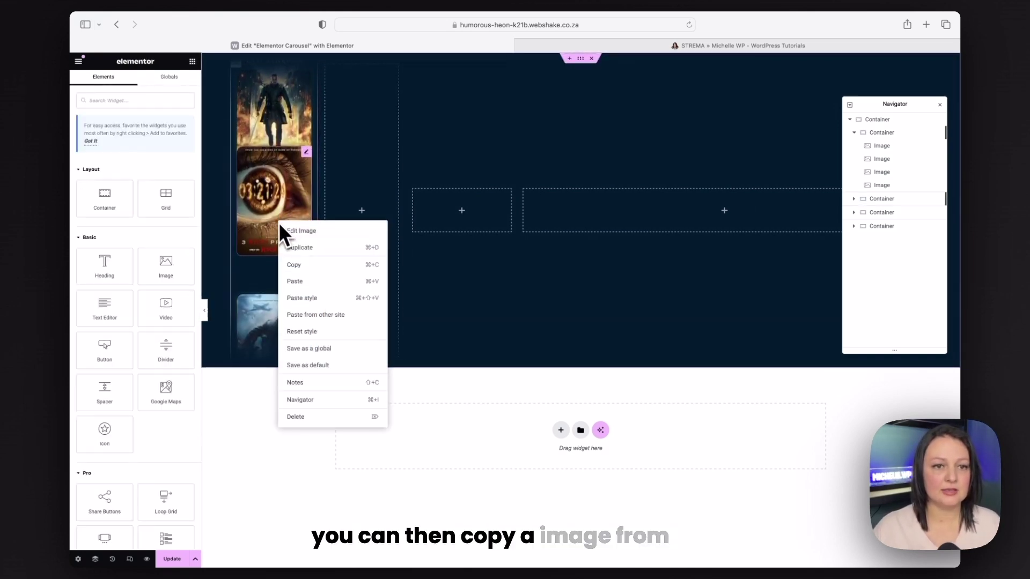
click(290, 264)
right_click(355, 177)
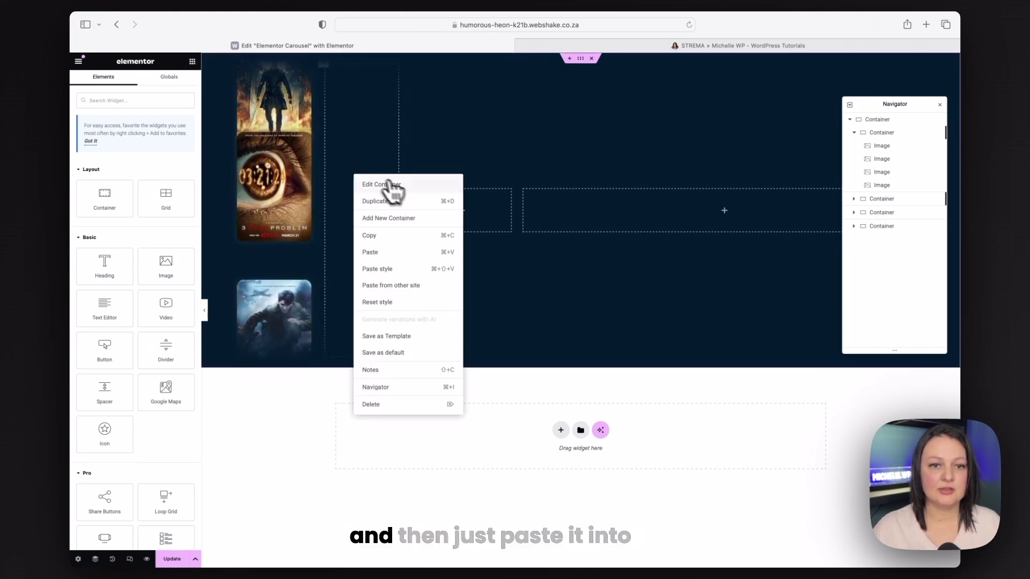
click(391, 261)
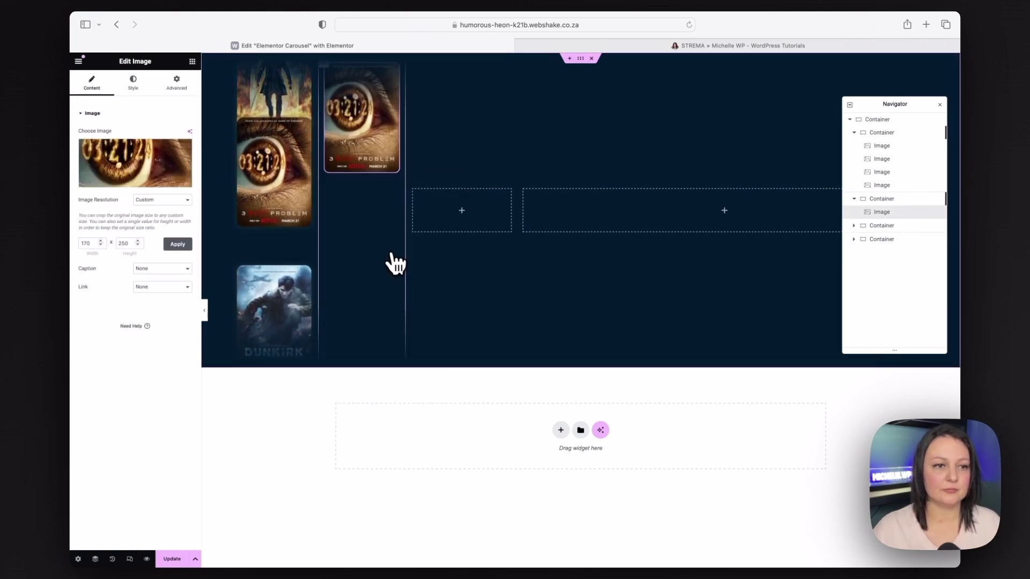
click(176, 85)
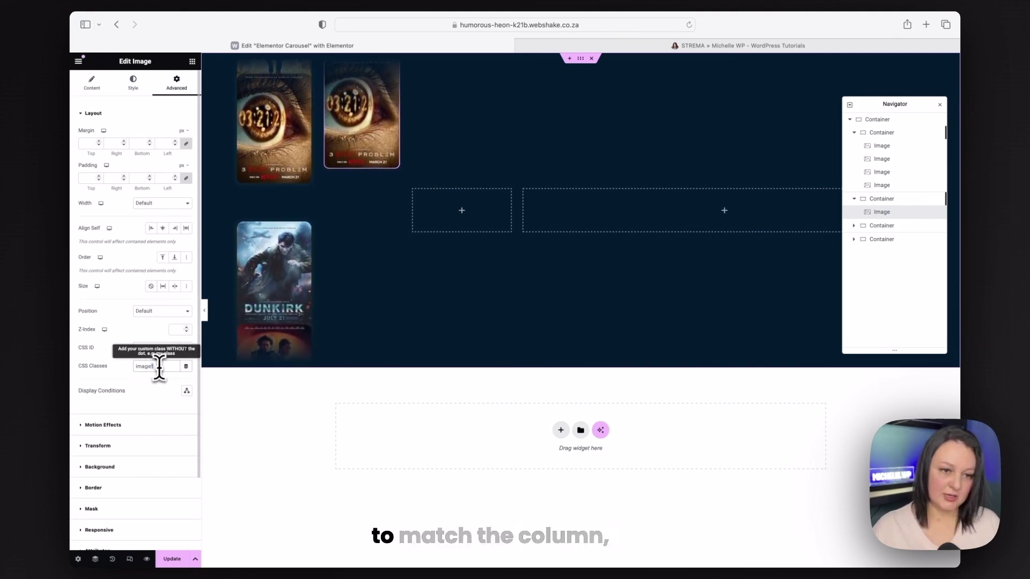
text(2)
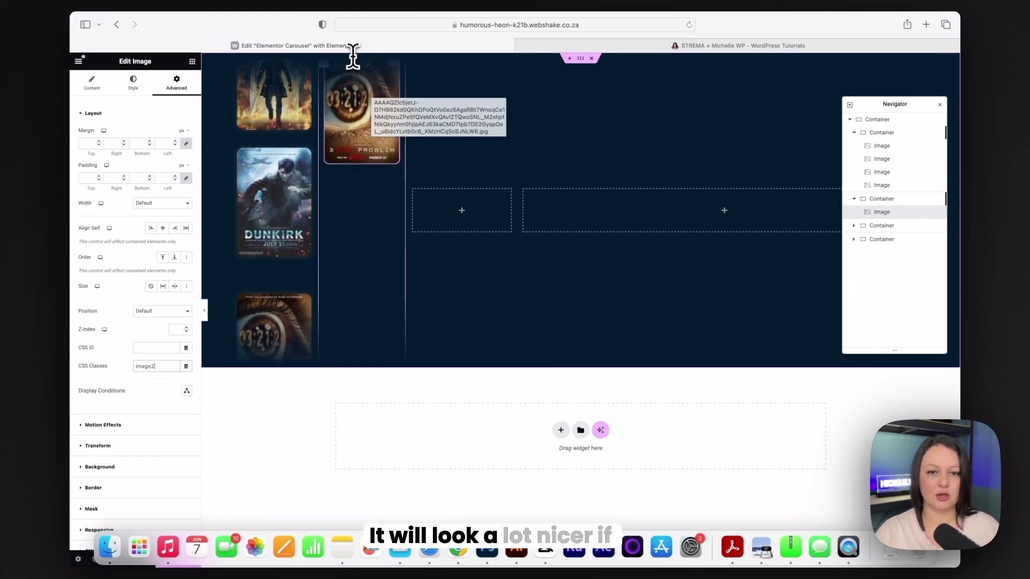
Step: Set the outer hero container's top padding to 90 px
click(584, 60)
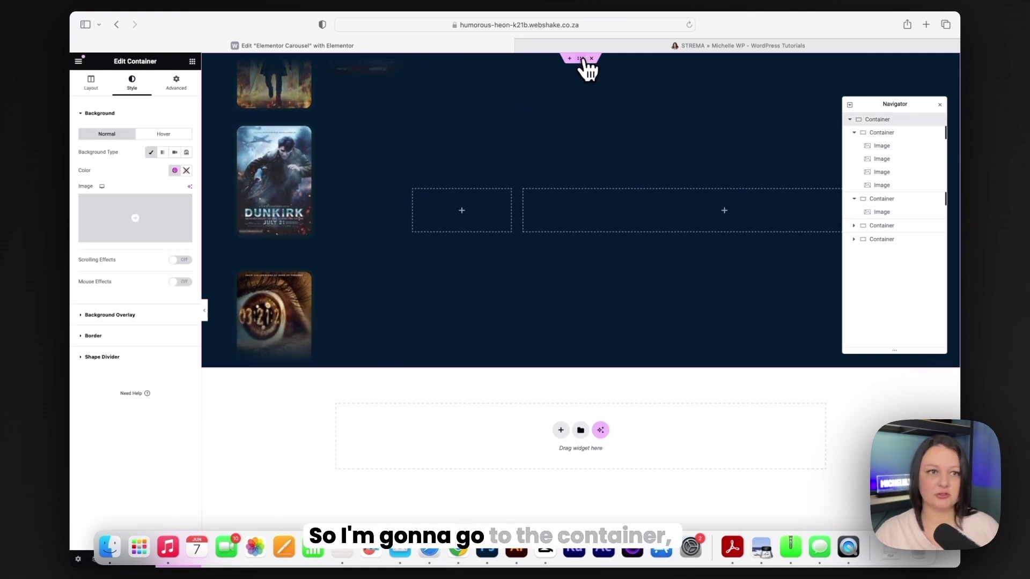
click(176, 82)
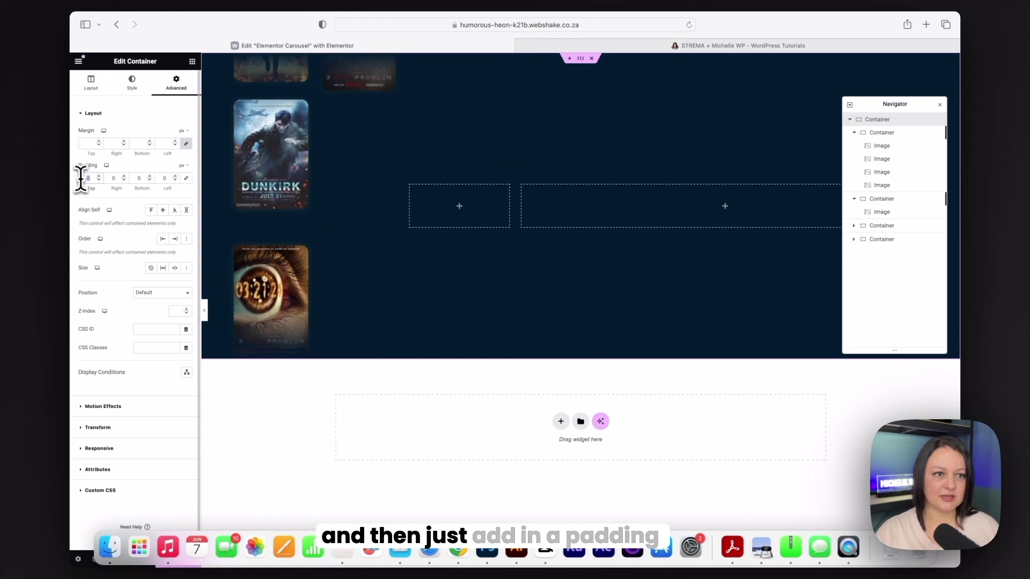
text(90)
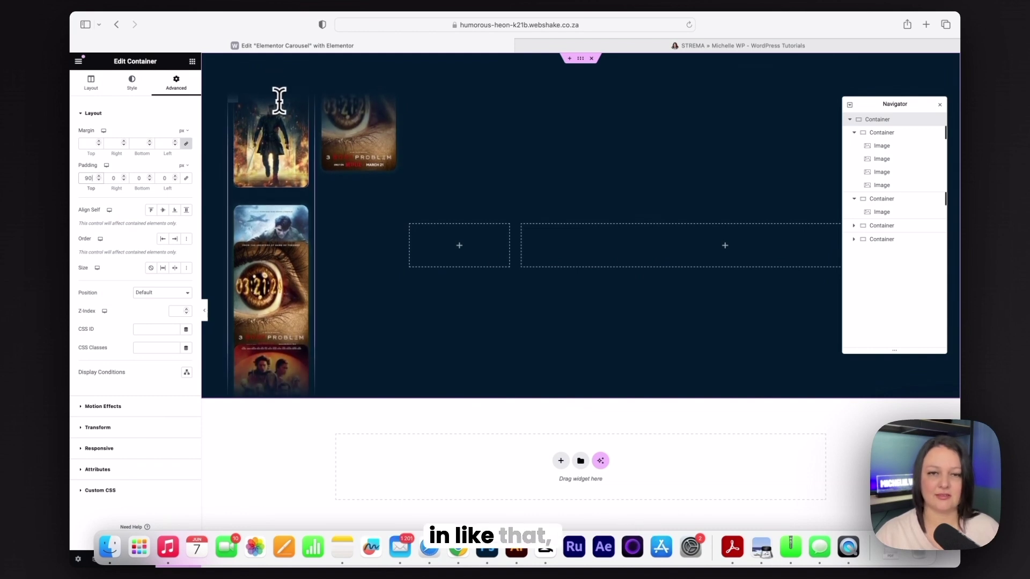
Step: Copy the 3 Body Problem poster and paste three copies so the second column has four images
right_click(352, 134)
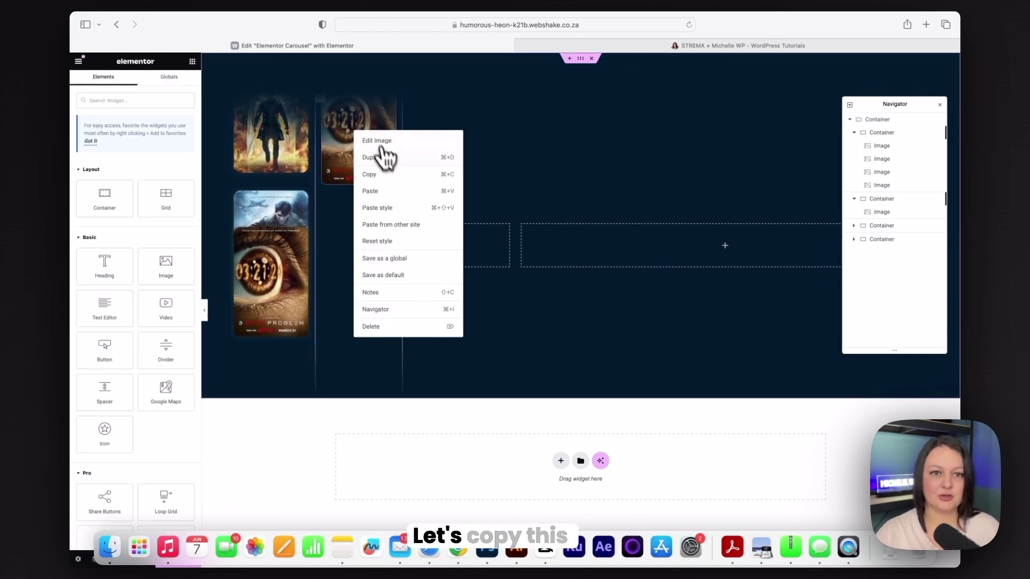
click(384, 176)
right_click(369, 180)
click(385, 237)
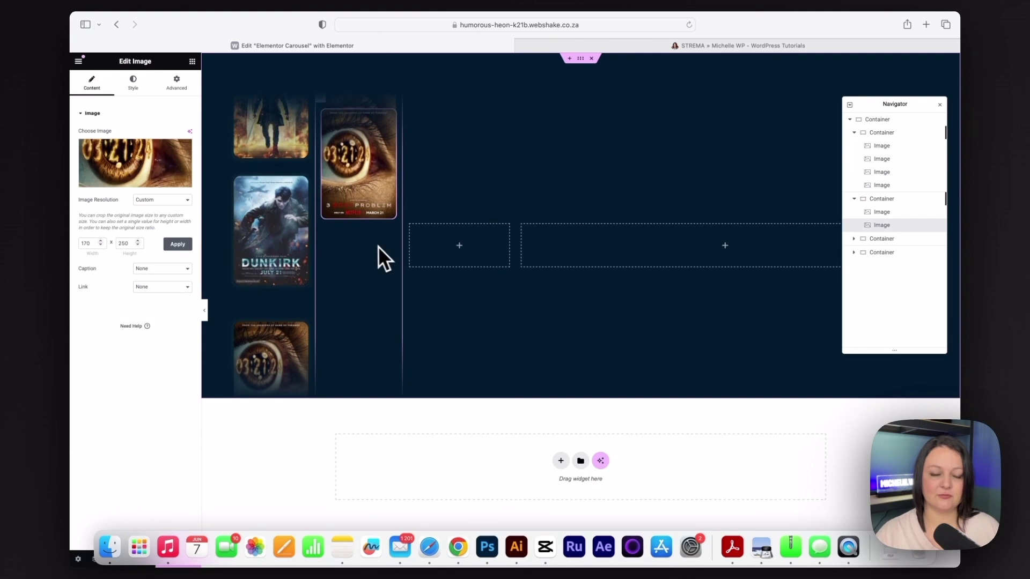
right_click(366, 189)
click(382, 245)
right_click(355, 242)
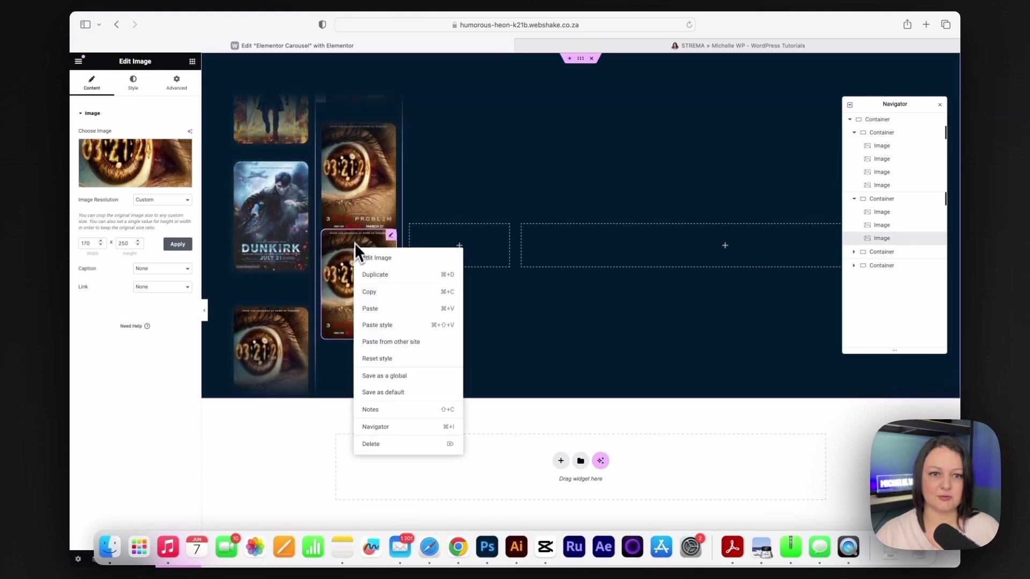
click(410, 304)
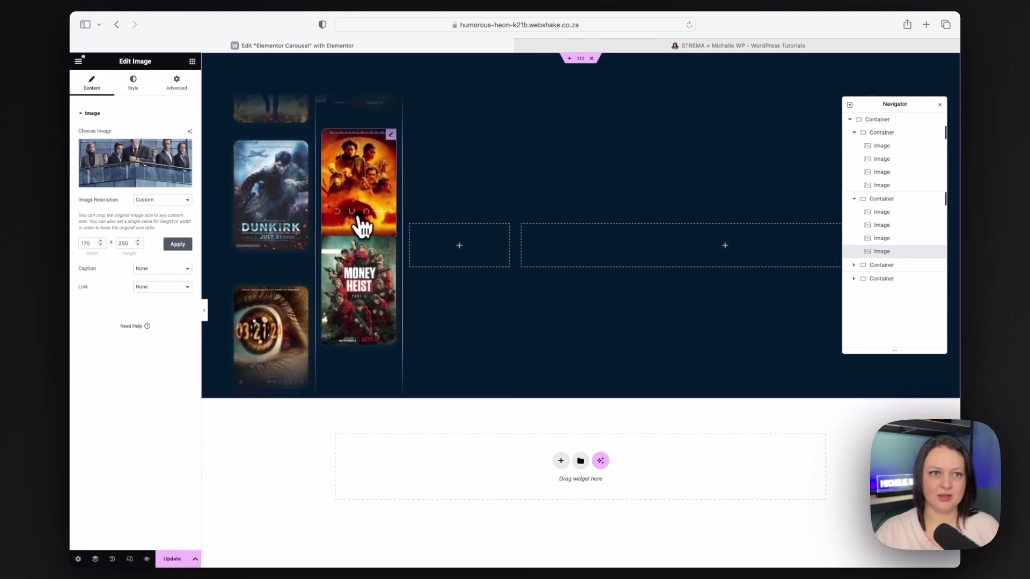
click(236, 104)
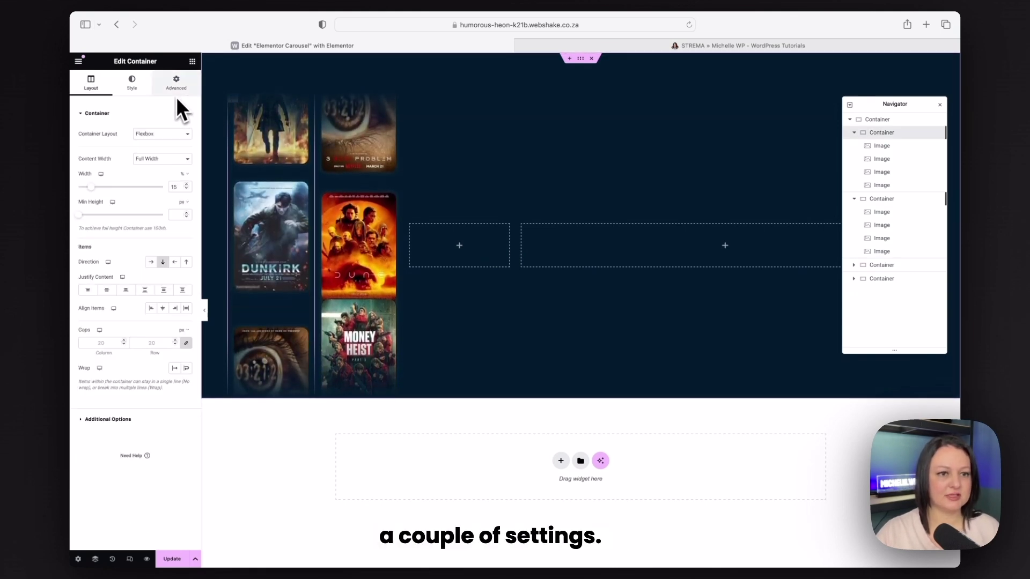
Step: Give the first poster column an 800 px minimum height and Hidden overflow
click(177, 215)
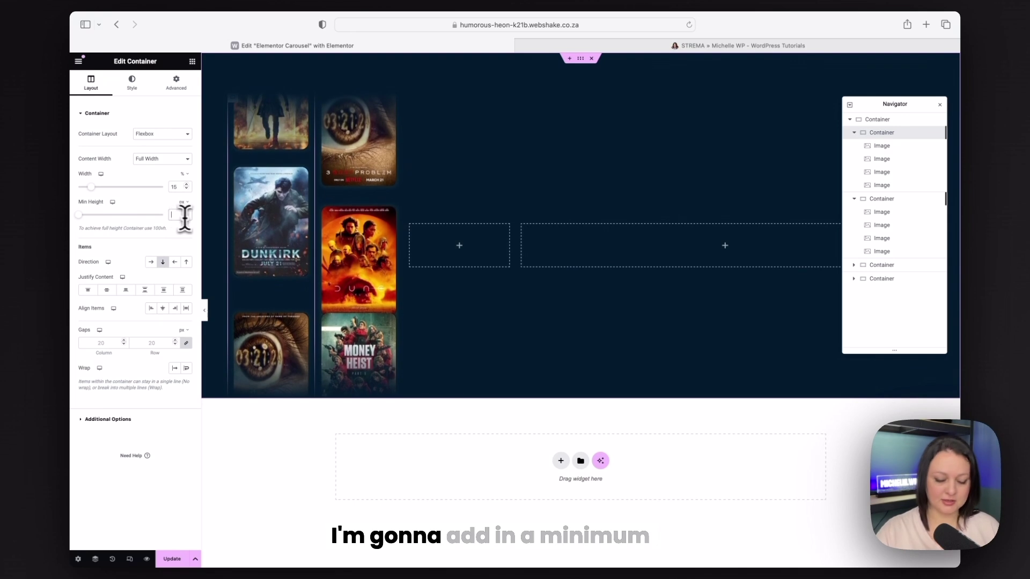
text(800)
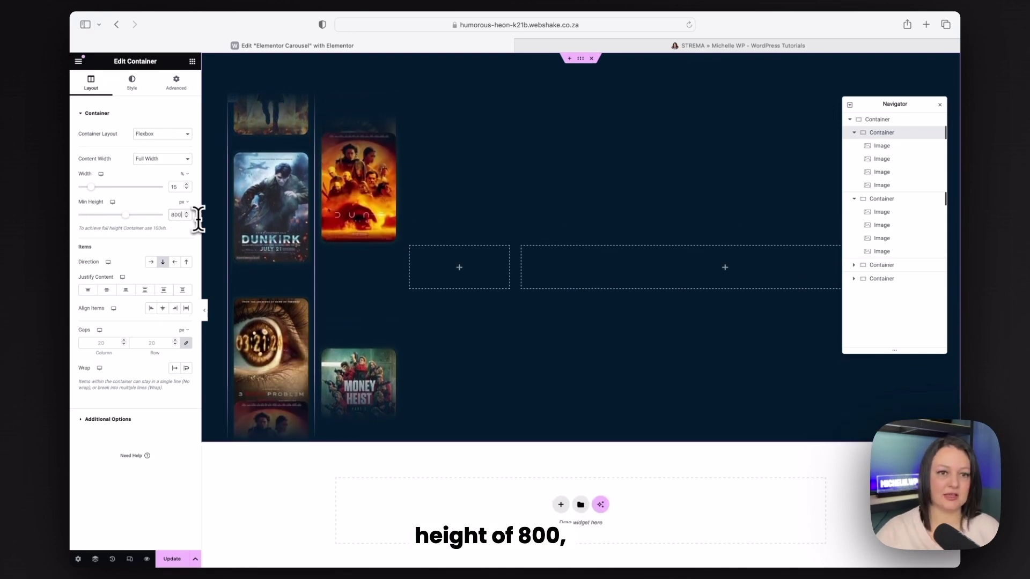
click(134, 419)
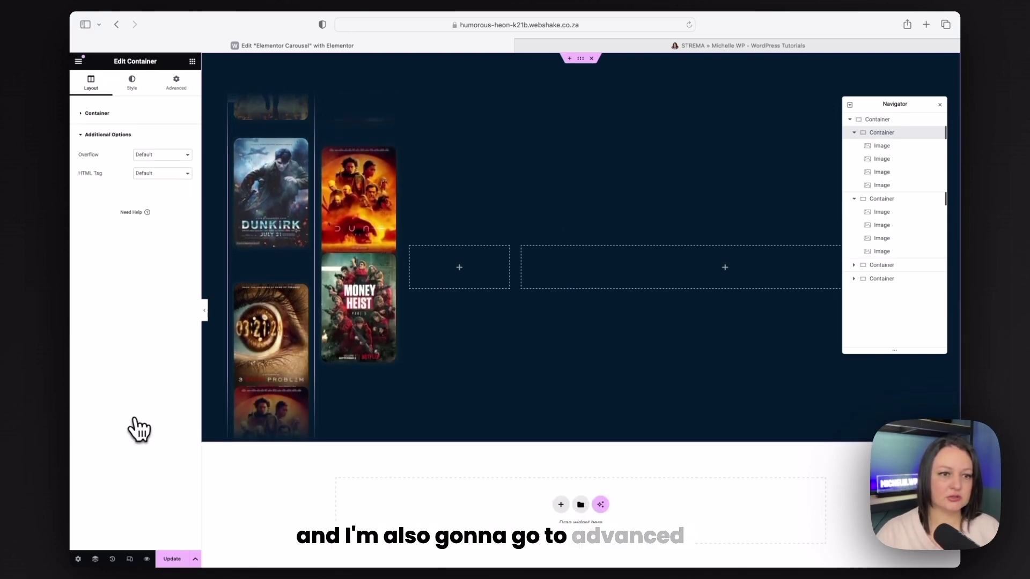
click(163, 157)
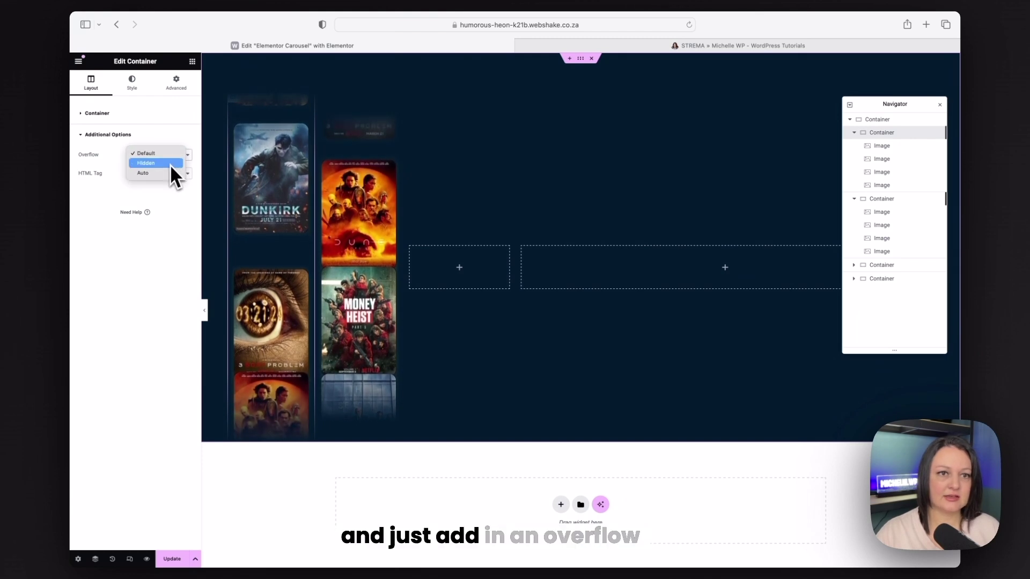
click(170, 163)
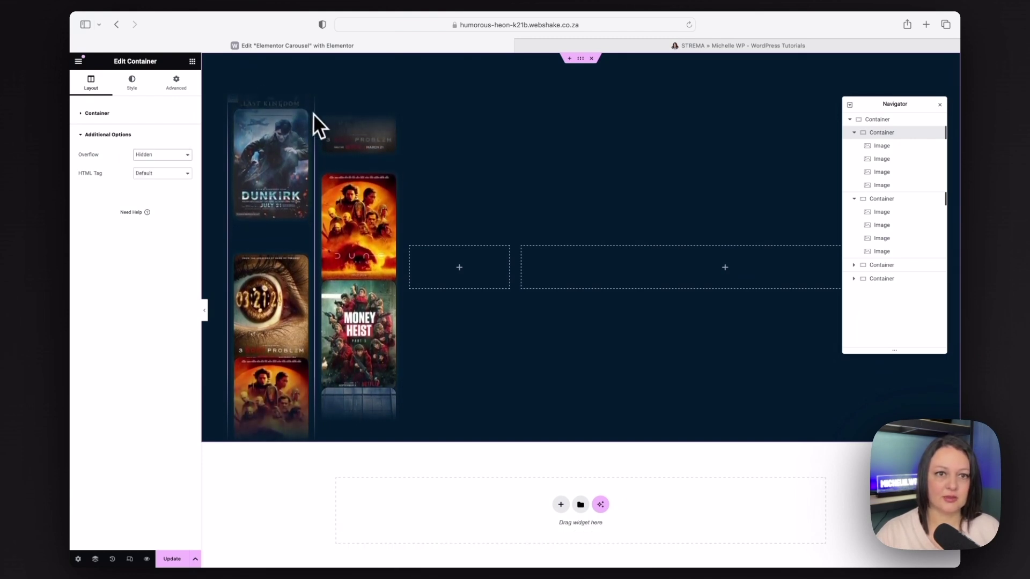
Step: Give the second poster column an 800 px minimum height and Hidden overflow
click(881, 198)
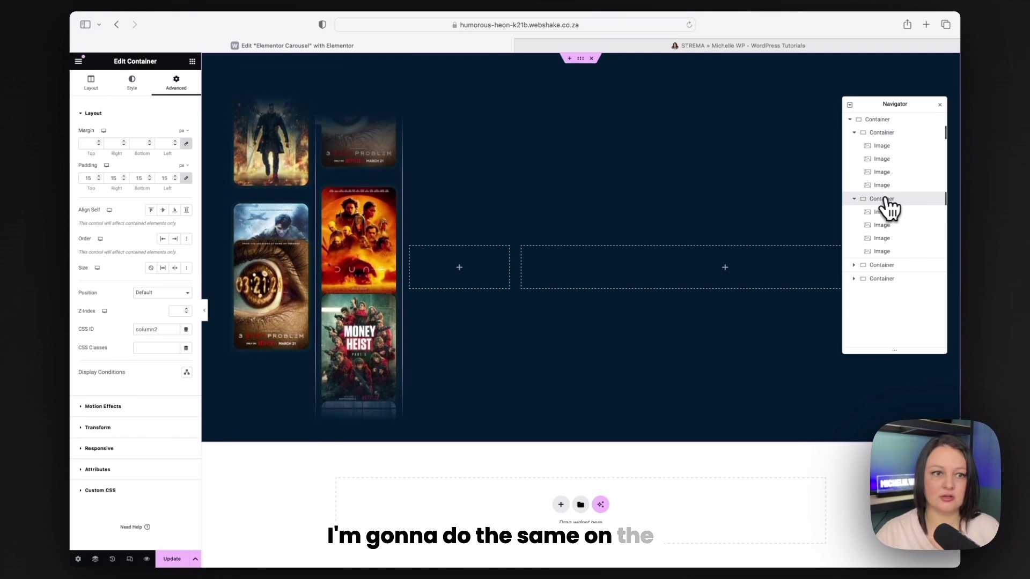
click(92, 86)
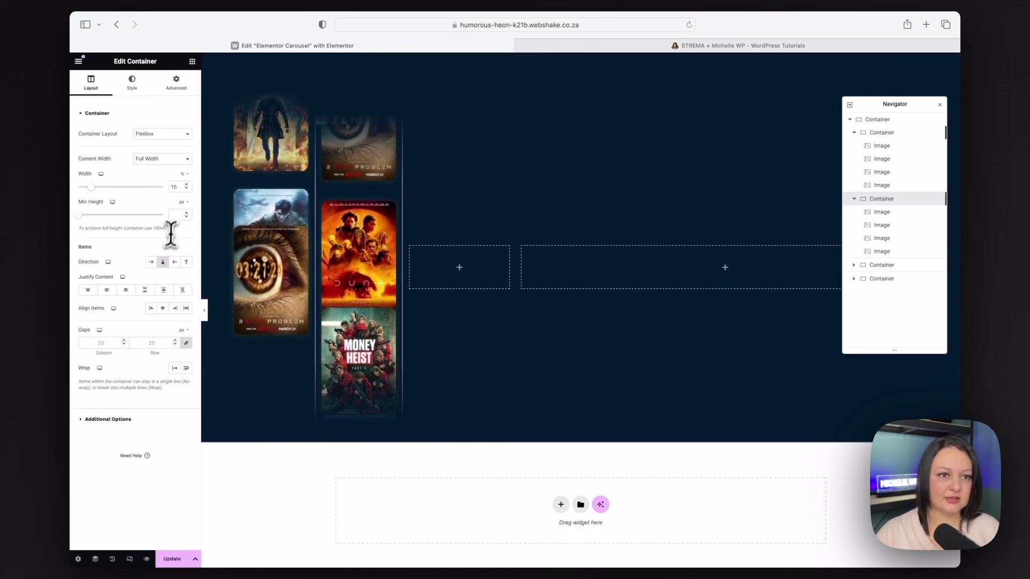
click(176, 215)
text(800)
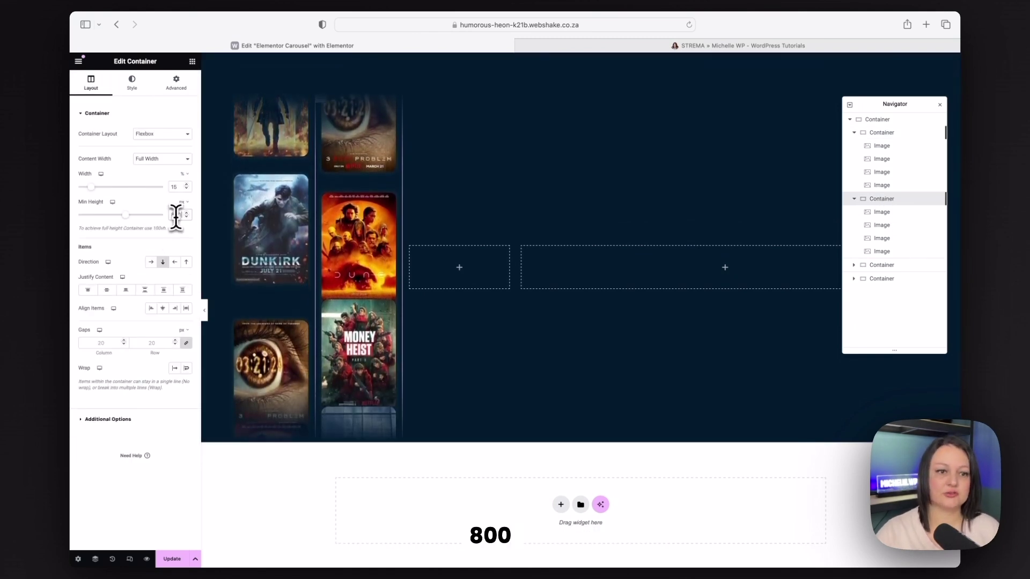
click(126, 419)
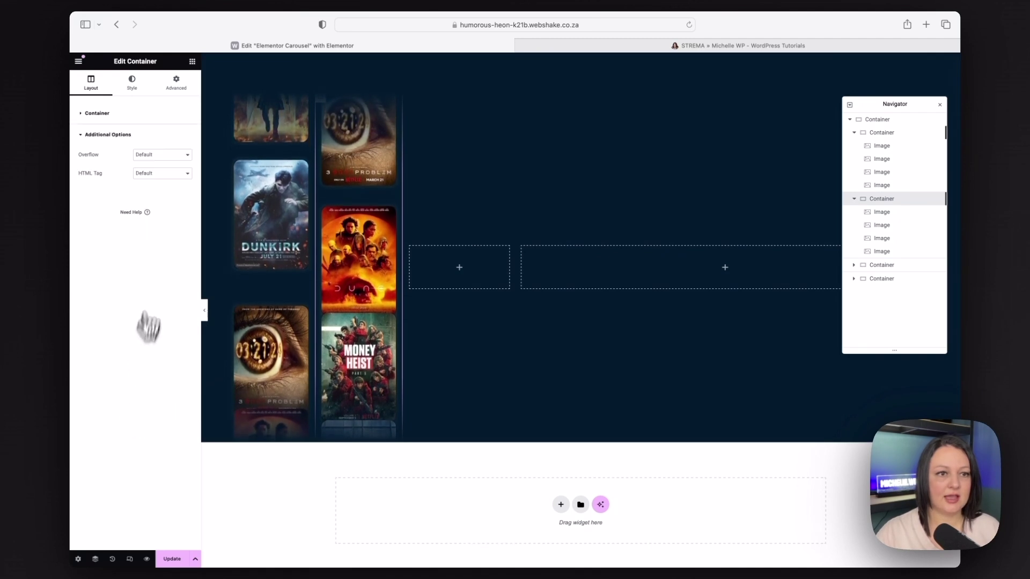
click(164, 156)
click(164, 162)
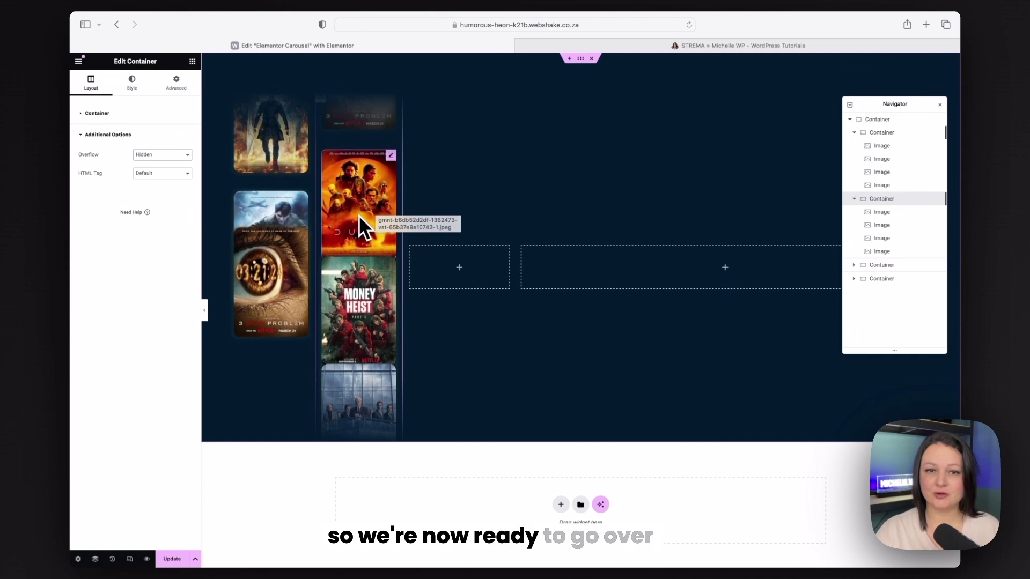
Step: Select the empty third column and copy the Step 3 CSS from the tutorial page
click(410, 259)
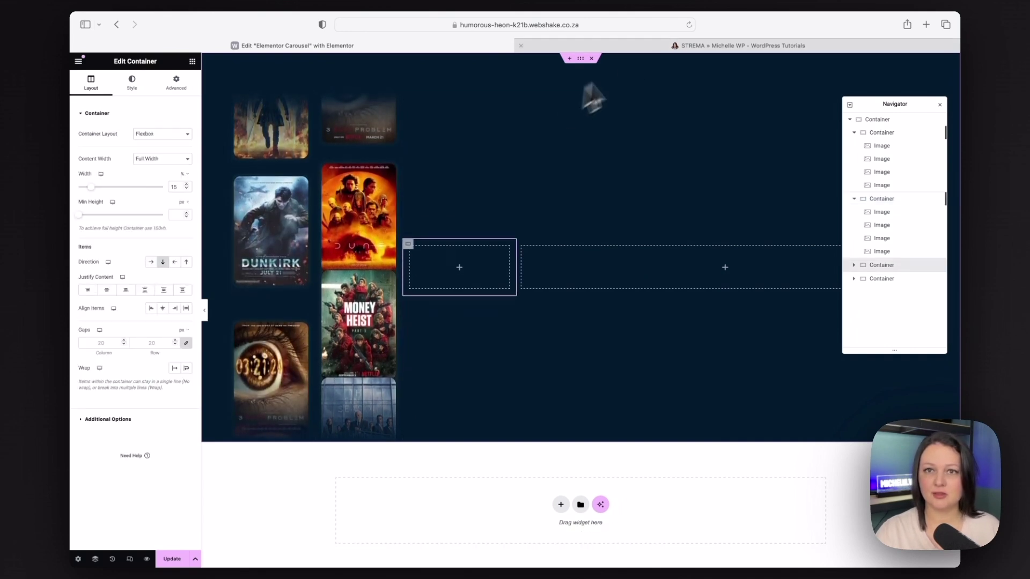
click(648, 46)
scroll(645, 215, down, 5)
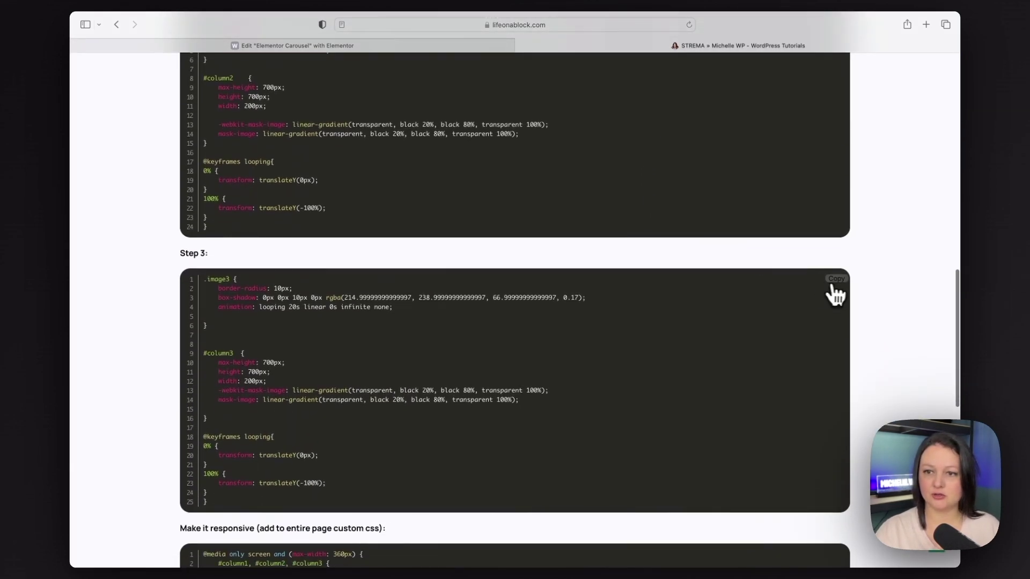
click(835, 294)
click(421, 47)
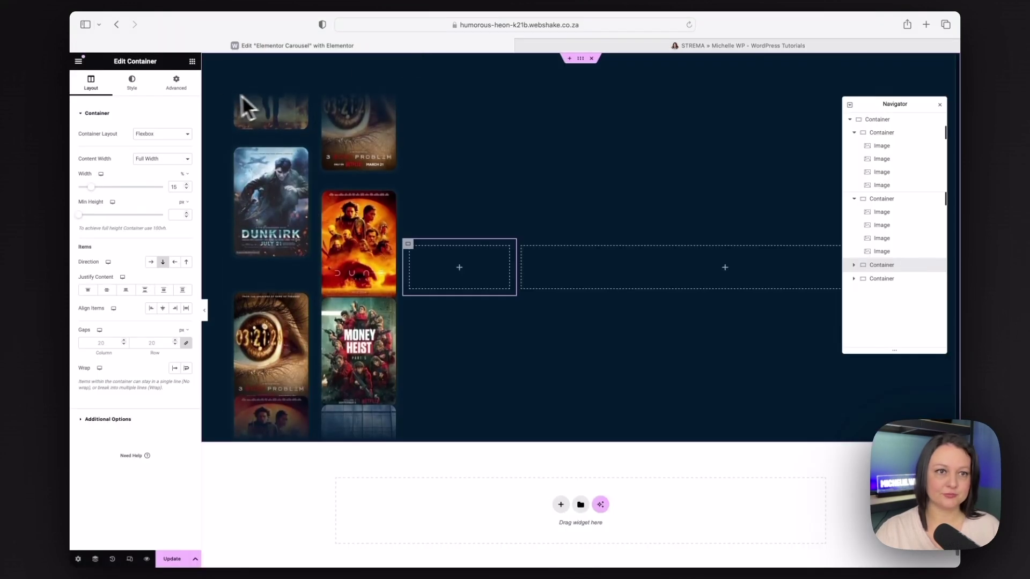
click(176, 83)
Step: Paste the Step 3 CSS into the third container and paste a copy of the Dune poster into it
click(134, 488)
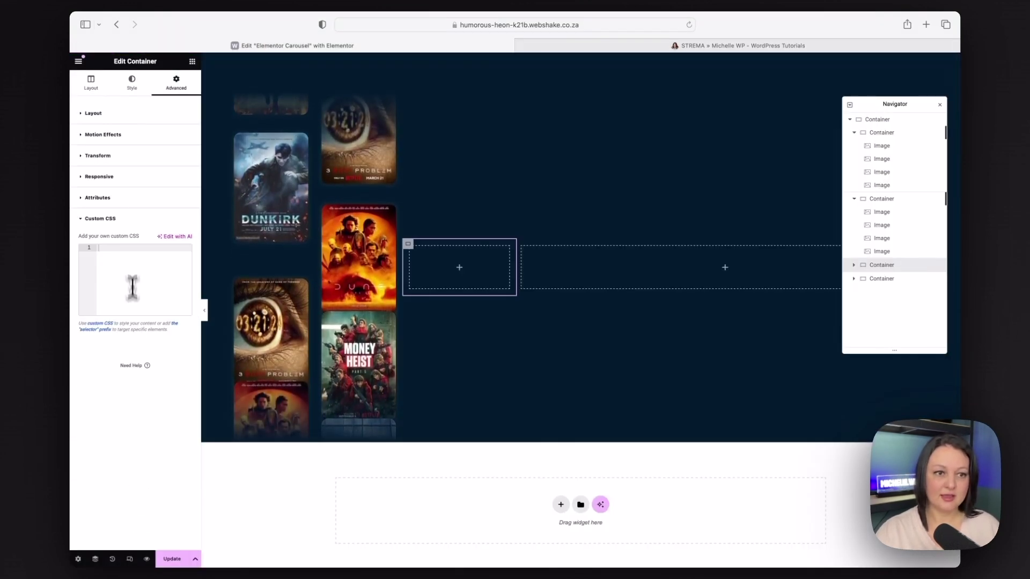
key(super+v)
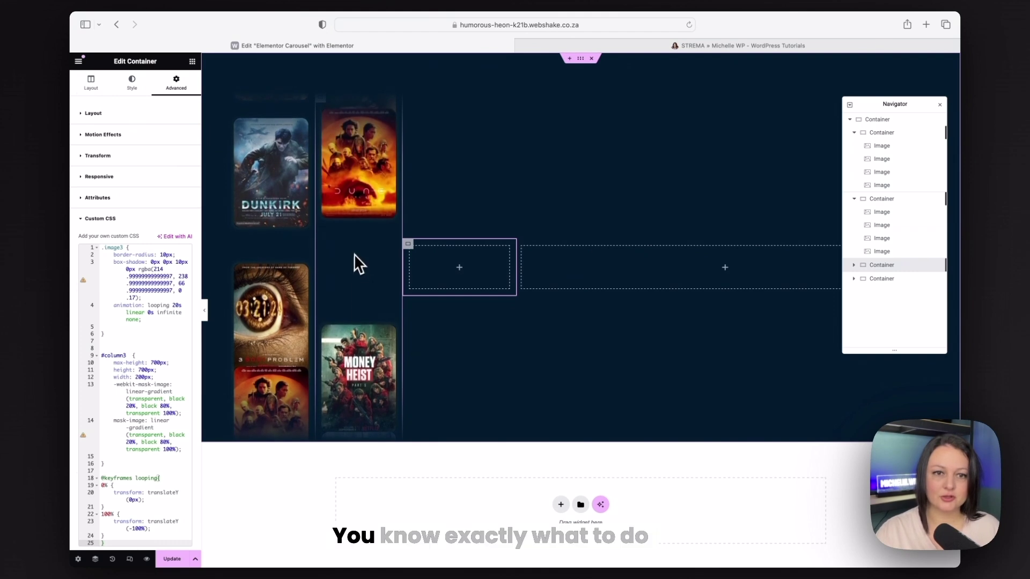
right_click(355, 254)
right_click(344, 191)
click(388, 224)
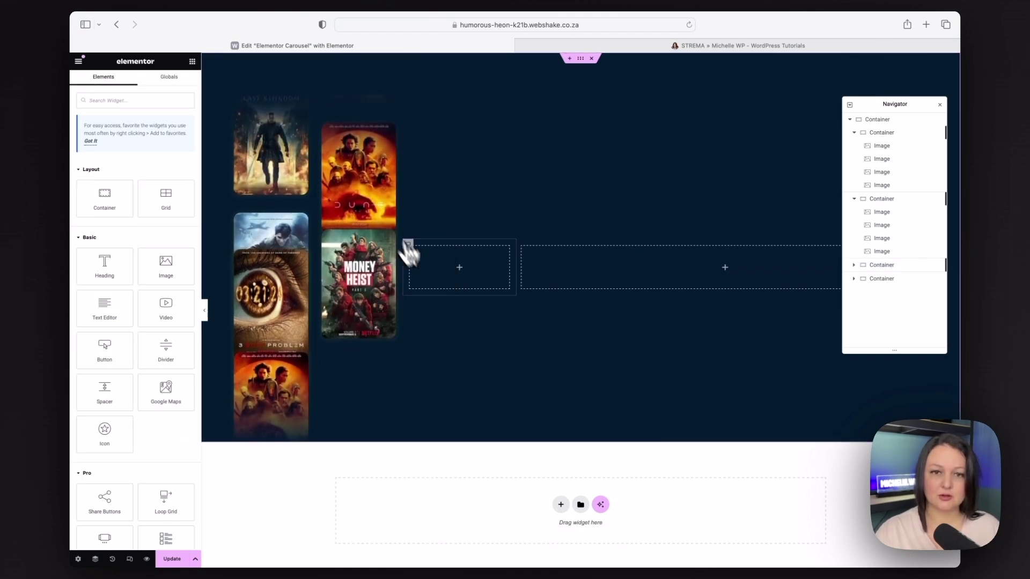
right_click(448, 275)
click(472, 347)
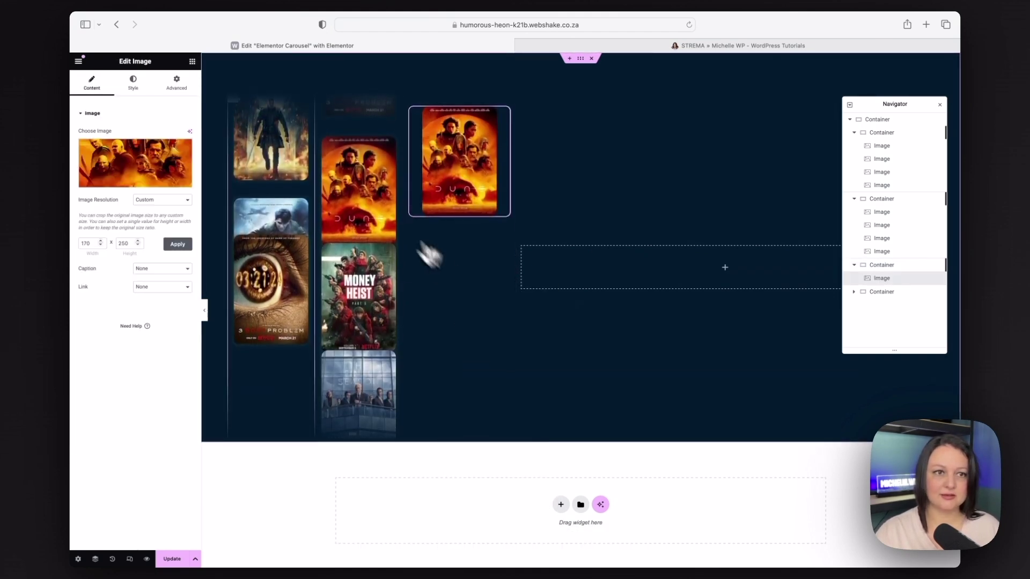
Step: Change the Dune poster's CSS class to image3
click(177, 85)
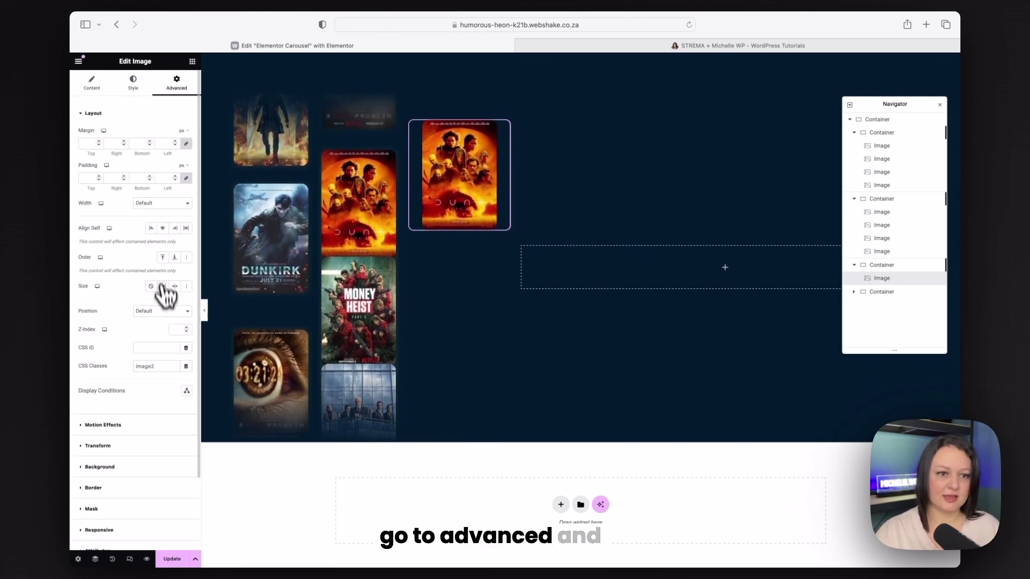
click(156, 367)
key(BackSpace)
text(3)
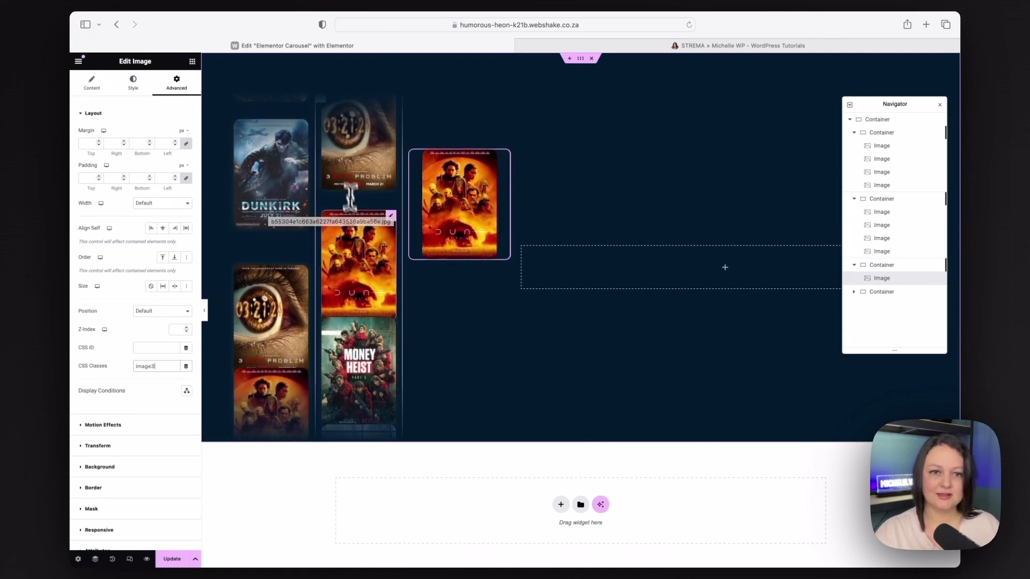
right_click(470, 169)
Step: Paste more Dune poster copies into the third column until it holds four posters
click(485, 217)
right_click(460, 244)
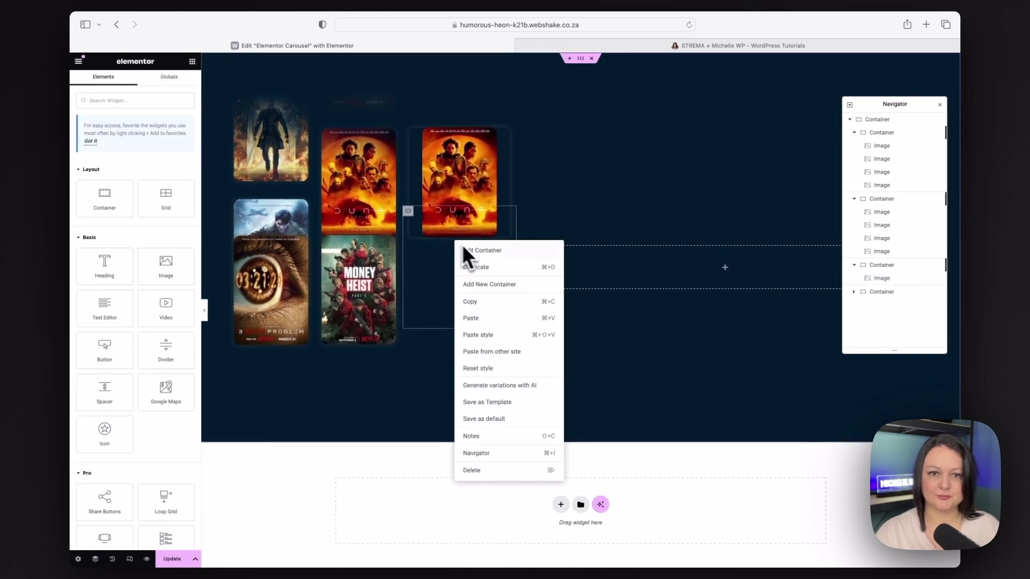
click(479, 319)
right_click(455, 307)
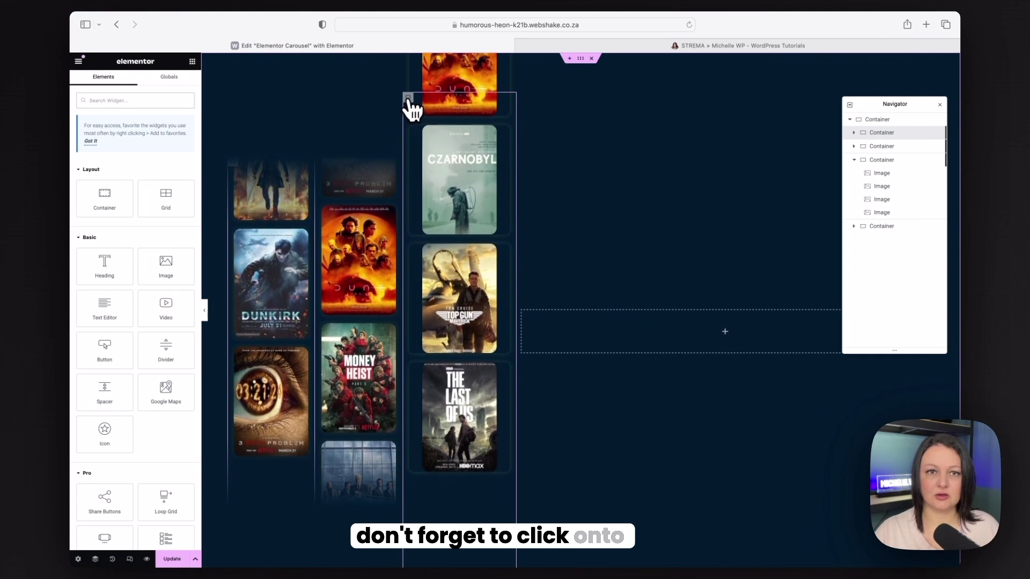
Step: Give the third column container a minimum height of 800 and set its overflow to Hidden
click(407, 98)
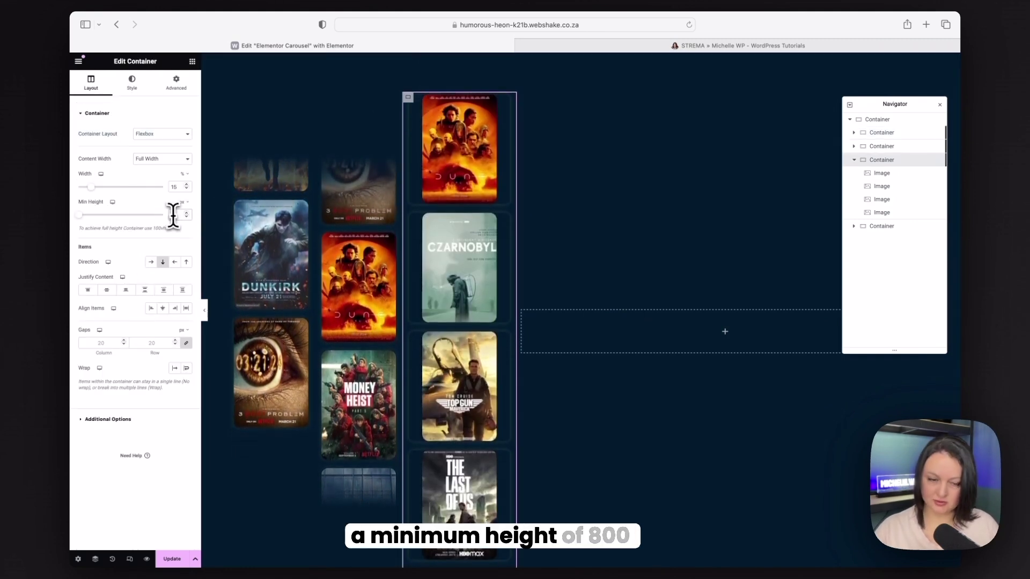
click(172, 215)
text(800)
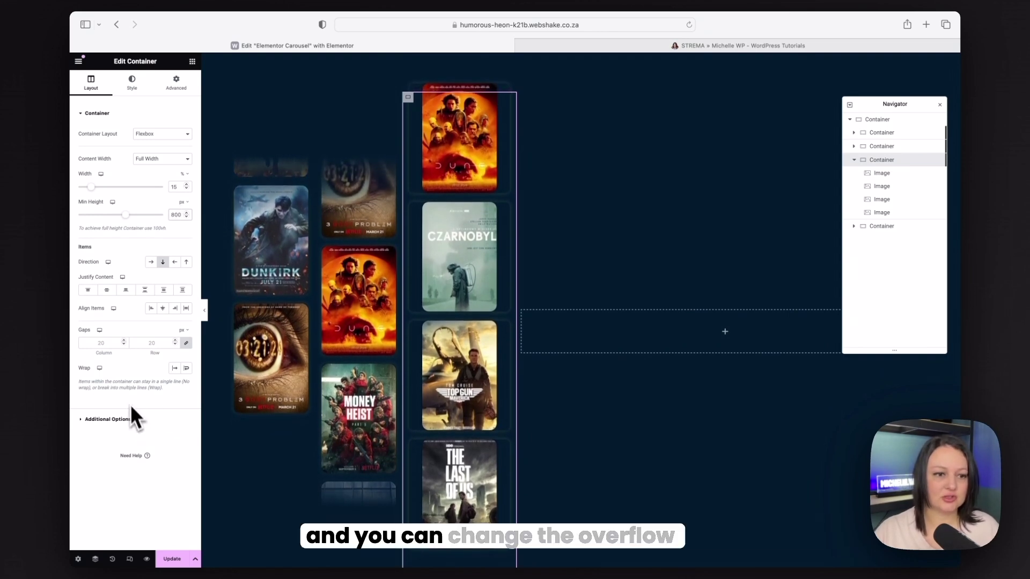
click(130, 419)
click(159, 155)
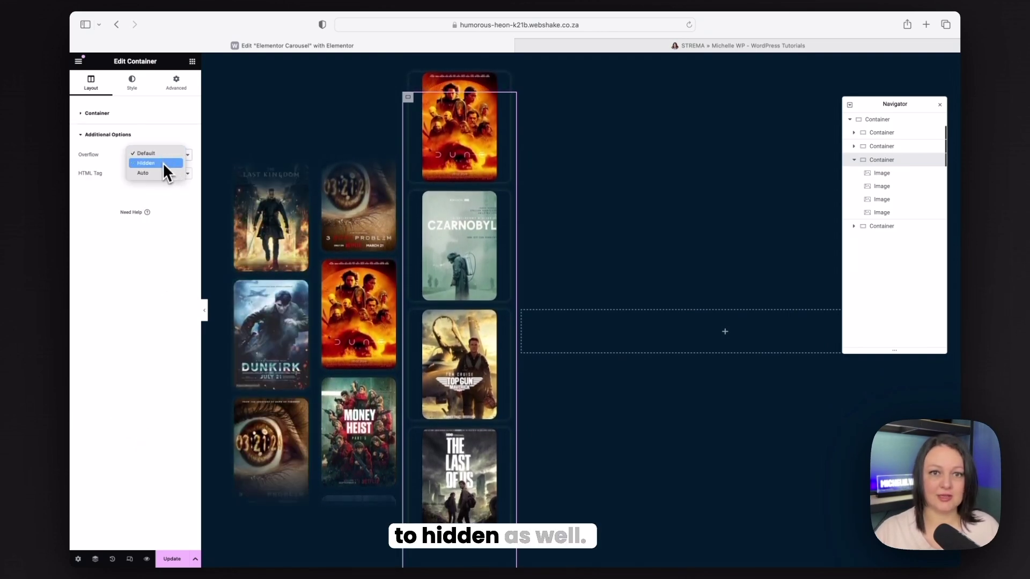
click(163, 163)
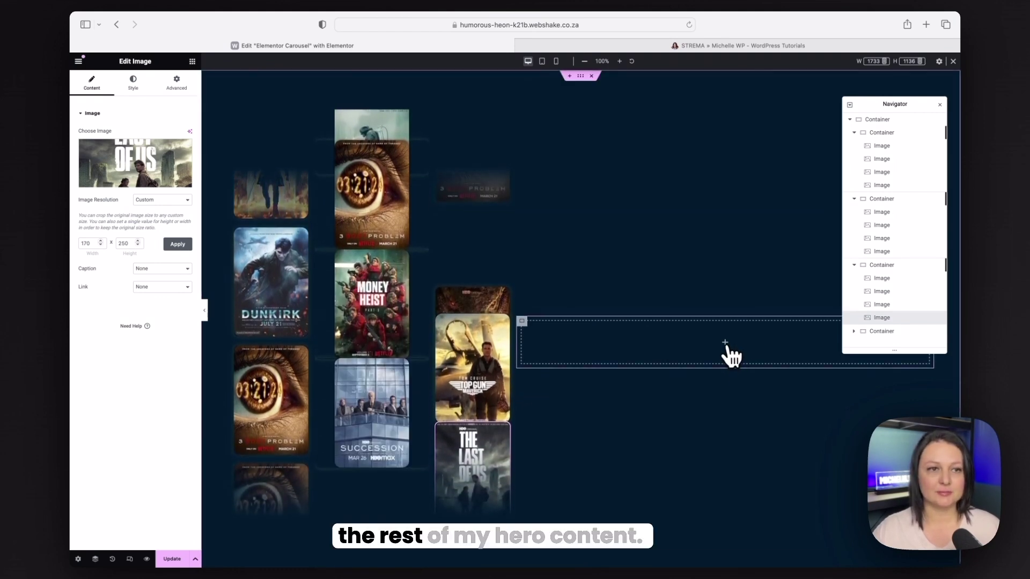
Step: Bring up the widget list while all three poster columns loop vertically
click(193, 62)
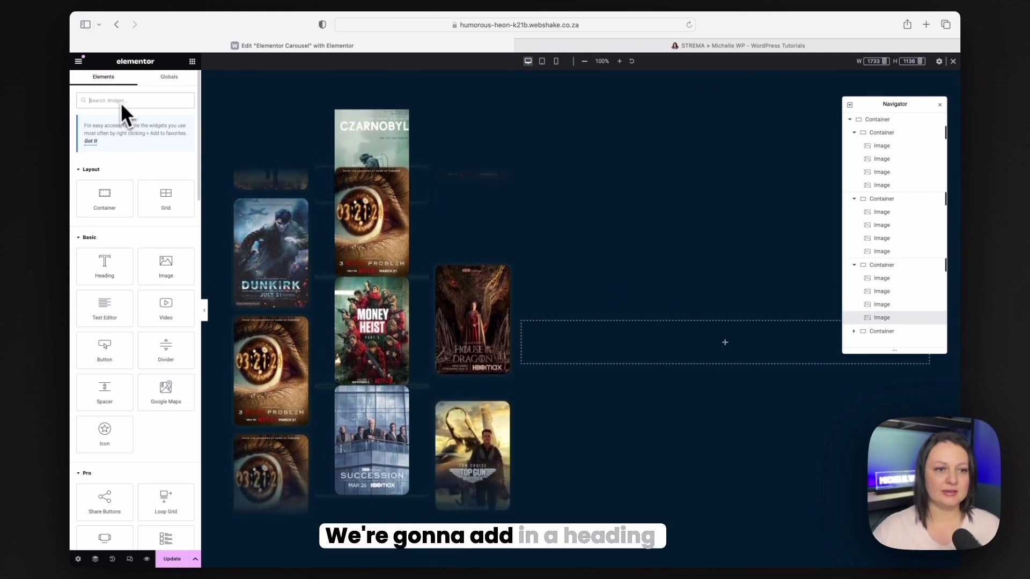
Step: Drop a Heading widget into the empty fourth column and set its typography size to 65
drag(108, 249, 736, 361)
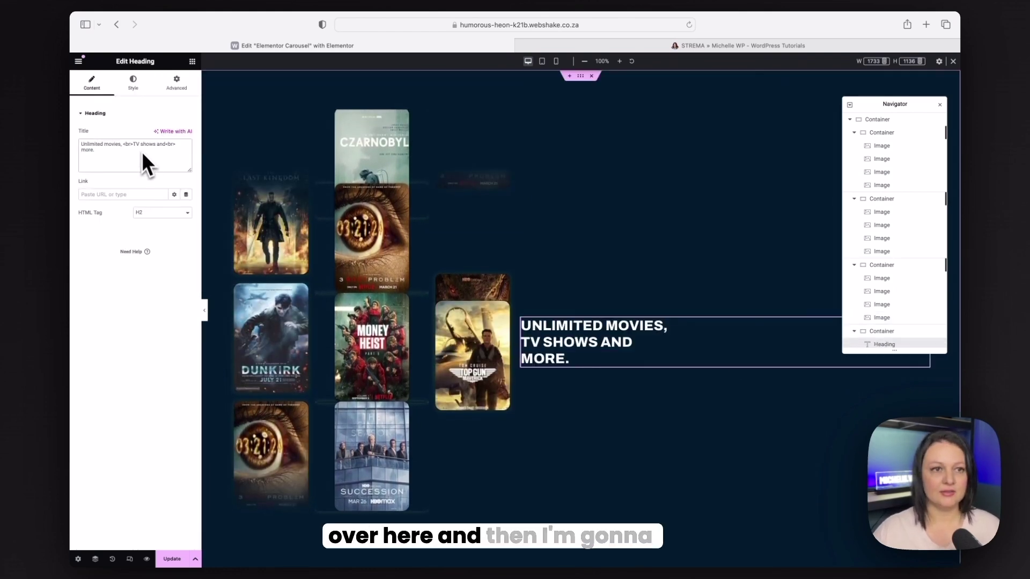
click(134, 86)
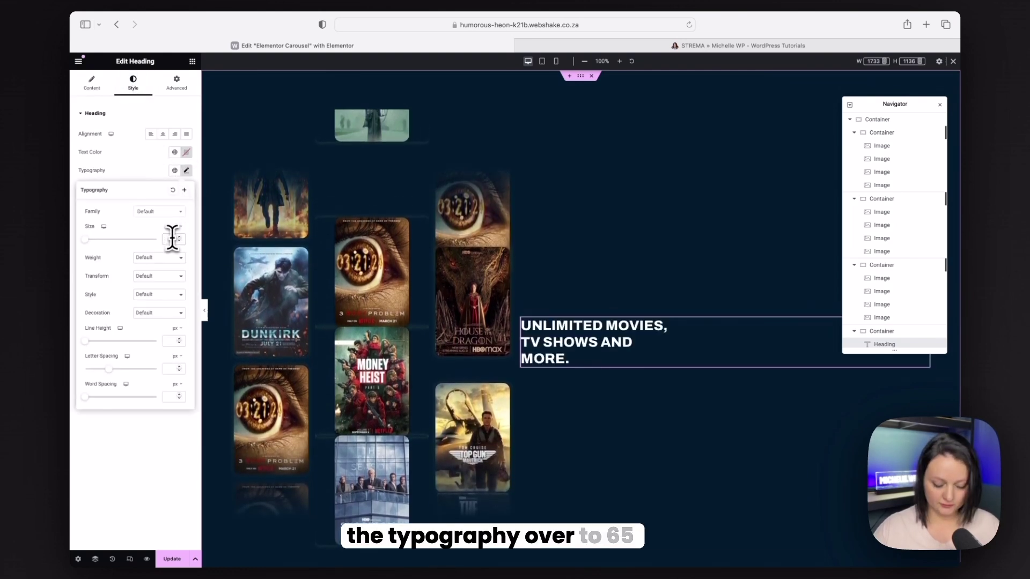
text(5)
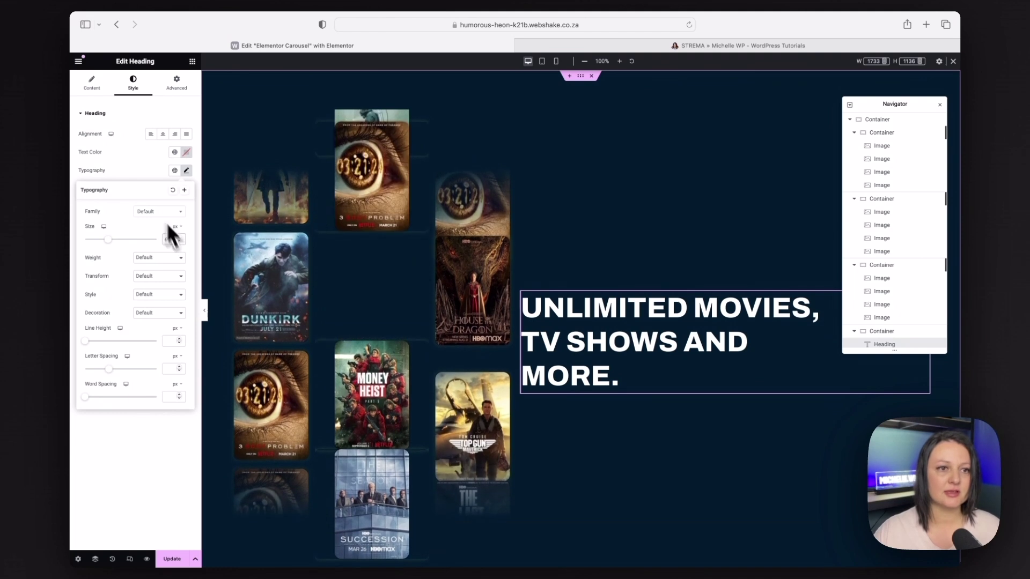
click(142, 167)
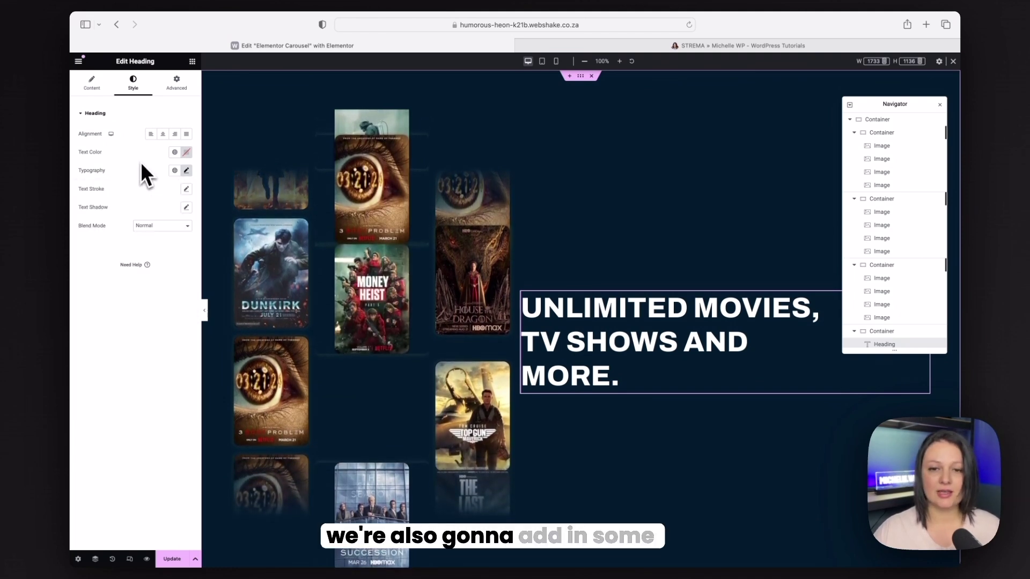
Step: Paste the white-to-grey background-clip gradient rule into the heading's Custom CSS
mouse_move(403, 569)
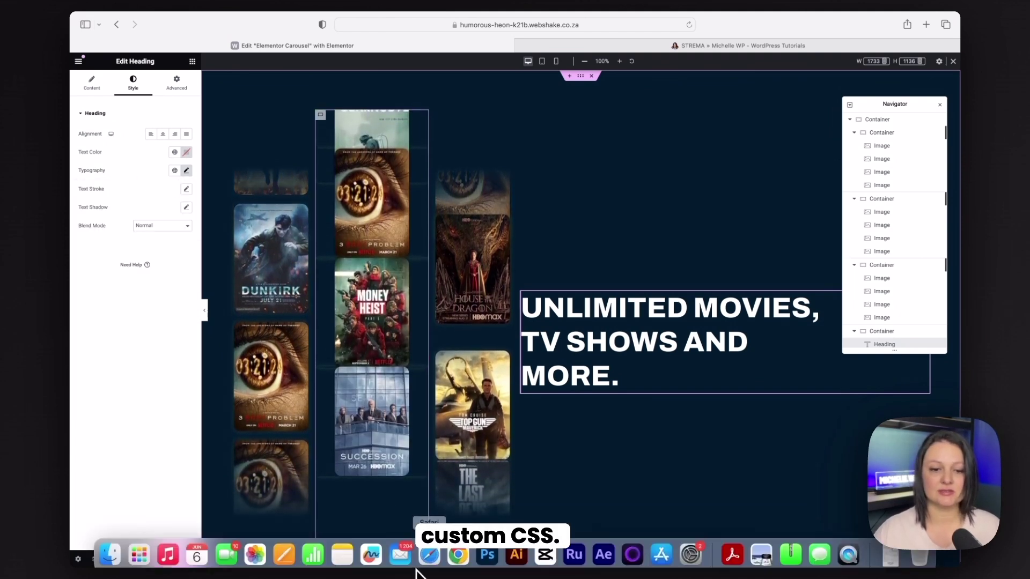
click(178, 85)
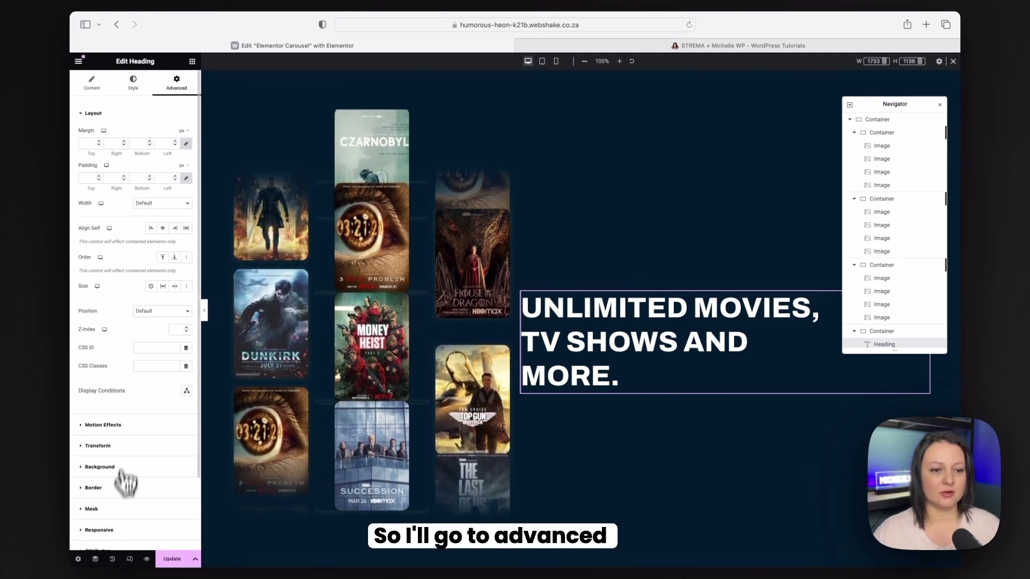
scroll(125, 493, down, 3)
click(126, 497)
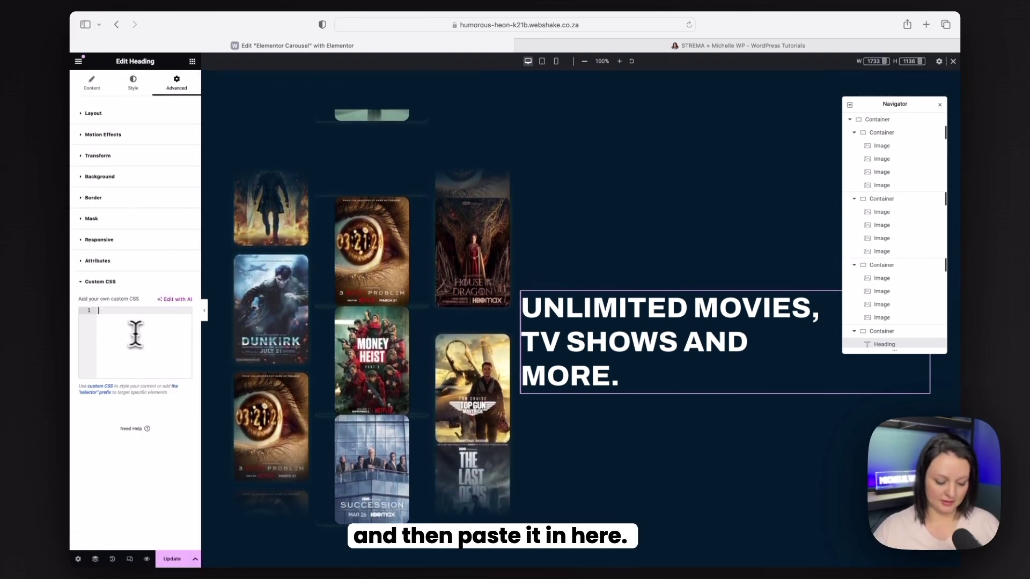
key(super+v)
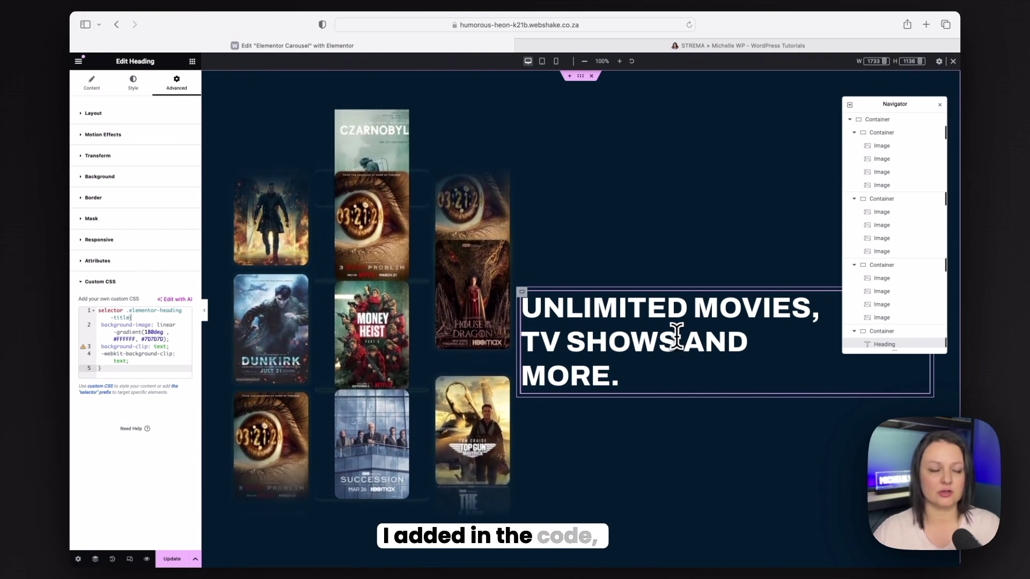
Step: Make the heading's text colour fully transparent by setting its alpha to 0
click(134, 86)
click(186, 153)
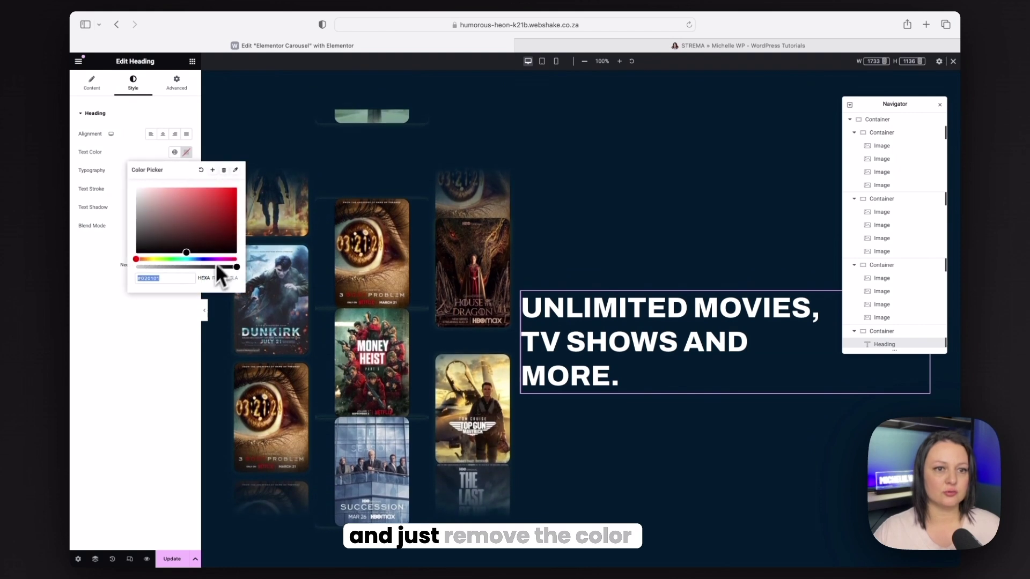
drag(238, 266, 113, 266)
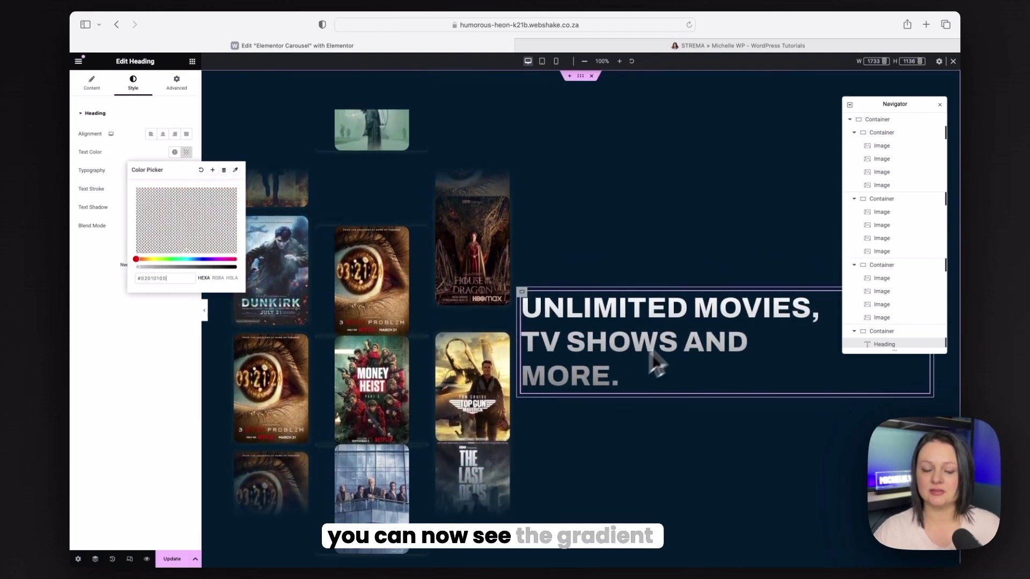
click(192, 61)
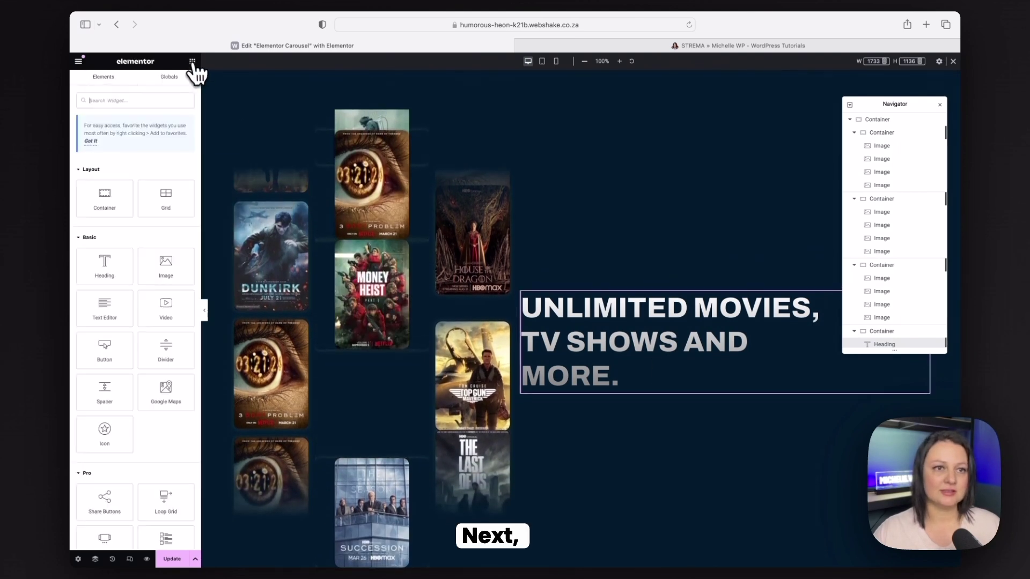
Step: Place a Text Editor paragraph and a Button widget beneath the heading
drag(105, 309, 684, 370)
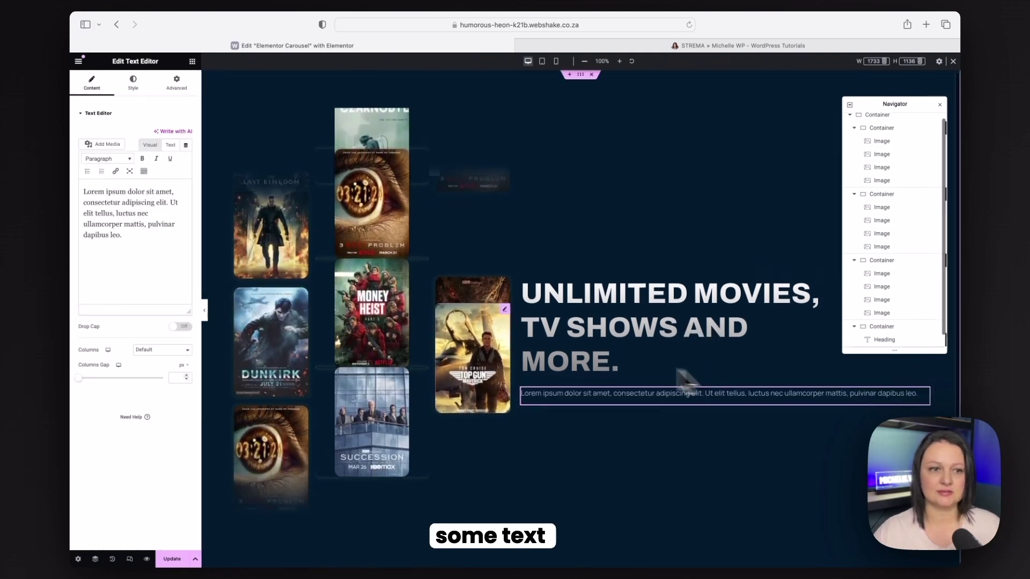
click(191, 61)
drag(126, 343, 729, 413)
Step: Give the heading, text and button container 50px left padding, then preview the page live
click(523, 262)
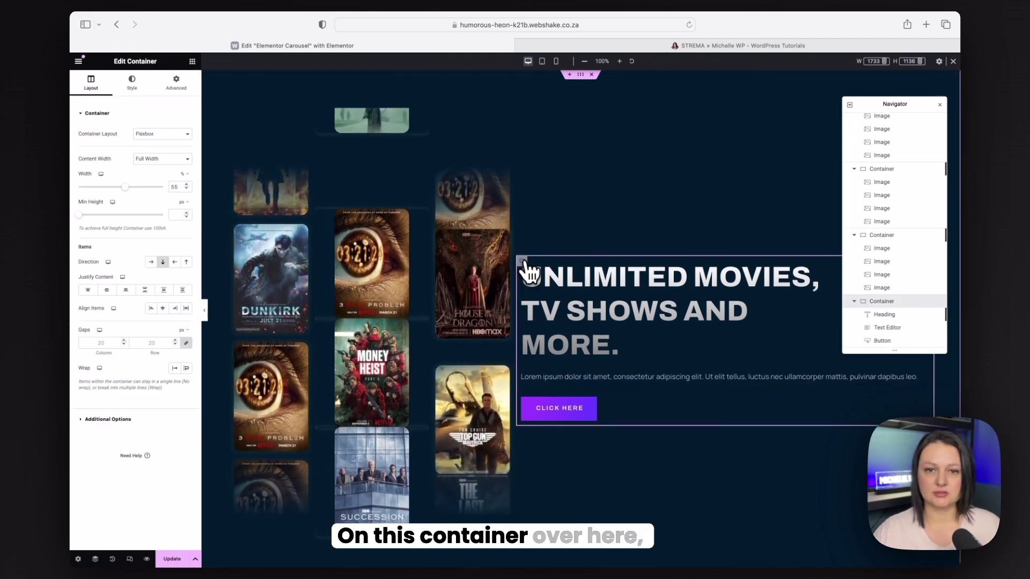
click(191, 87)
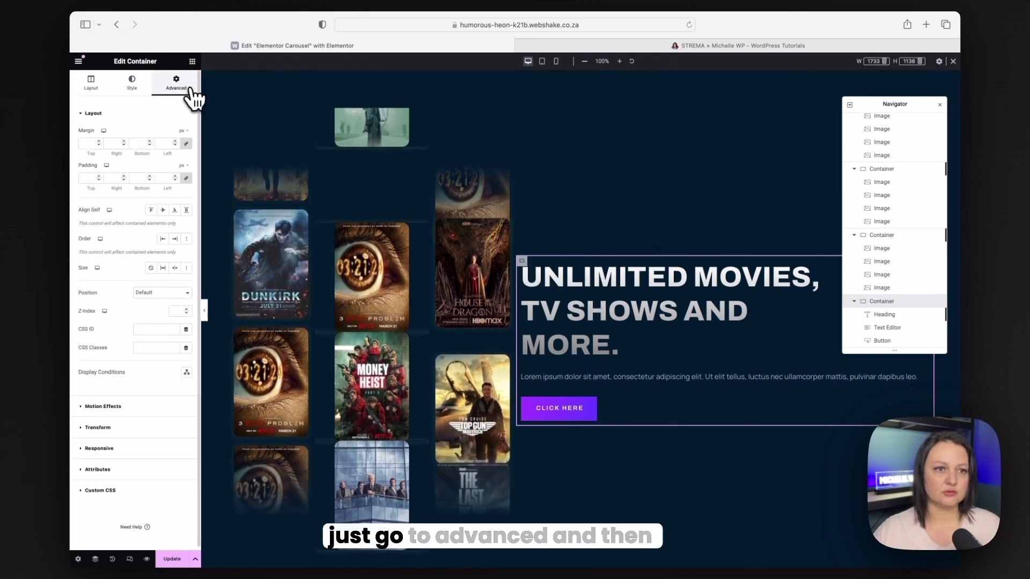
click(186, 177)
click(165, 178)
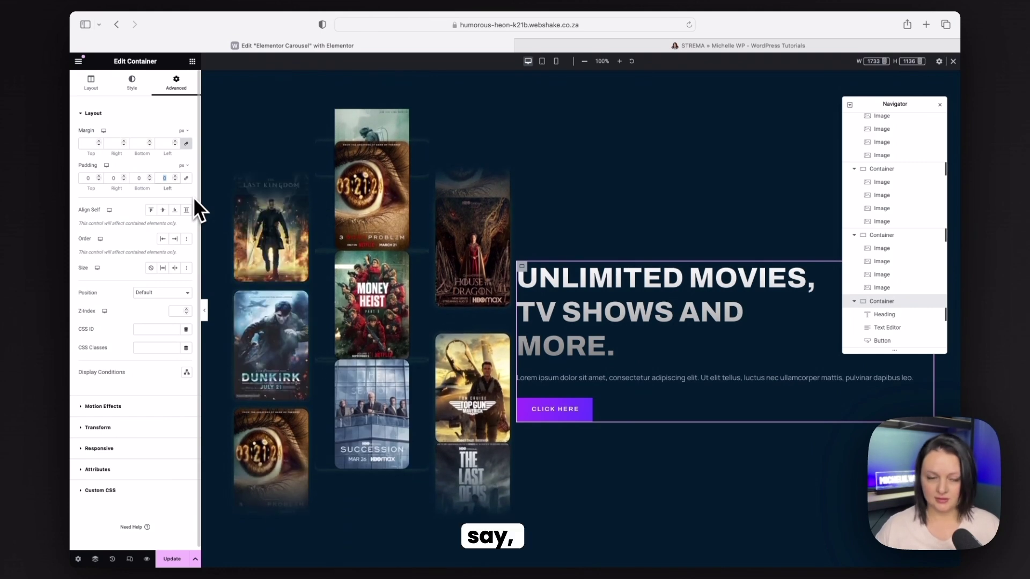
text(50)
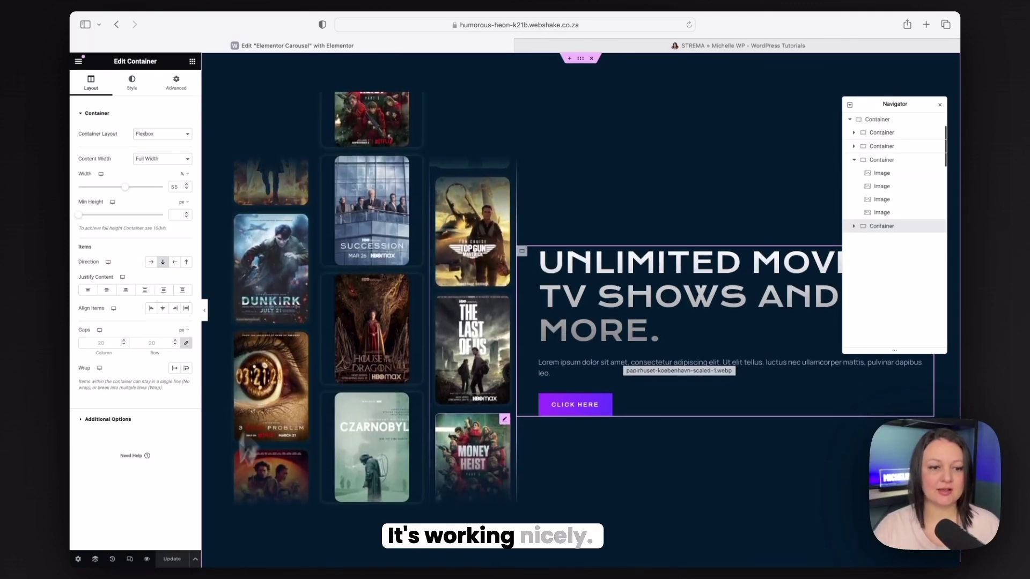
click(147, 559)
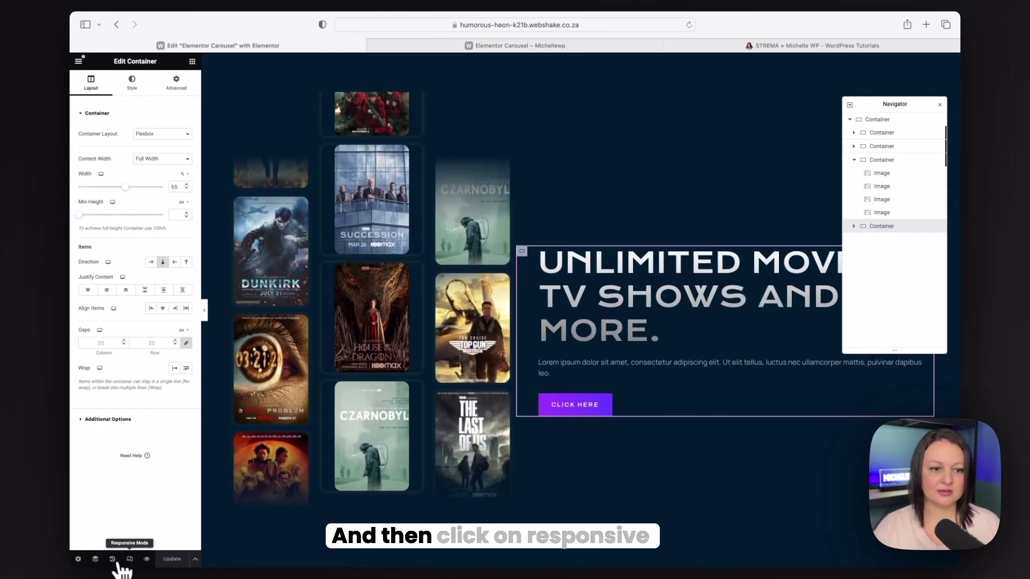
Step: Switch to the Mobile preview and shrink the heading's font size to about 35–36 px
click(131, 560)
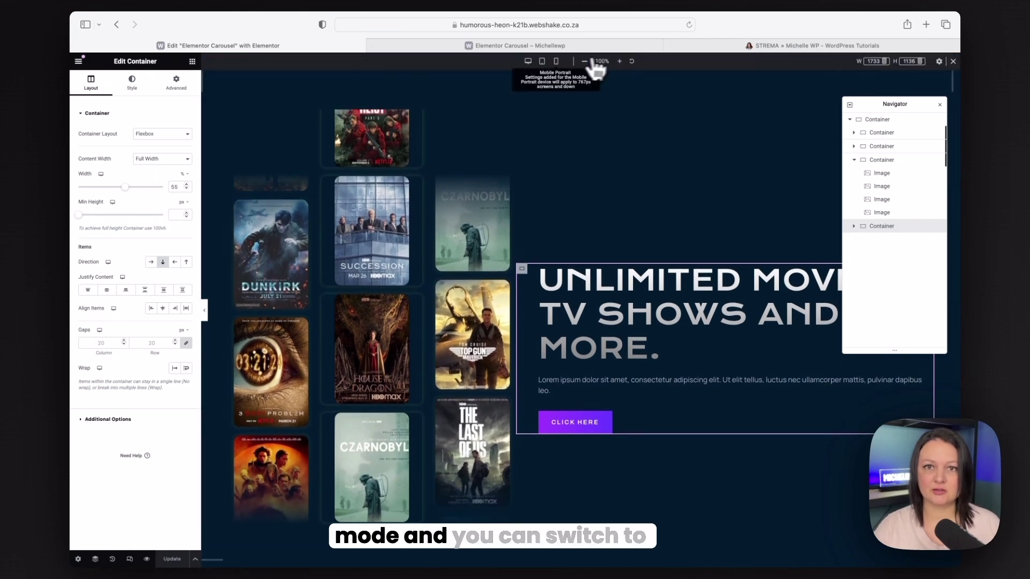
click(557, 62)
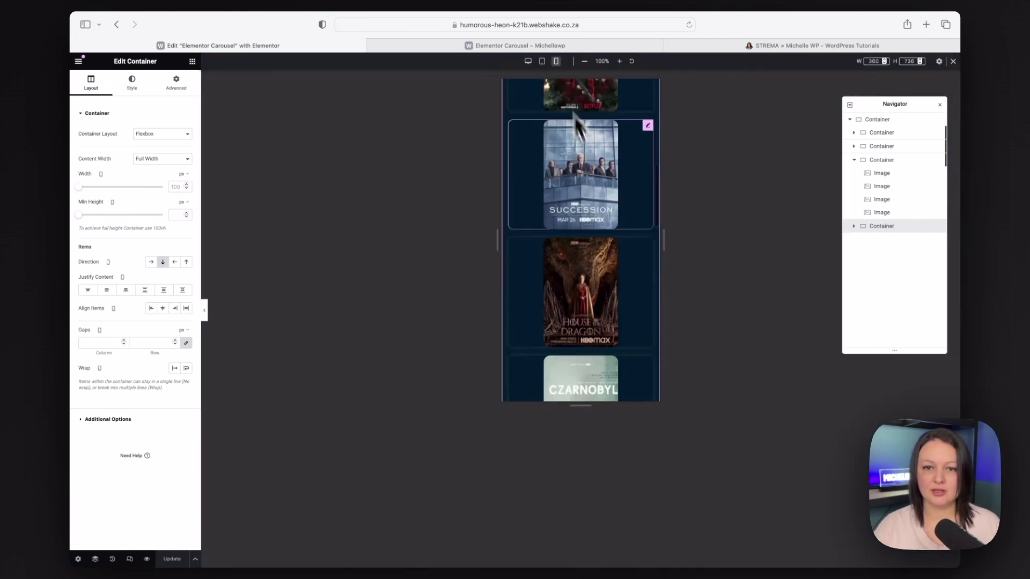
scroll(603, 205, down, 3)
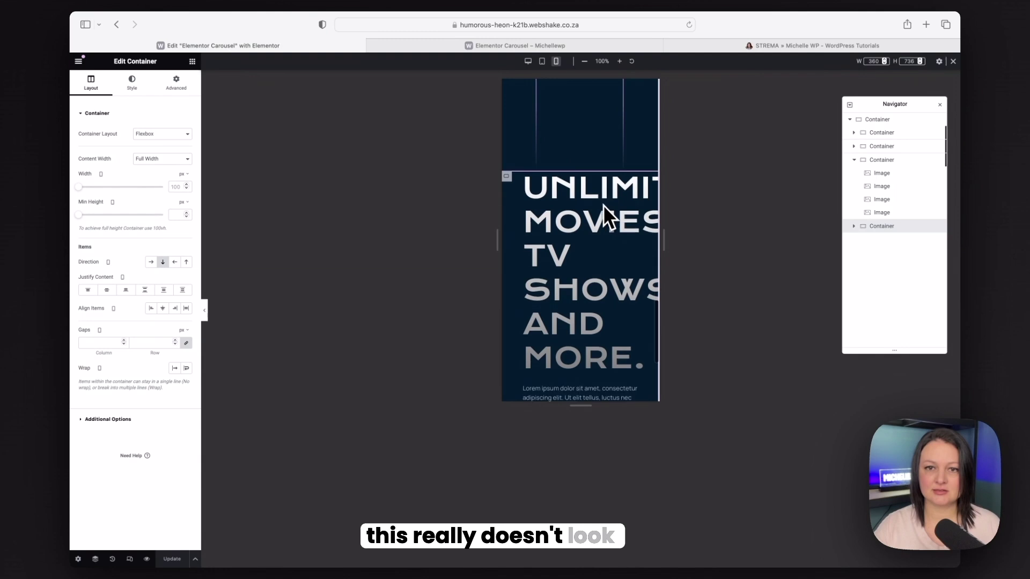
scroll(603, 205, up, 5)
scroll(603, 205, down, 5)
click(603, 217)
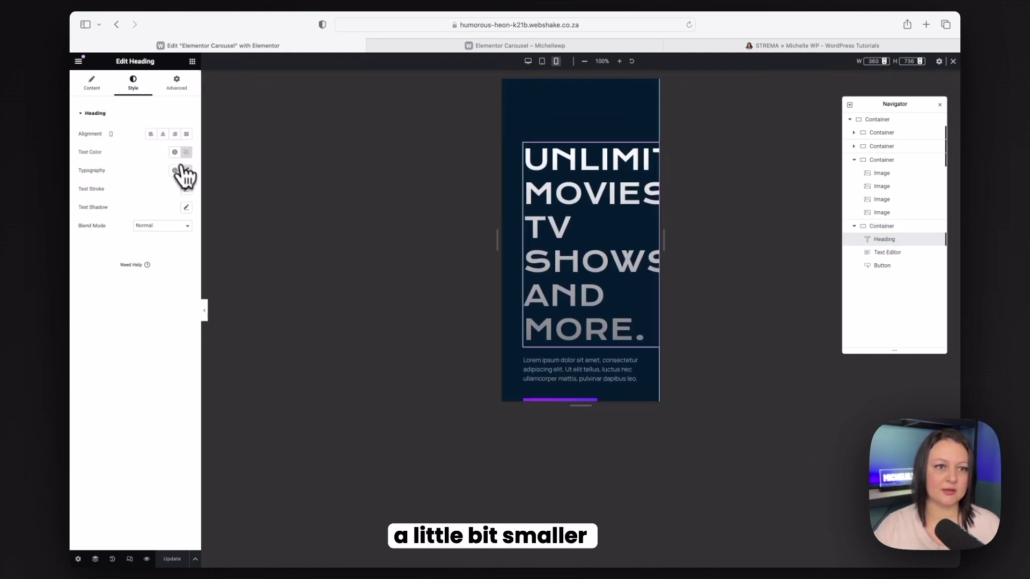
drag(108, 240, 99, 241)
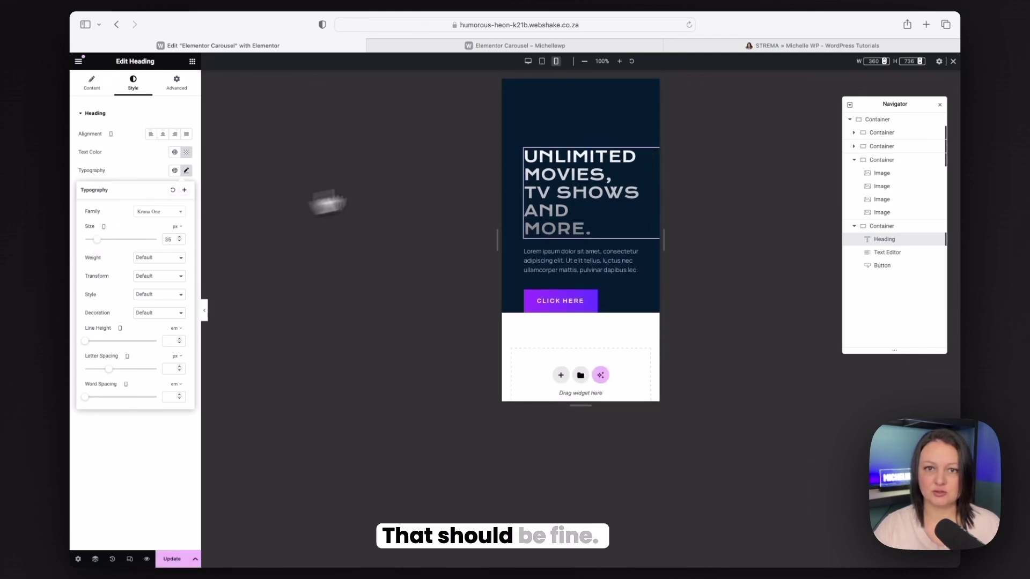
click(507, 154)
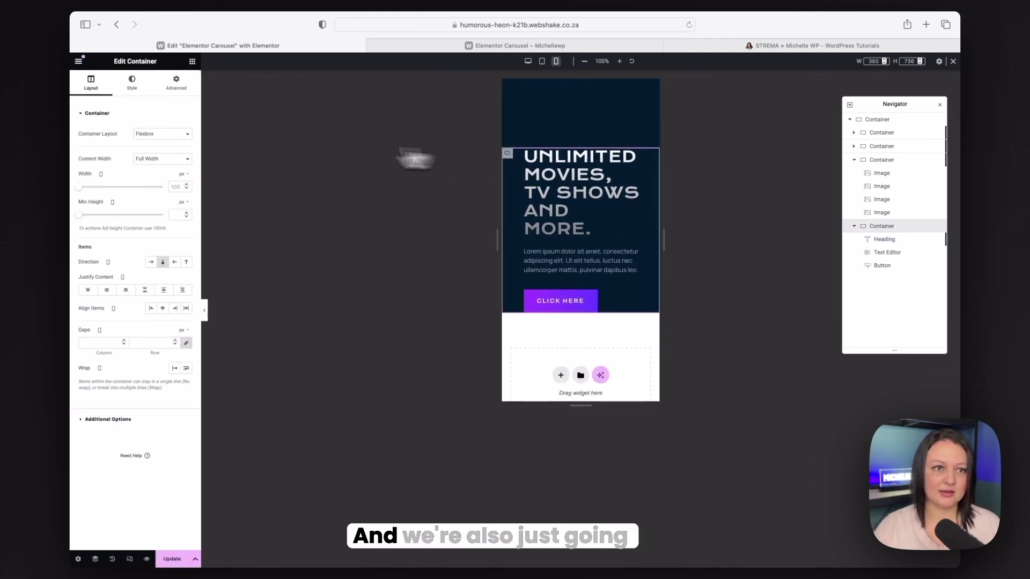
Step: Give the mobile text container 30px padding on all four sides
click(134, 91)
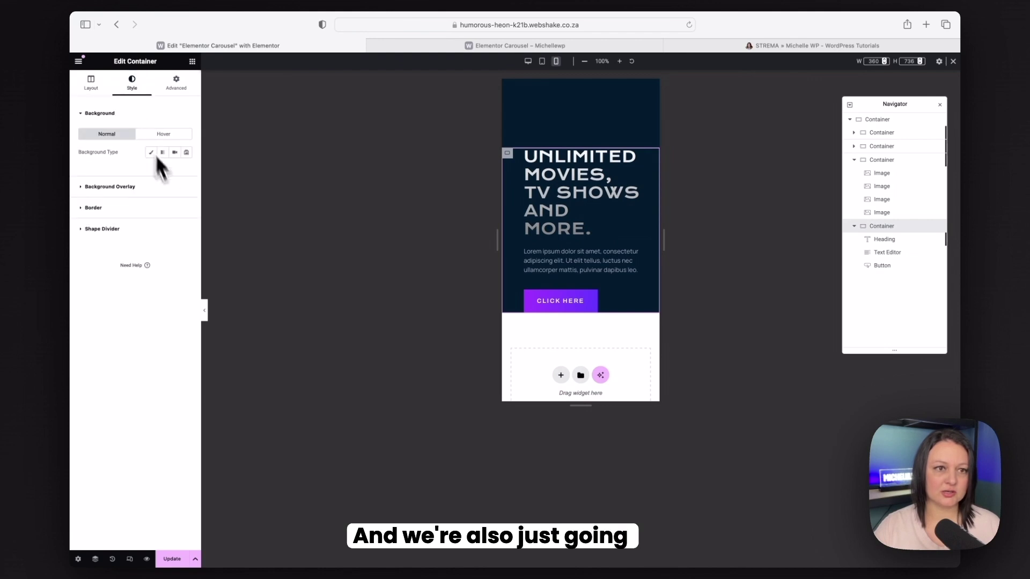
click(176, 93)
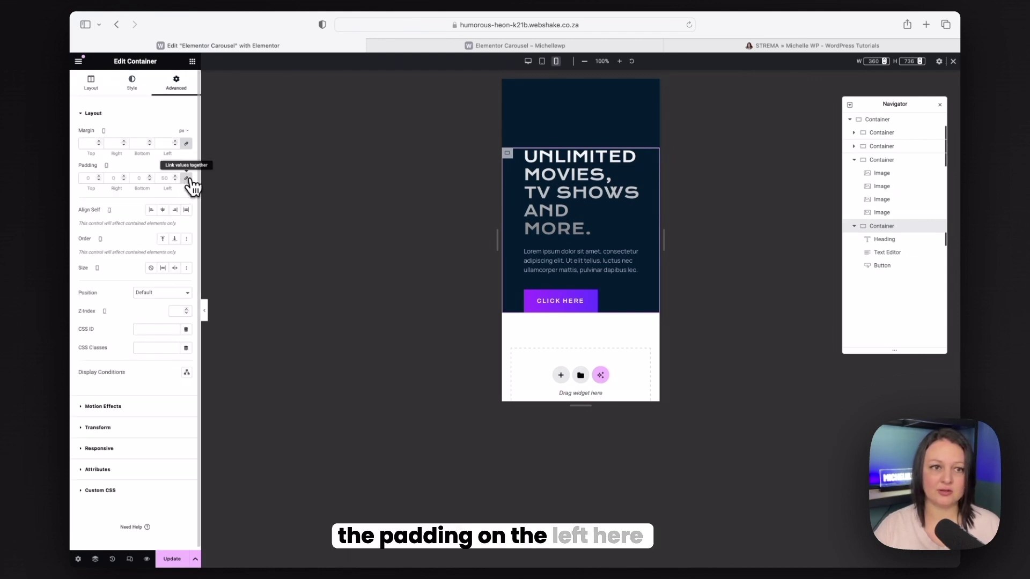
click(187, 179)
drag(93, 179, 73, 180)
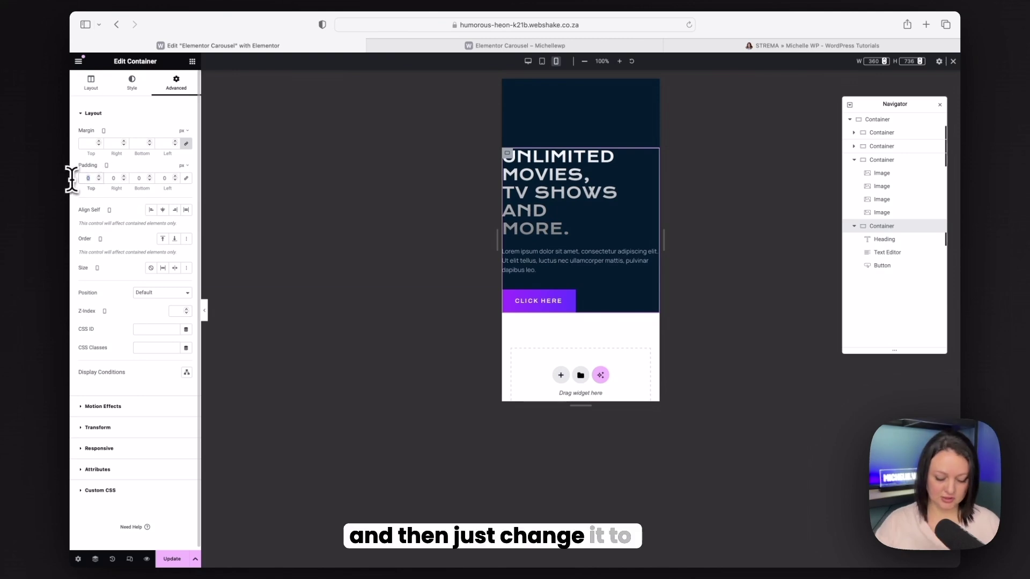
text(30)
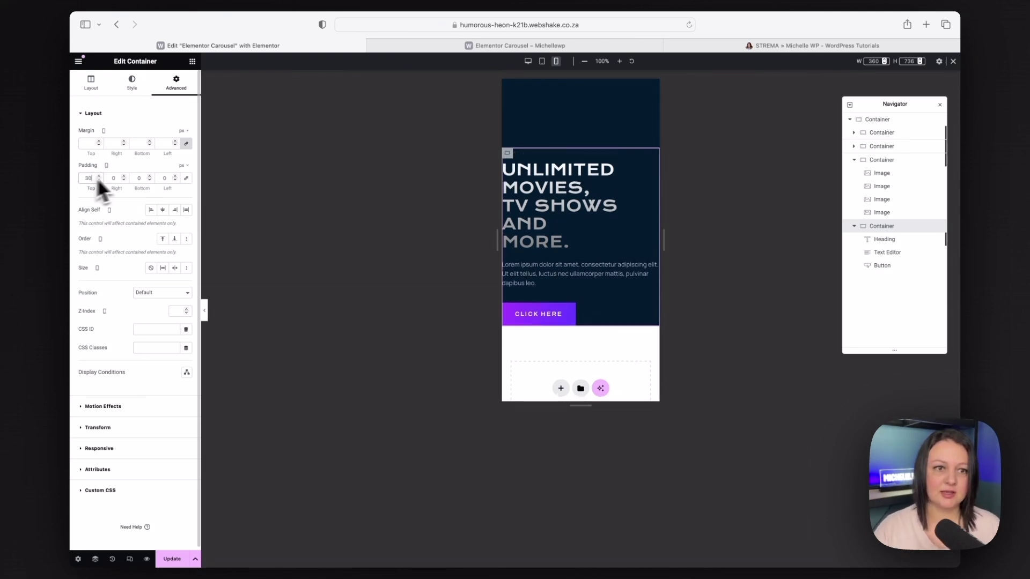
click(186, 178)
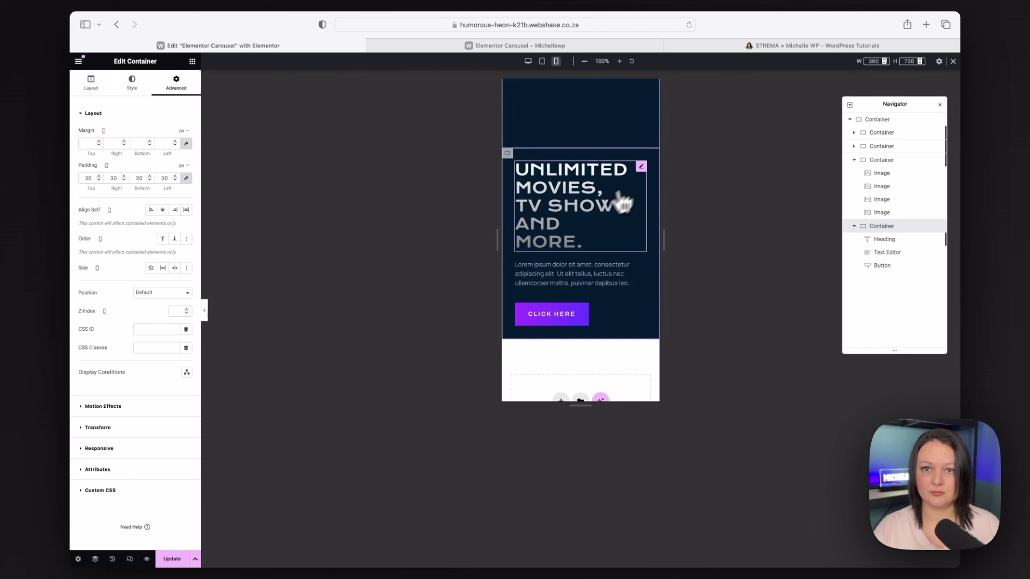
Step: Center the heading, paragraph and button for the mobile layout
click(643, 167)
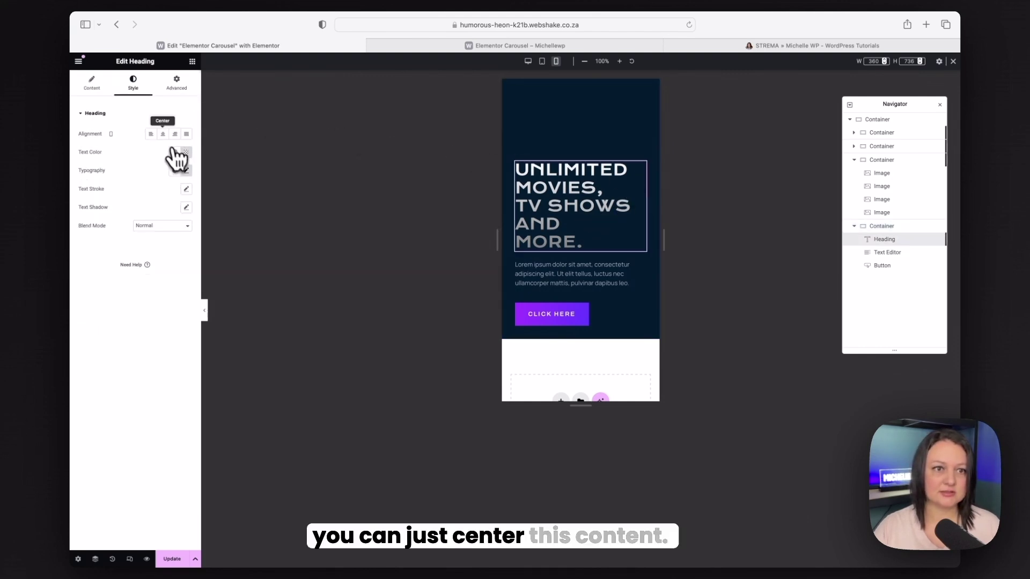
click(162, 134)
click(643, 269)
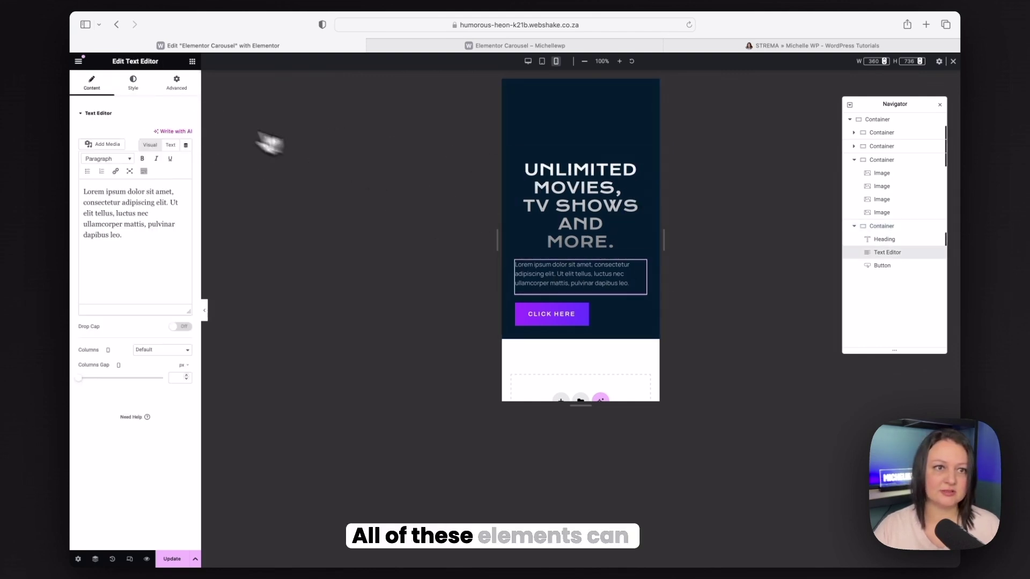
click(133, 83)
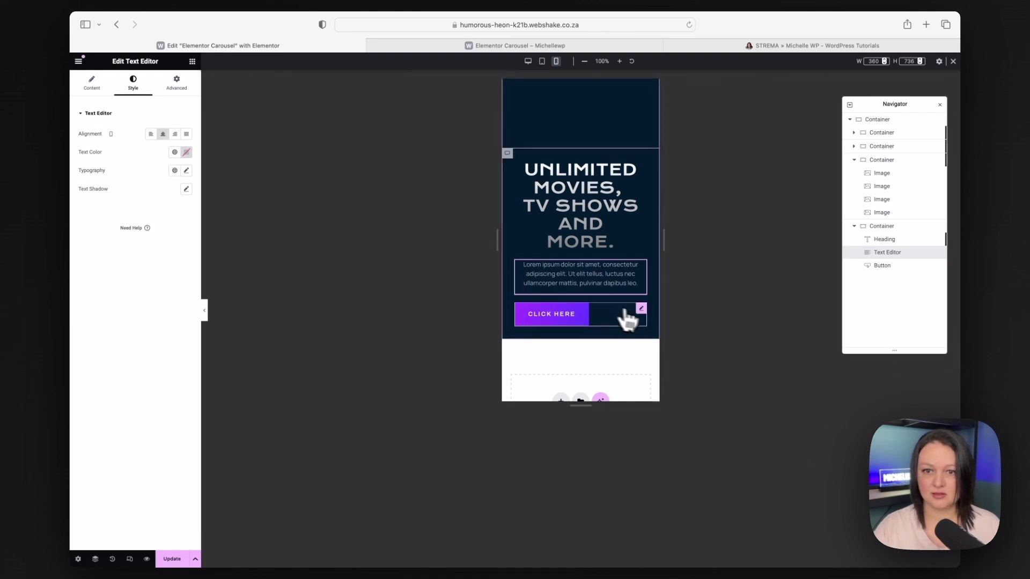
click(642, 309)
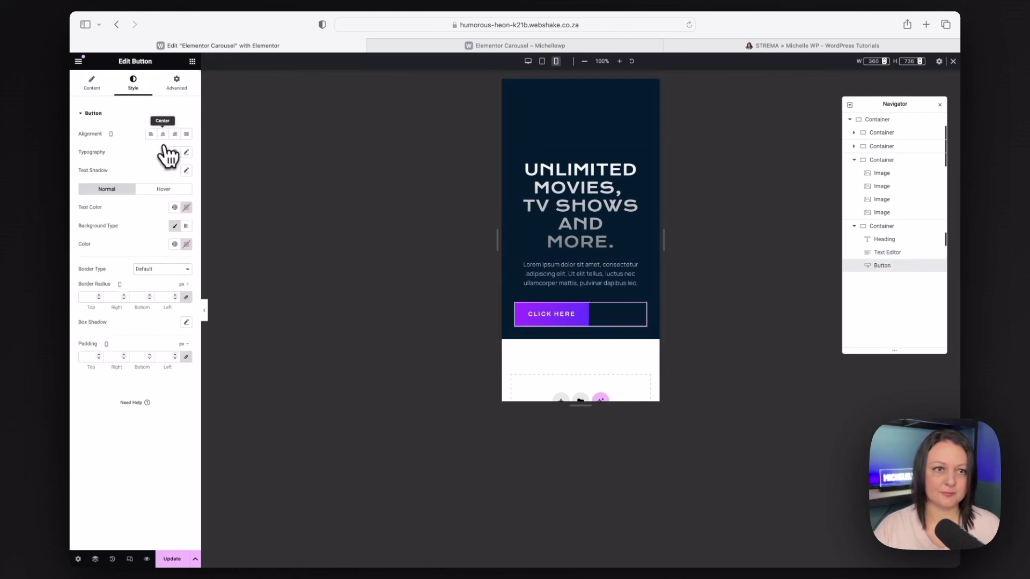
scroll(616, 200, down, 1)
scroll(616, 200, up, 10)
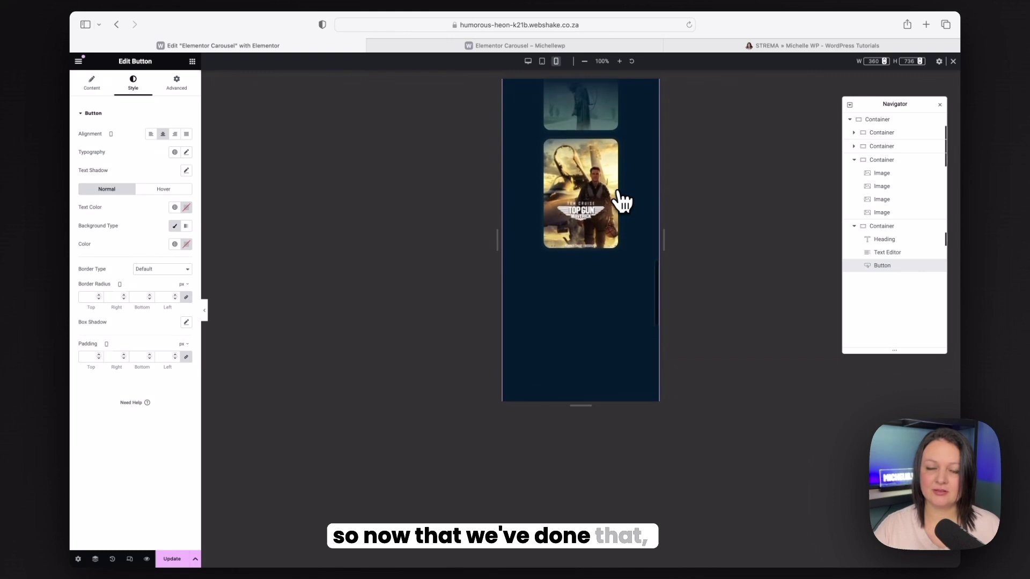
Step: Add the max-width 360px media query to Page Settings Custom CSS, making poster columns 100px wide, 350px tall
scroll(597, 172, up, 6)
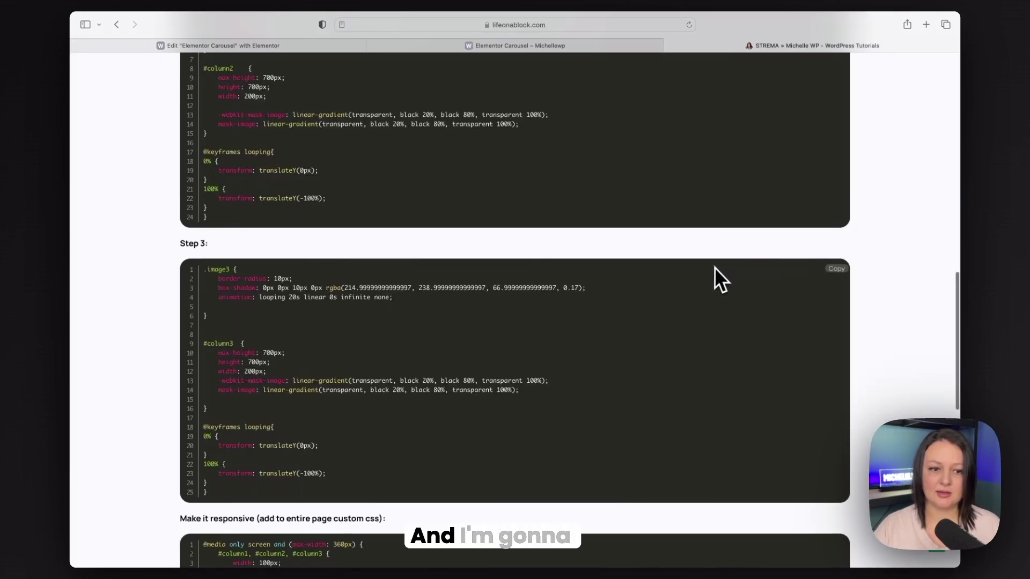
scroll(715, 274, down, 5)
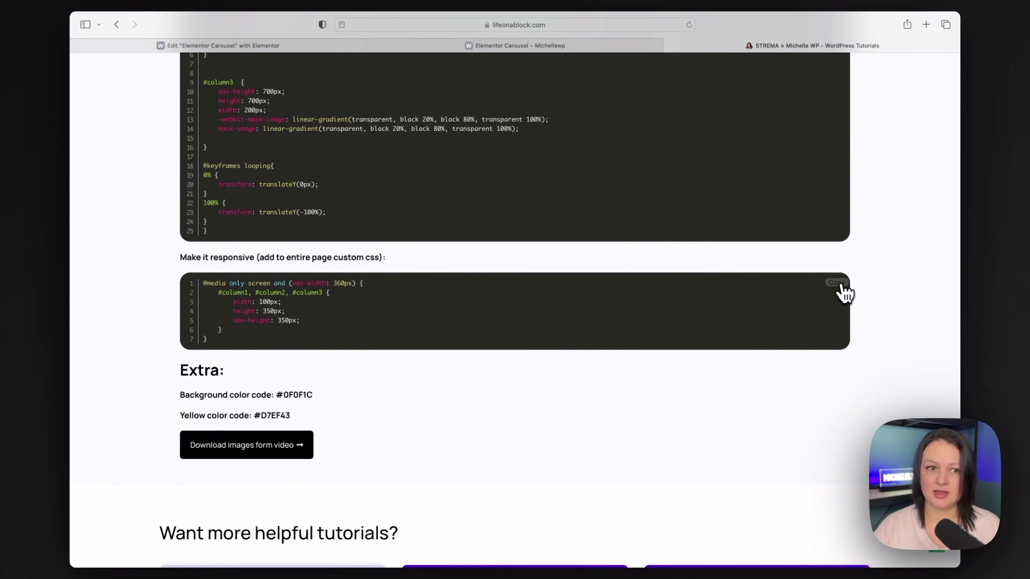
click(325, 49)
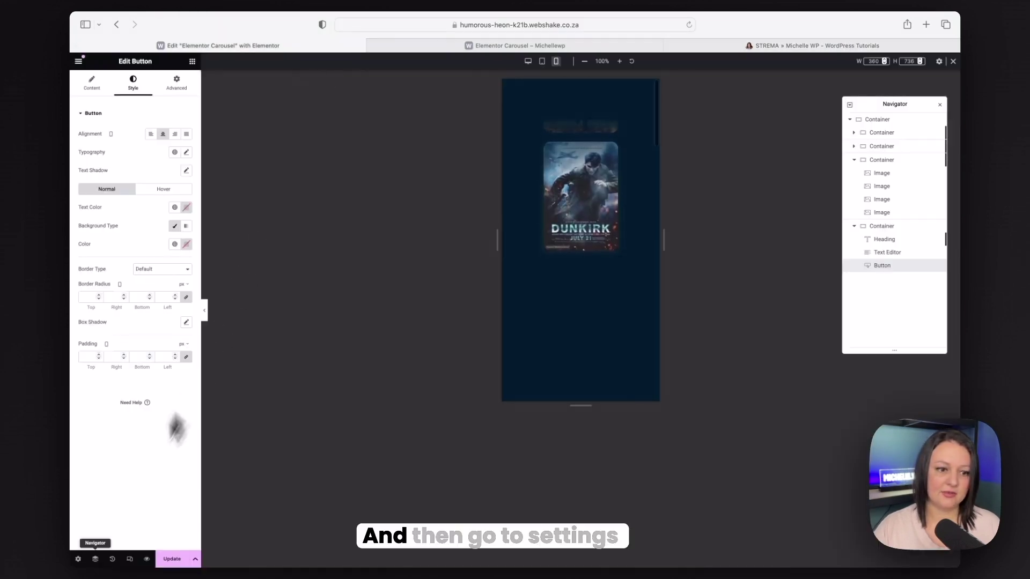
click(78, 559)
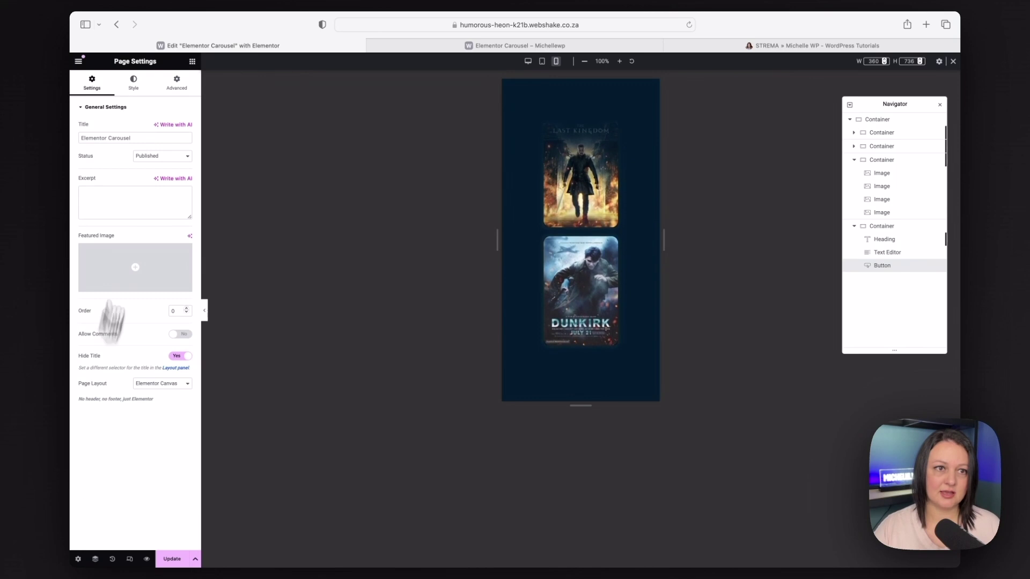
click(176, 84)
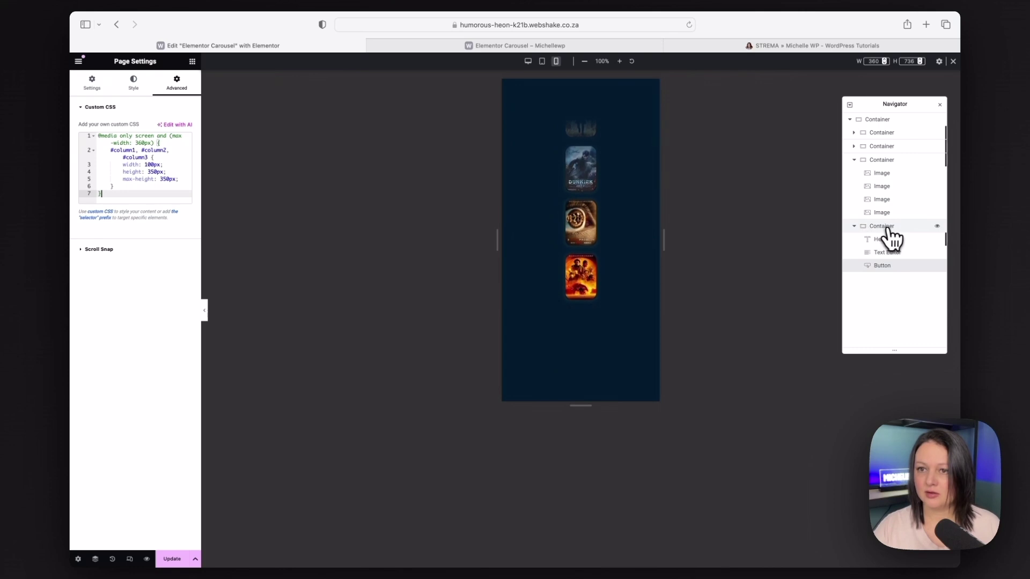
Step: Set each of the three poster column containers to 33% width on mobile and save with Update
click(877, 119)
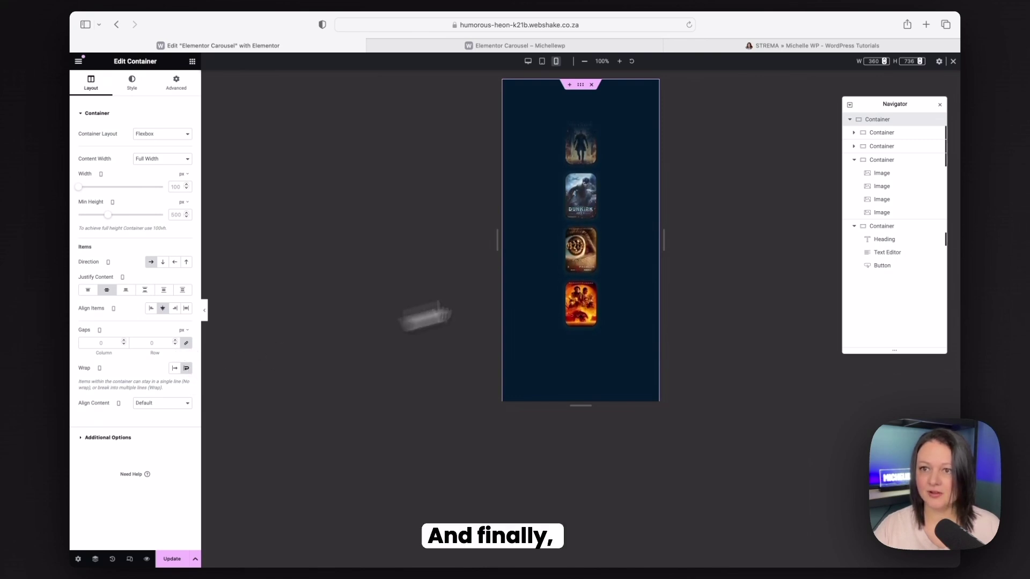
click(887, 146)
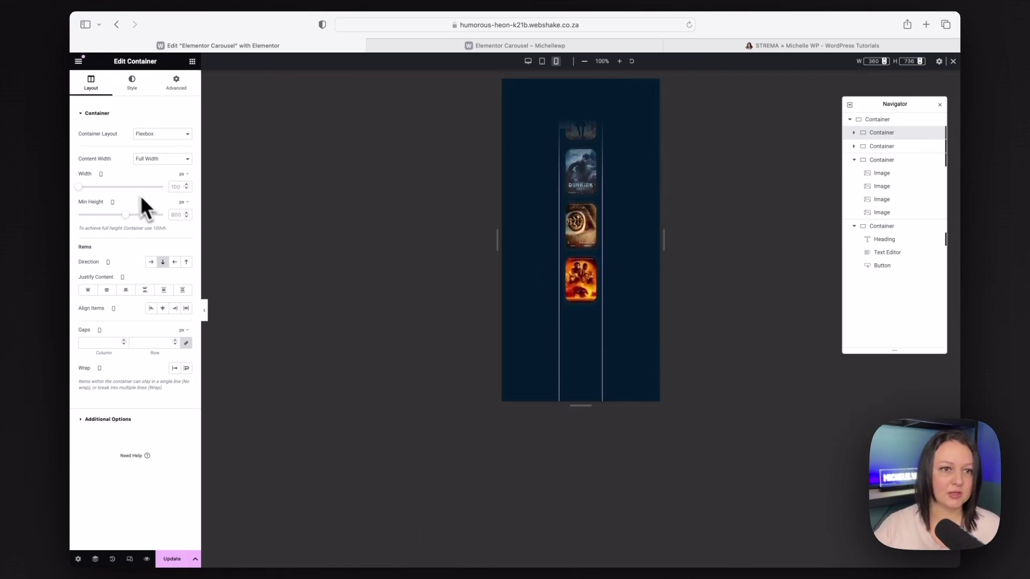
click(181, 174)
click(182, 188)
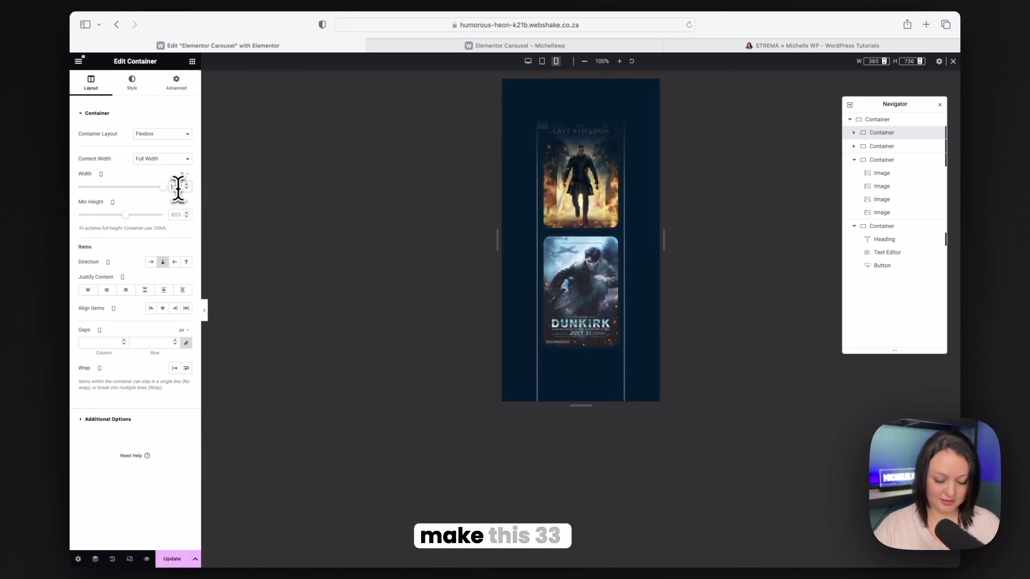
click(892, 153)
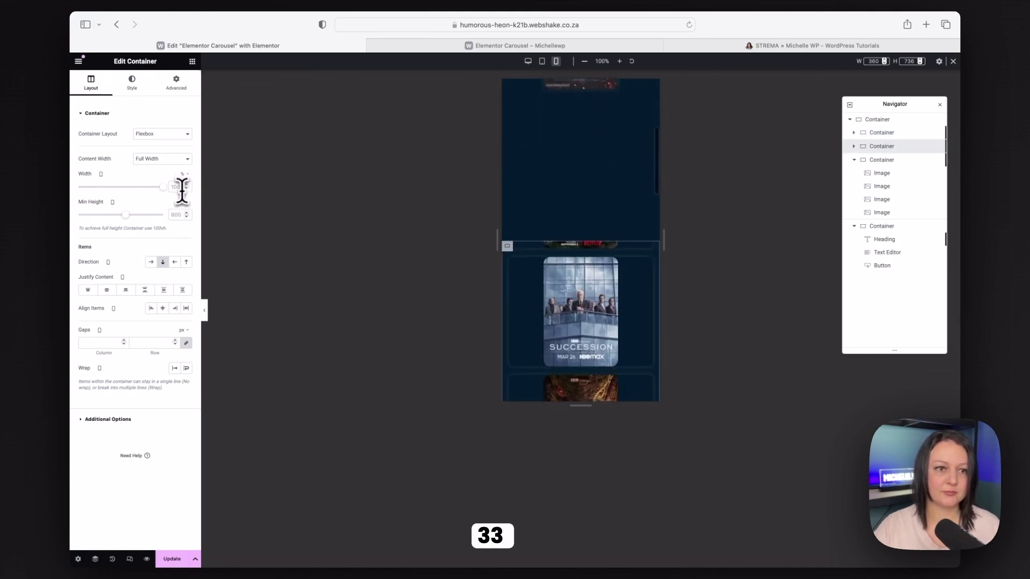
text(33)
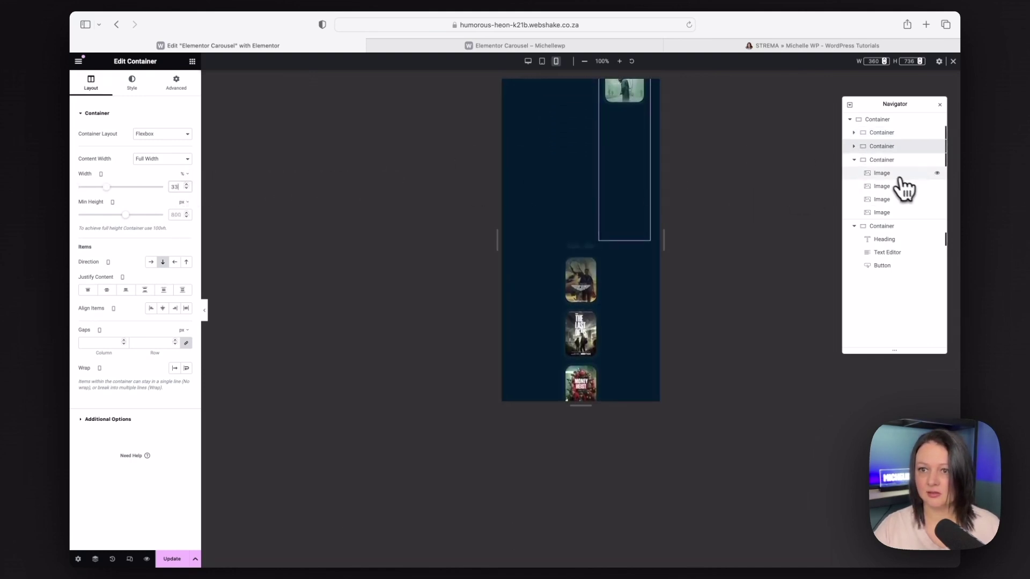
click(858, 160)
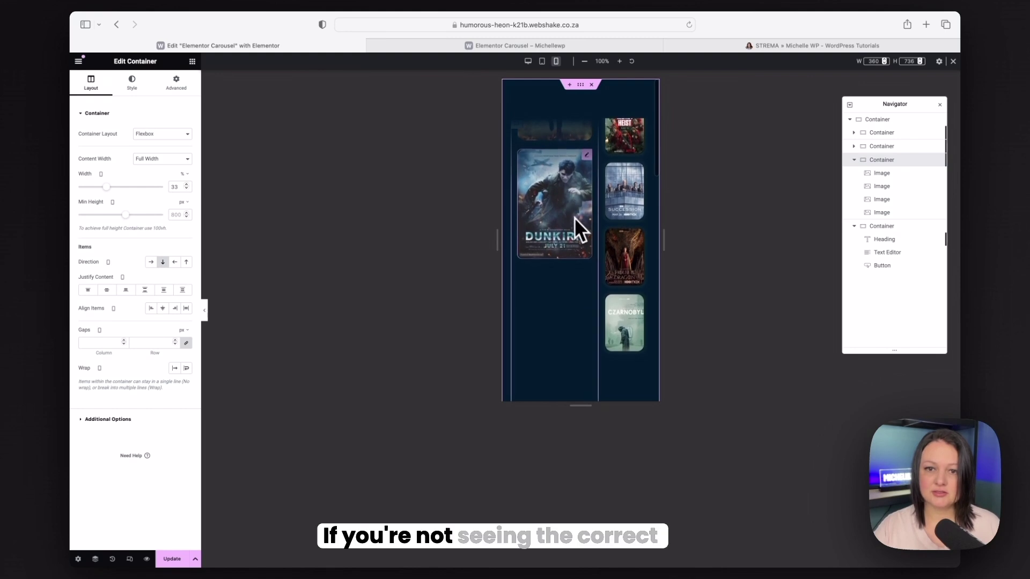
click(173, 558)
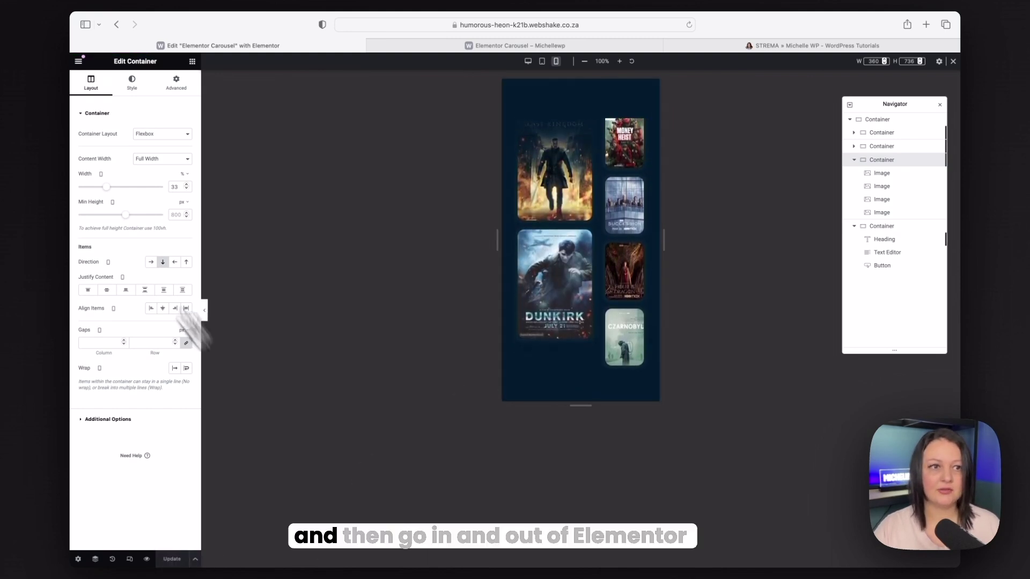
click(78, 64)
Step: Exit and reopen the page, check the mobile preview, and select the headline-and-button container
click(134, 265)
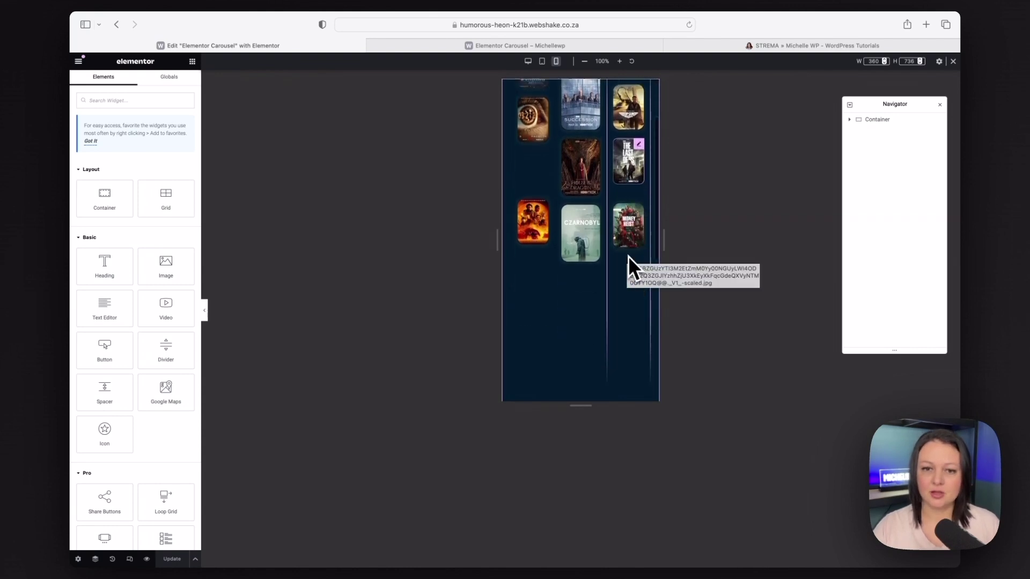
scroll(628, 262, down, 5)
scroll(617, 262, up, 5)
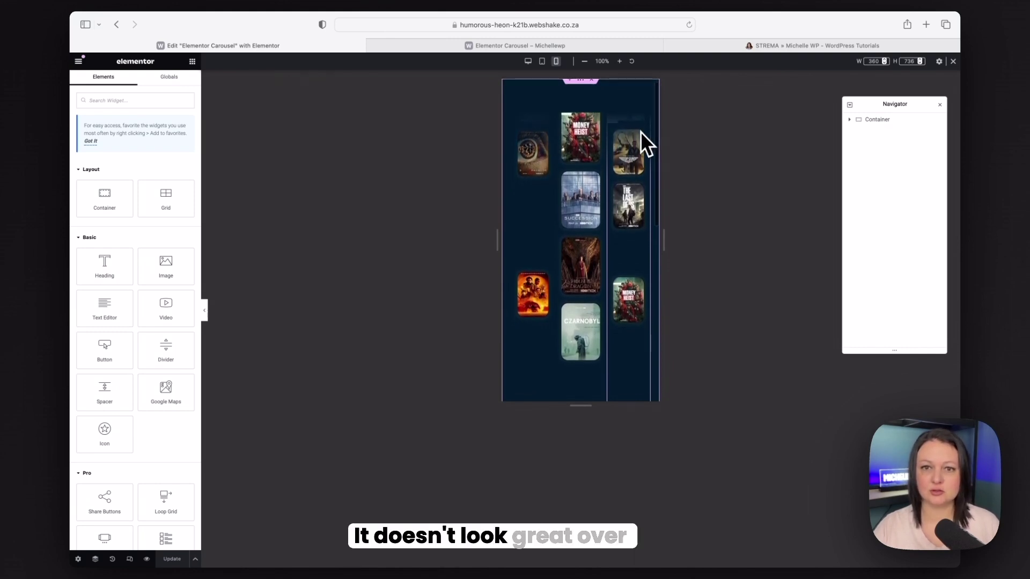
scroll(640, 131, down, 4)
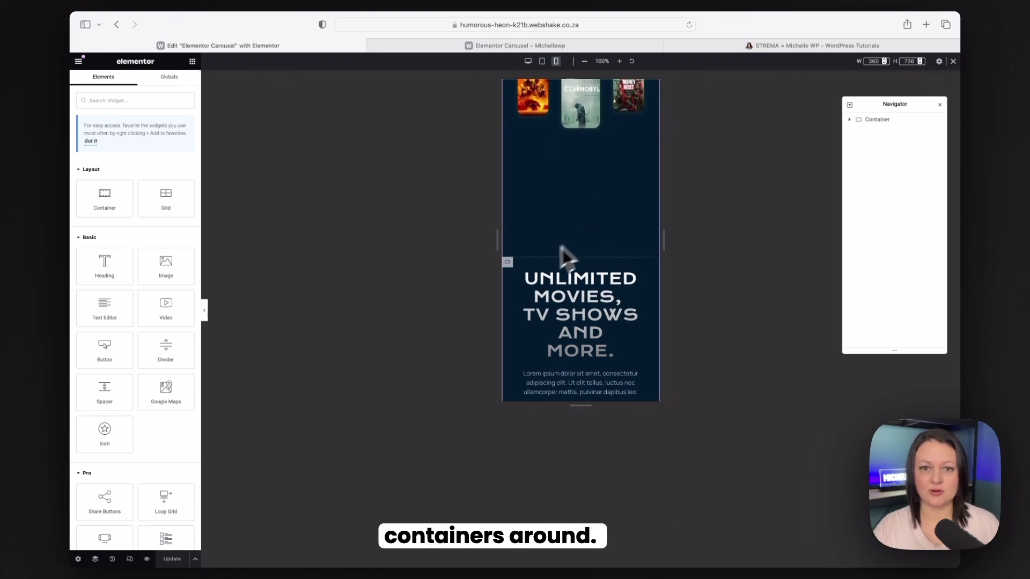
click(508, 263)
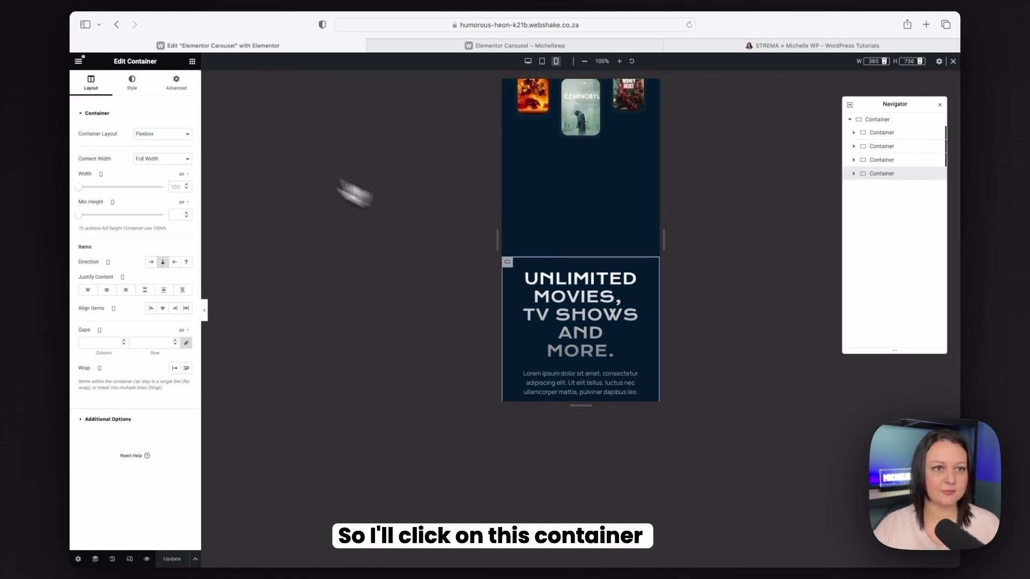
Step: Give the headline container a custom order of 1 and the first poster column a custom order of 2
click(176, 86)
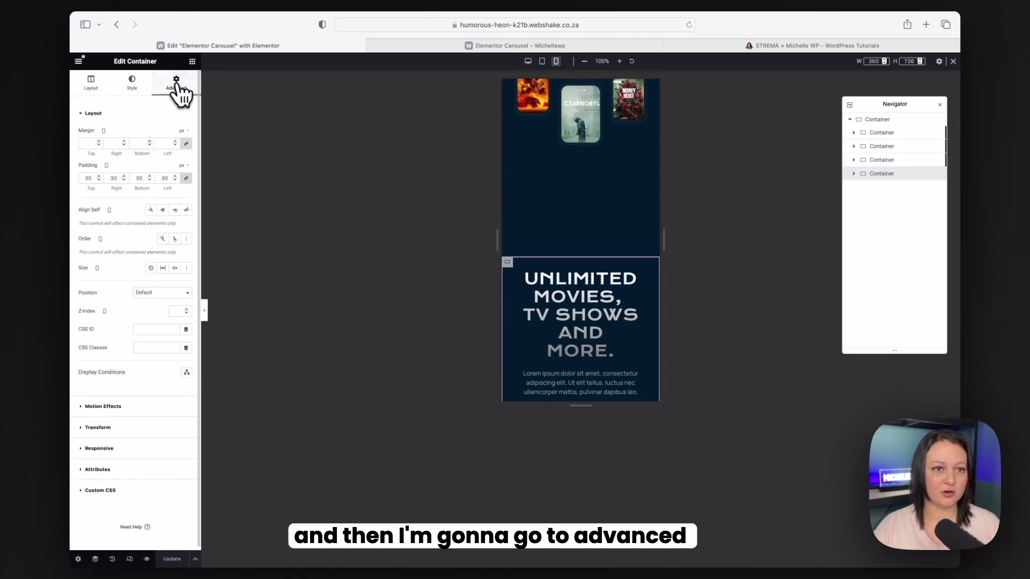
click(186, 239)
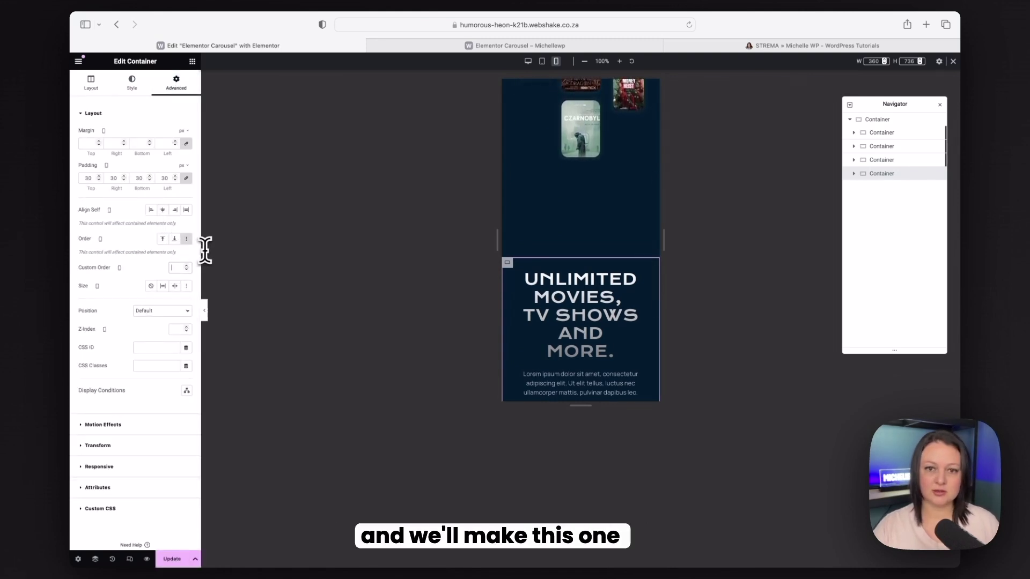
click(882, 133)
click(177, 84)
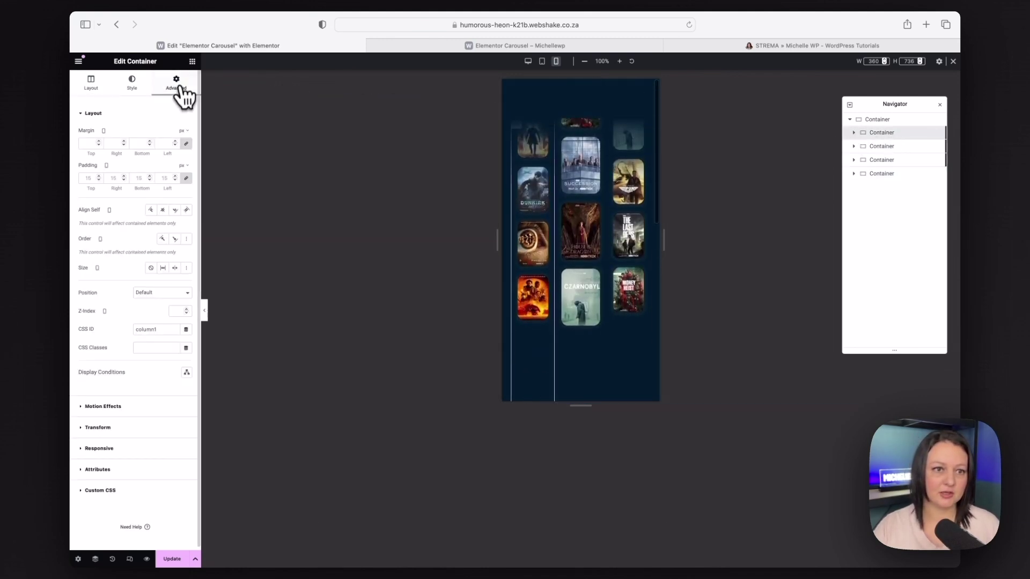
click(186, 238)
click(173, 268)
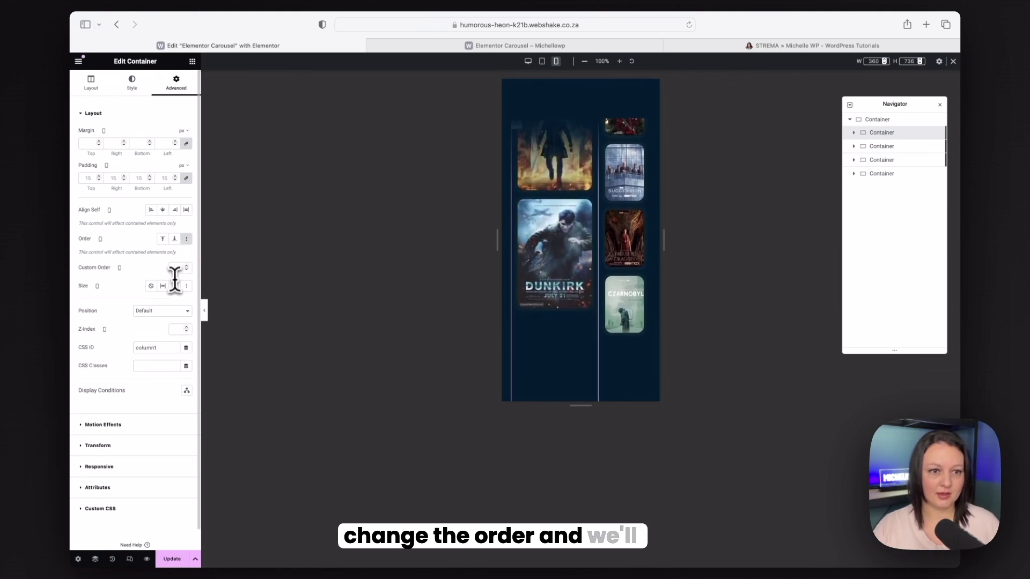
text(2)
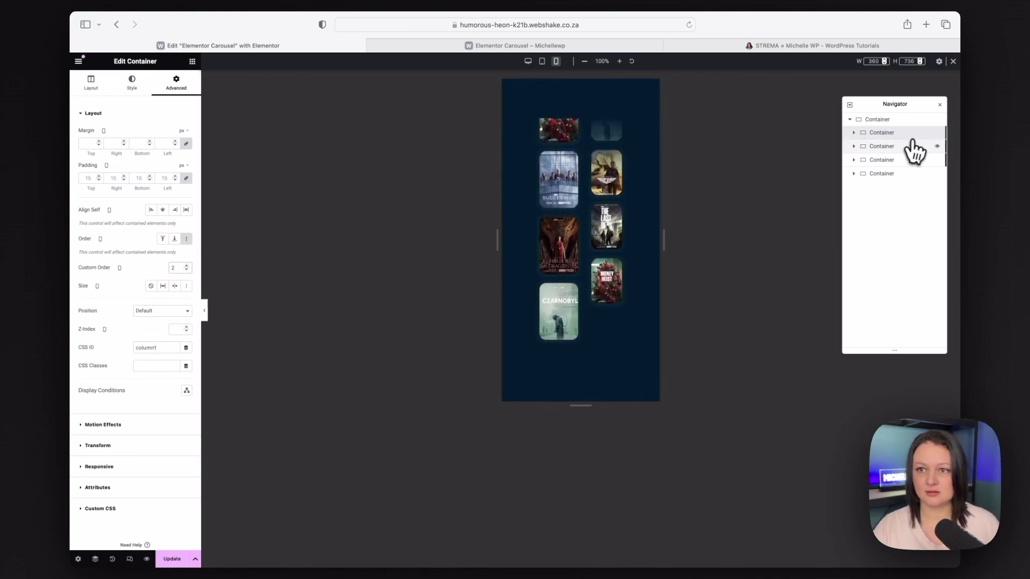
Step: Set custom order 3 on the second poster column and 4 on the third
click(907, 146)
click(177, 83)
click(178, 268)
text(3)
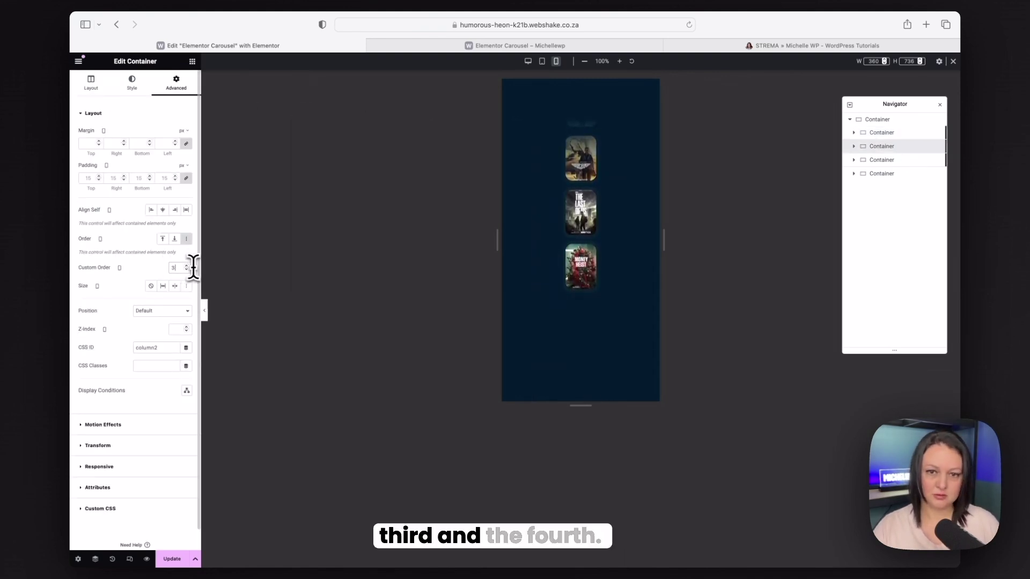
click(901, 160)
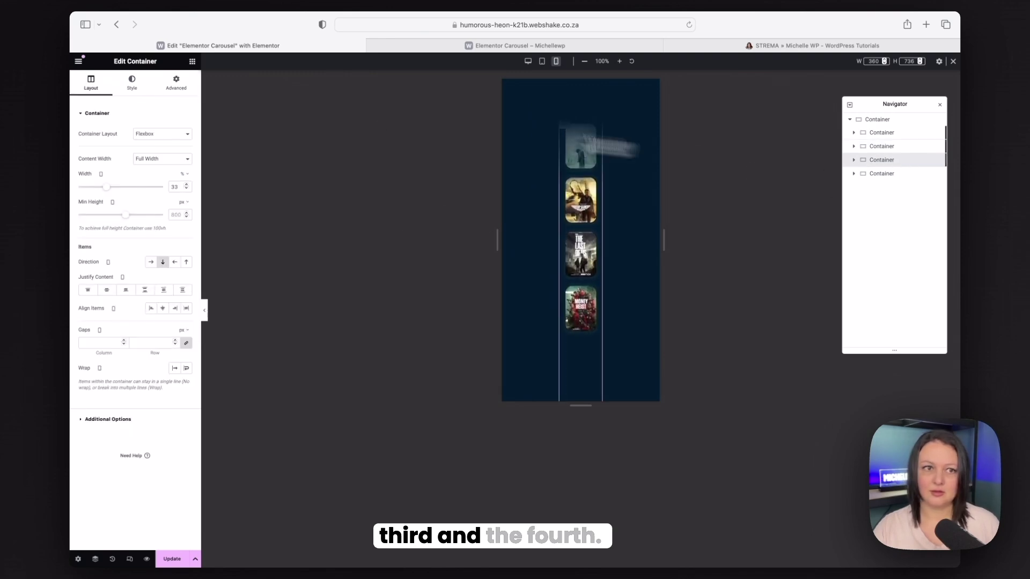
click(197, 89)
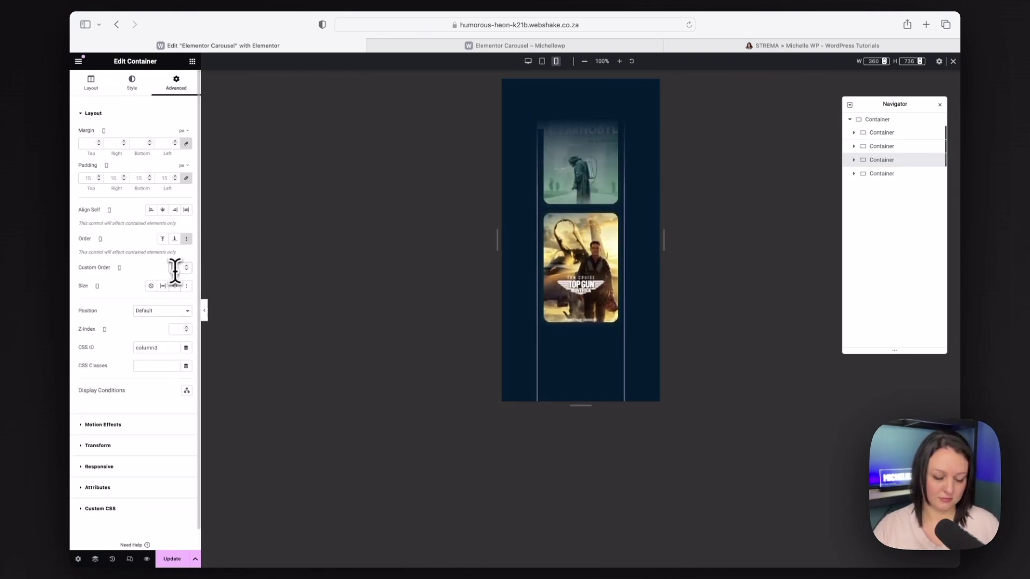
click(184, 267)
text(4)
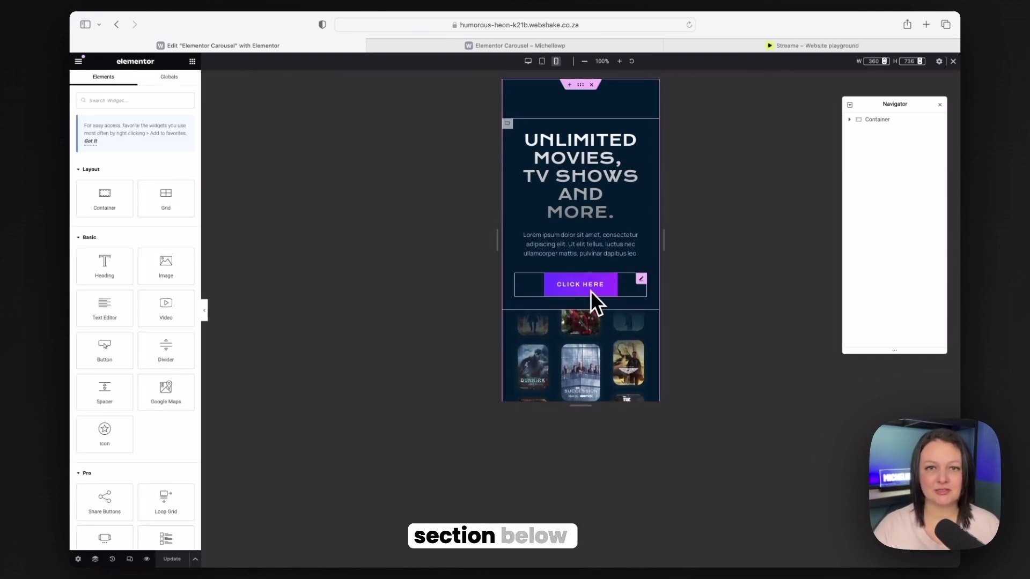
Step: Switch to the 'Streama – Website playground' browser tab to view the demo's movie poster rows
click(808, 47)
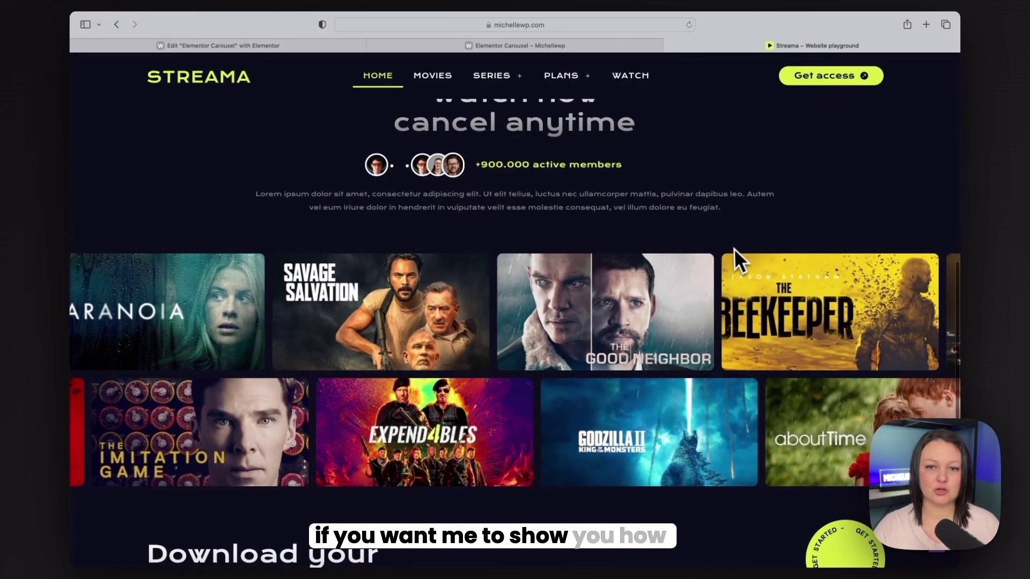